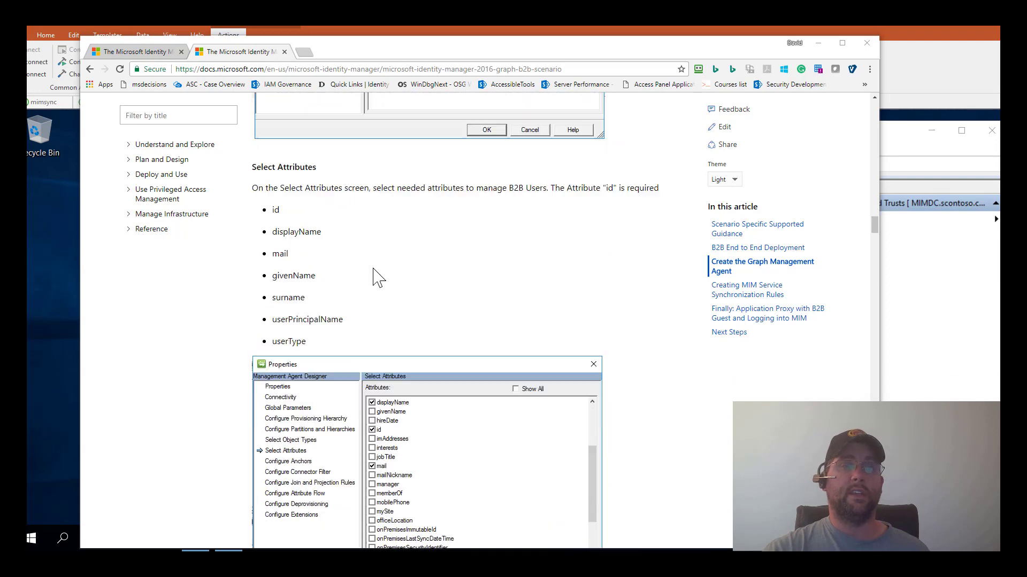
scroll(377, 277, "down", 5)
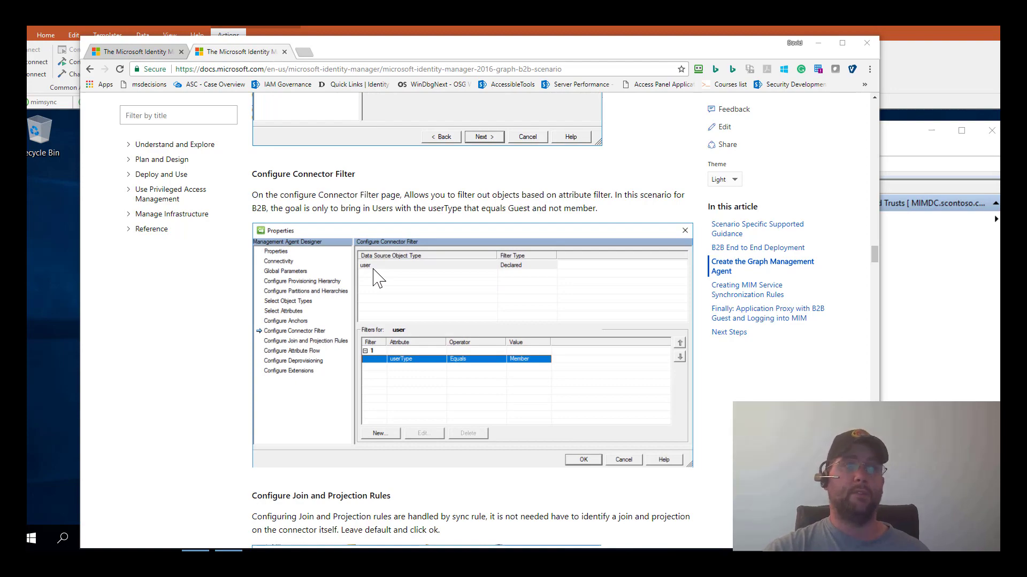
- Scroll back up the B2B deployment guide and switch to the MIM Graph connector article tab
scroll(377, 277, "up", 20)
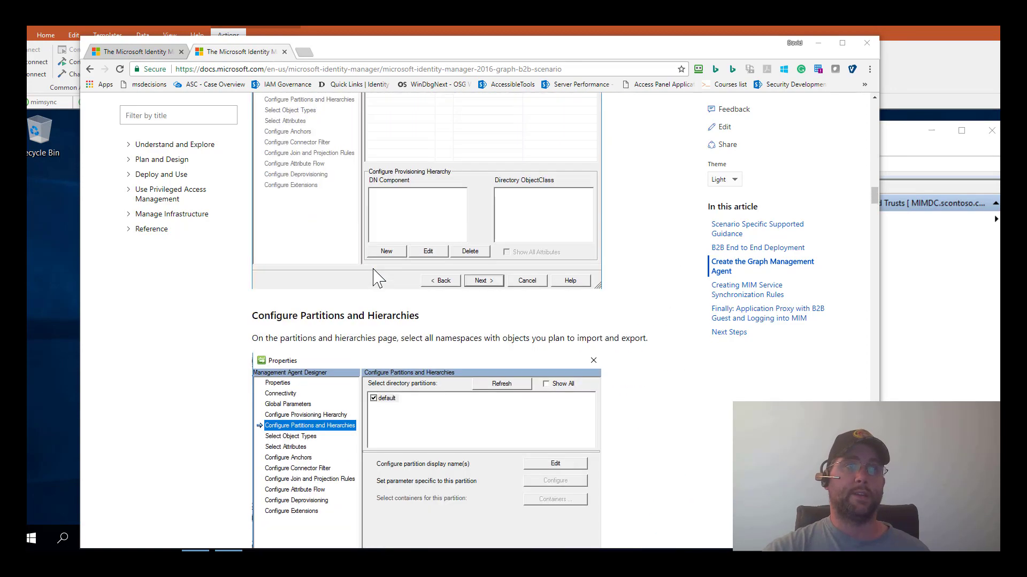
scroll(377, 277, "up", 20)
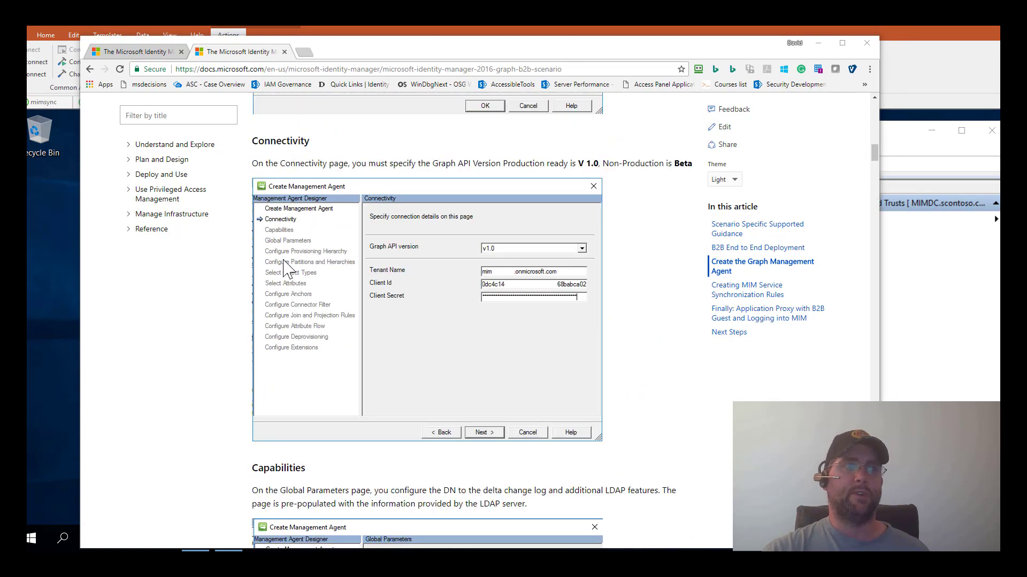
scroll(292, 214, "up", 2)
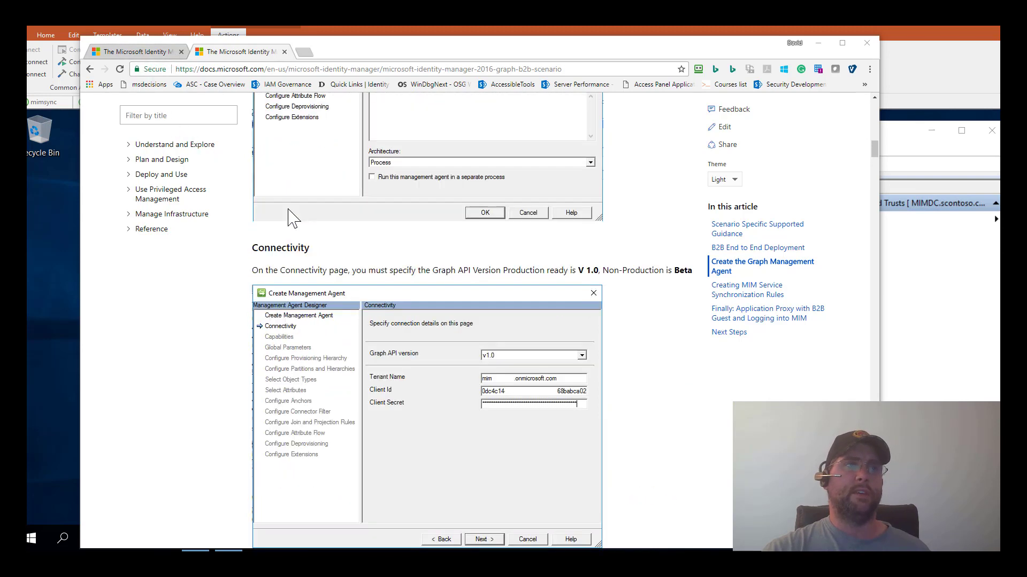
scroll(291, 214, "up", 5)
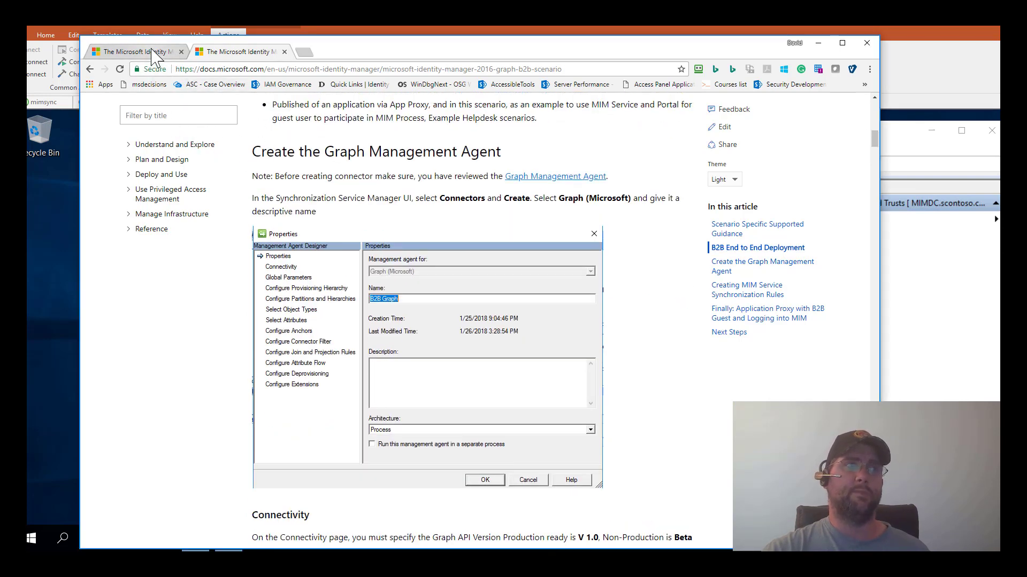
left_click(153, 53)
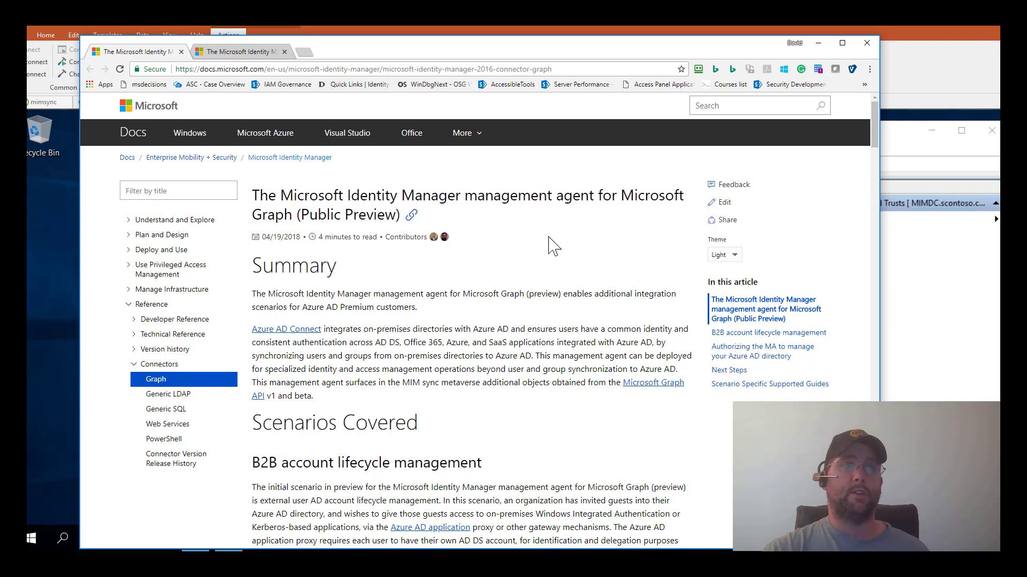
scroll(359, 251, "down", 8)
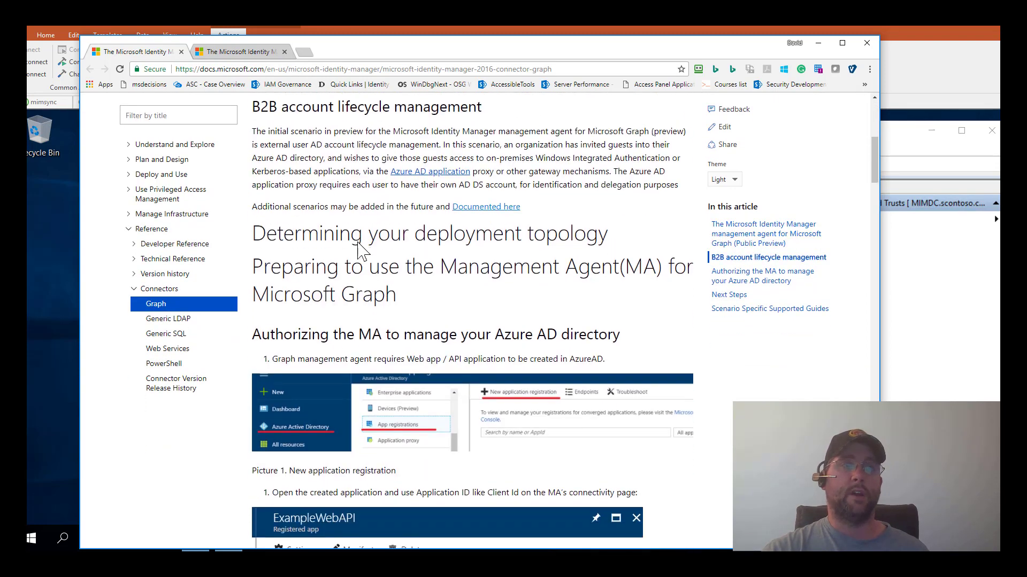
scroll(359, 249, "down", 1)
scroll(359, 250, "down", 6)
scroll(360, 251, "up", 2)
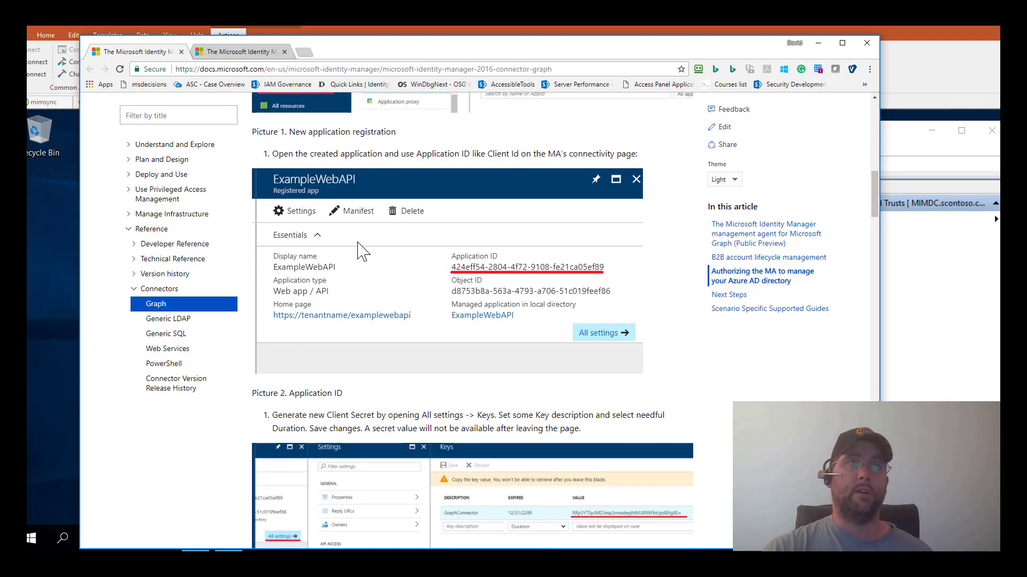
scroll(359, 250, "up", 2)
scroll(358, 246, "down", 5)
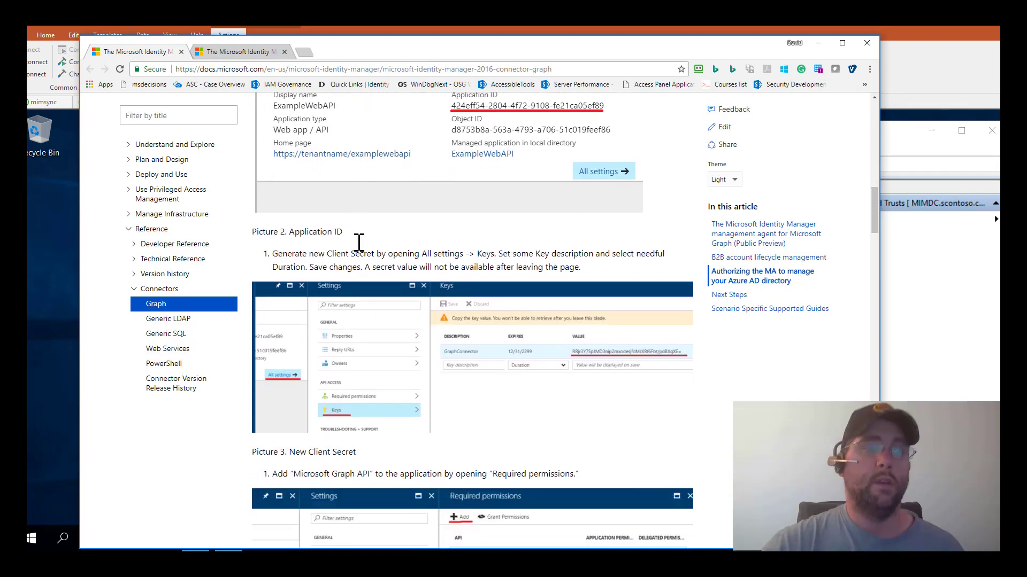
scroll(359, 244, "down", 13)
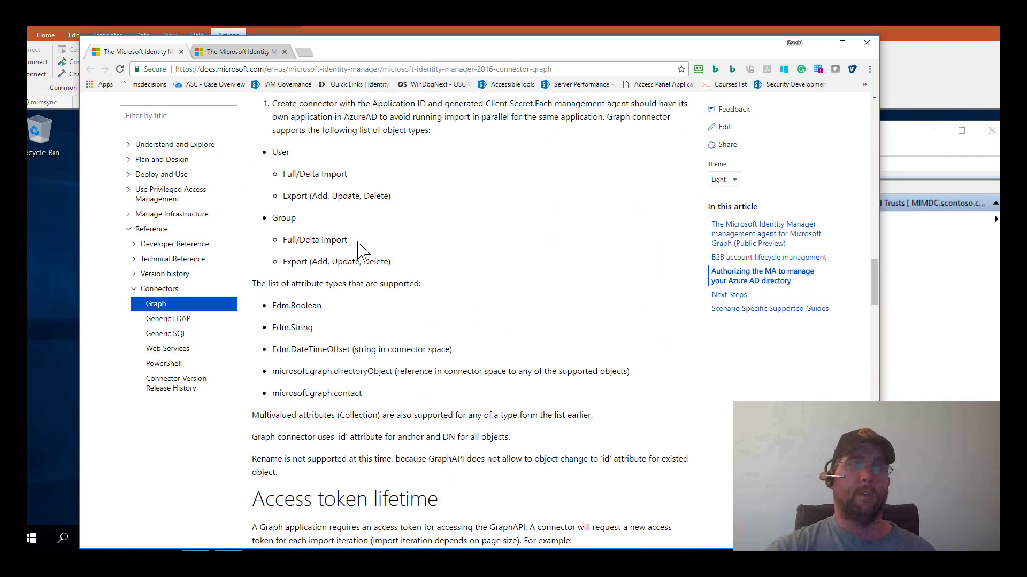
scroll(359, 249, "down", 2)
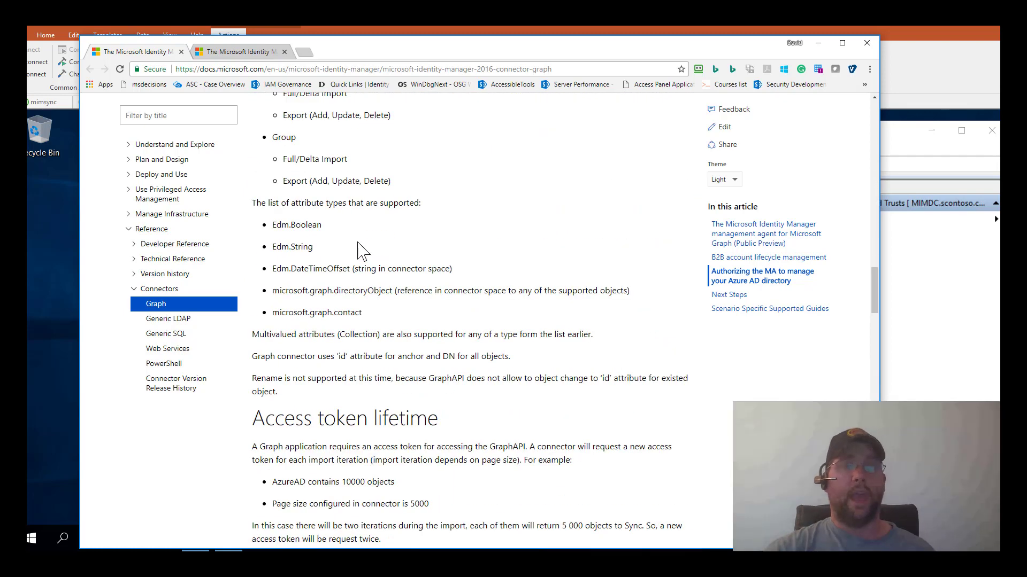
scroll(278, 257, "down", 1)
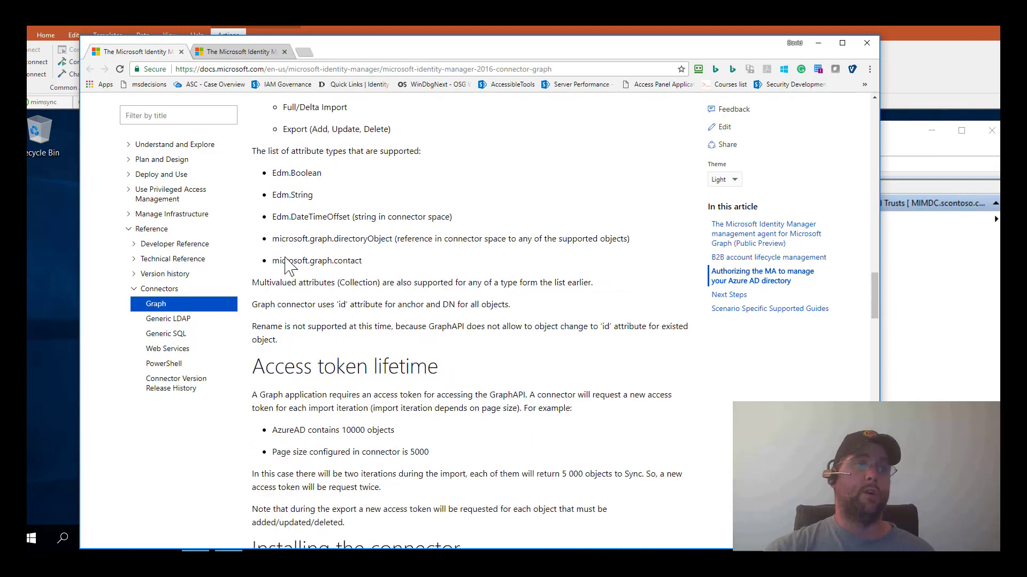
scroll(312, 296, "down", 2)
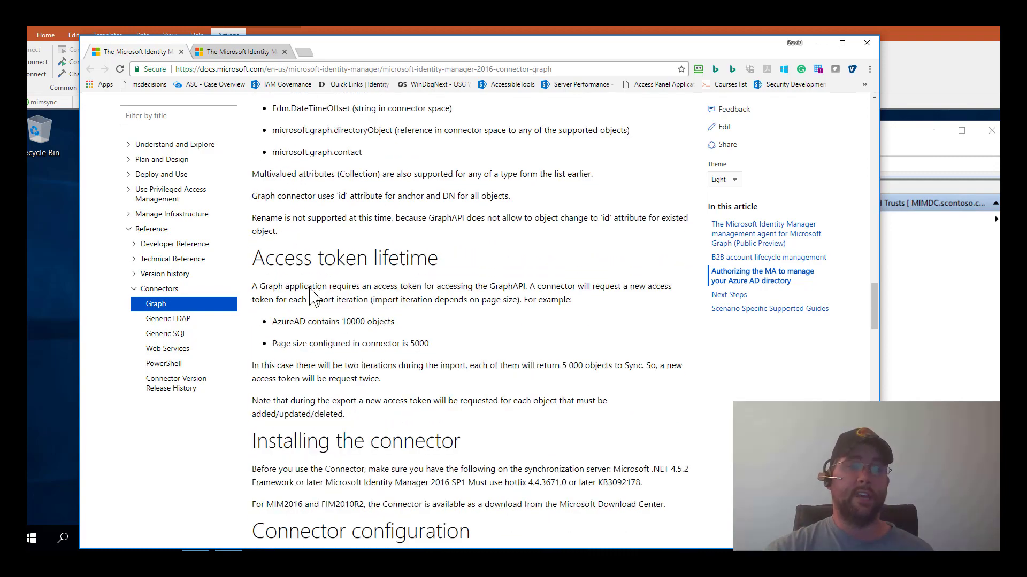
scroll(313, 296, "down", 10)
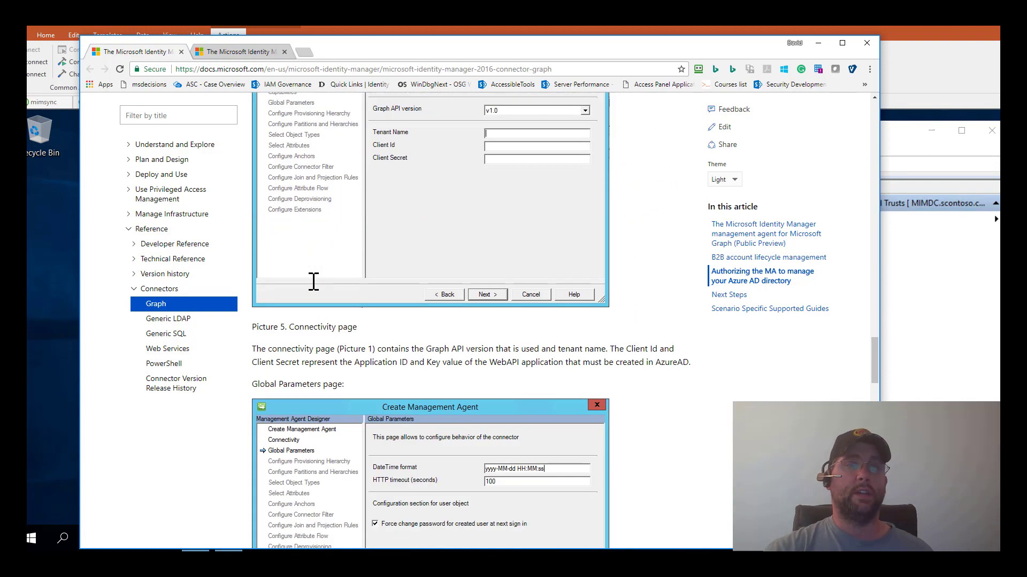
scroll(313, 282, "down", 7)
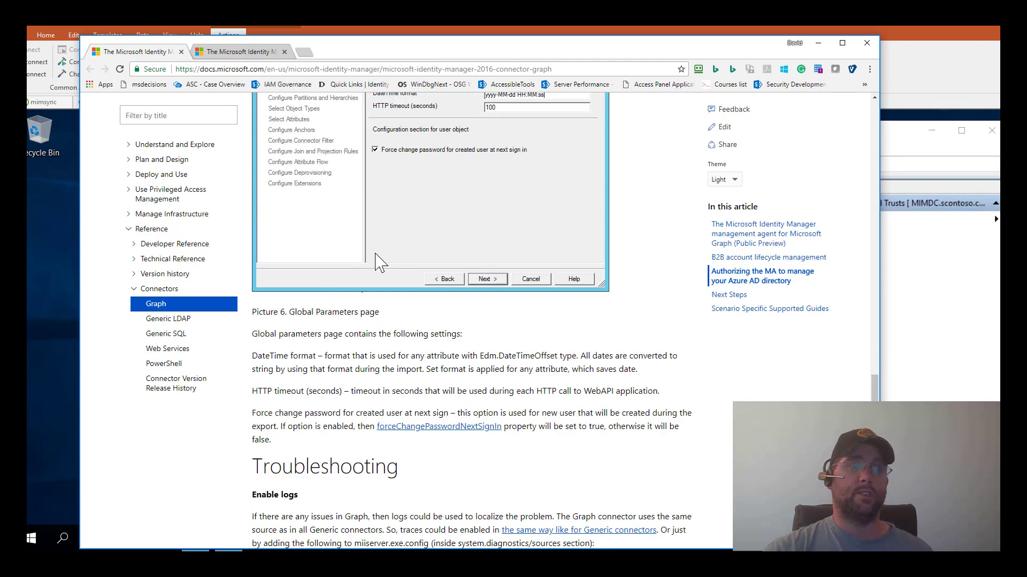
scroll(366, 282, "down", 6)
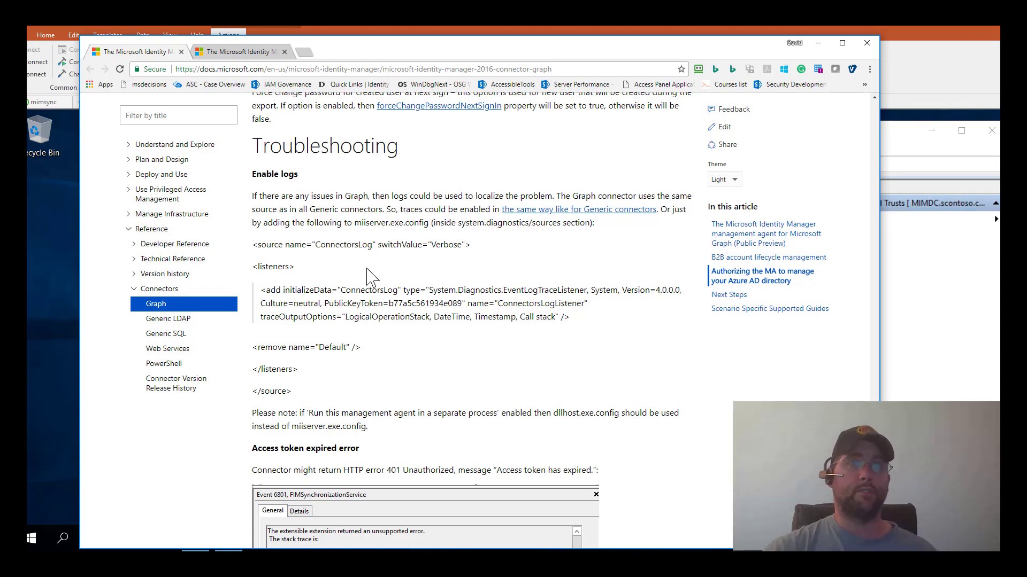
scroll(370, 276, "down", 12)
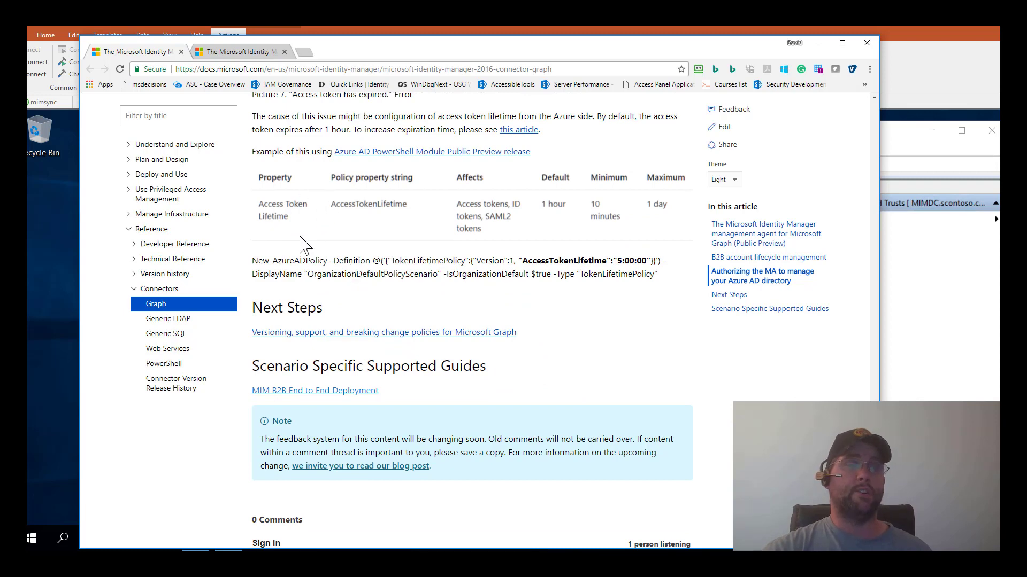
scroll(305, 305, "down", 3)
scroll(305, 305, "down", 2)
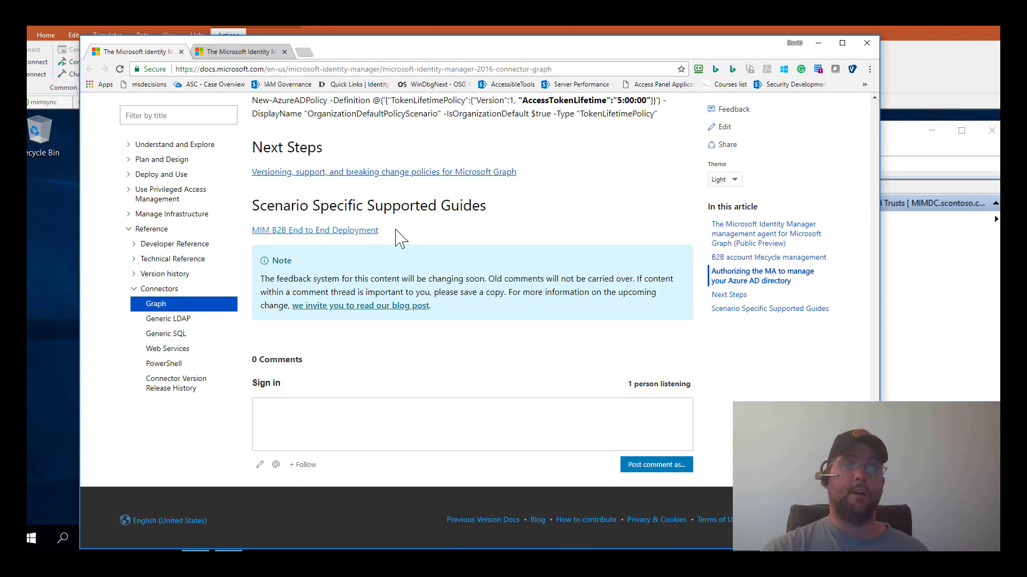
scroll(400, 238, "up", 10)
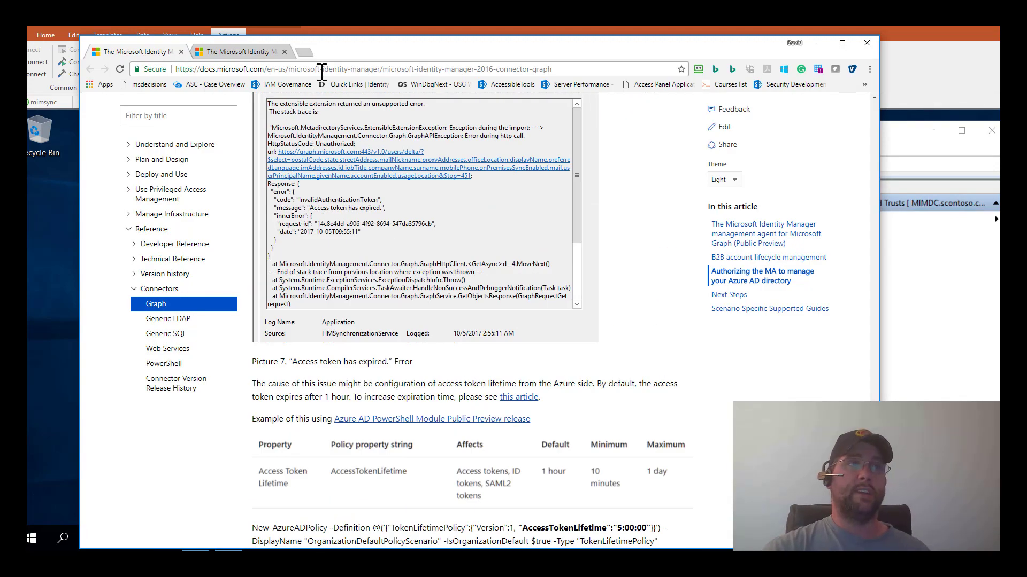
scroll(357, 160, "up", 2)
scroll(357, 161, "up", 10)
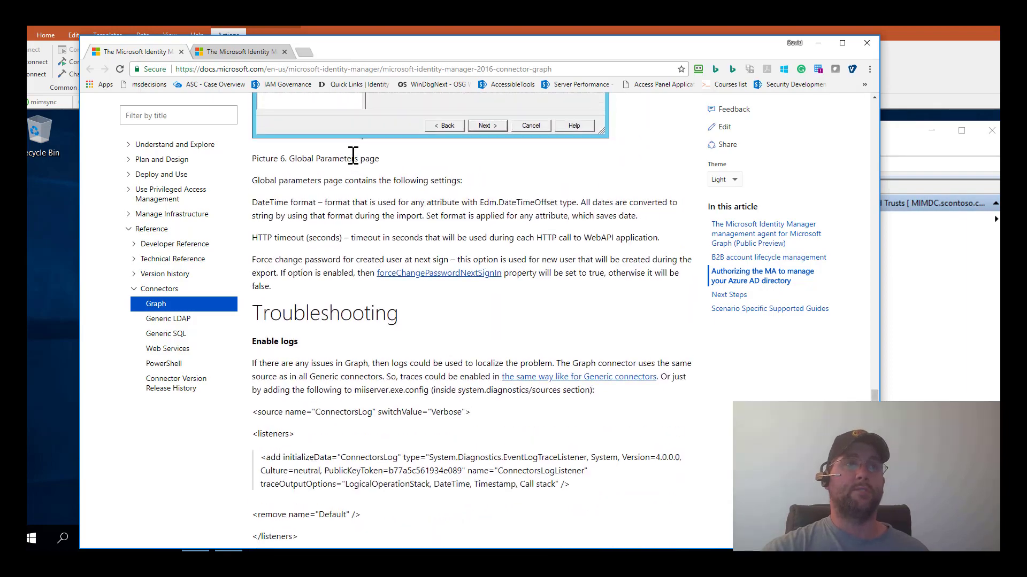
scroll(353, 160, "up", 15)
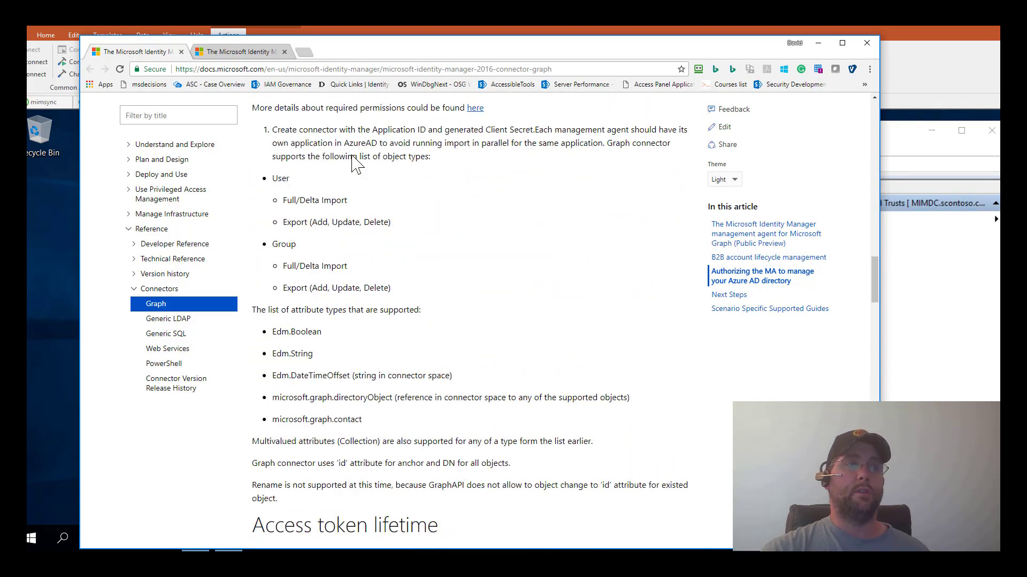
scroll(353, 158, "up", 15)
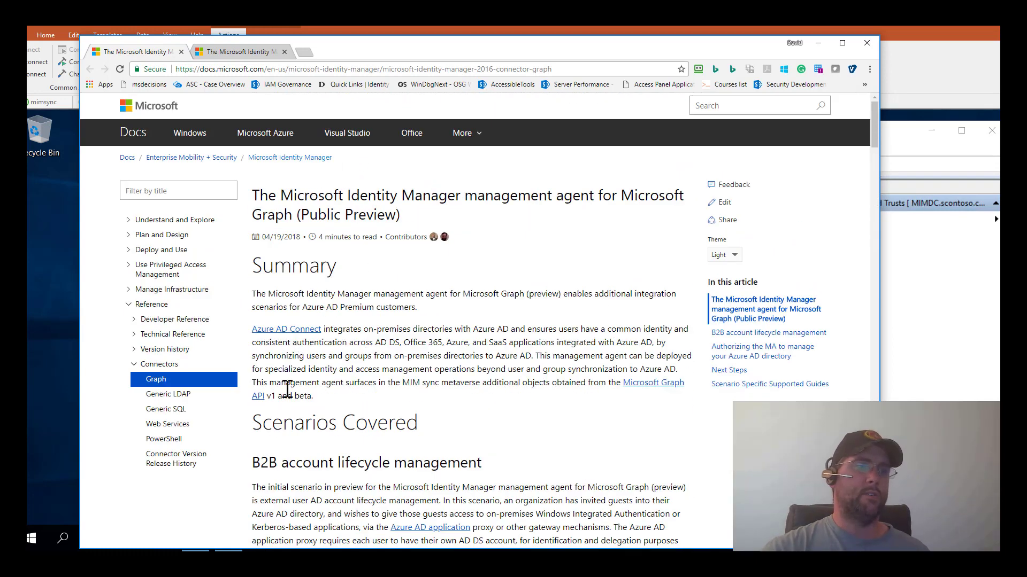
- Go via Connector Version Release History to the Download Latest Connectors page for MIM 2016 SP1
left_click(163, 466)
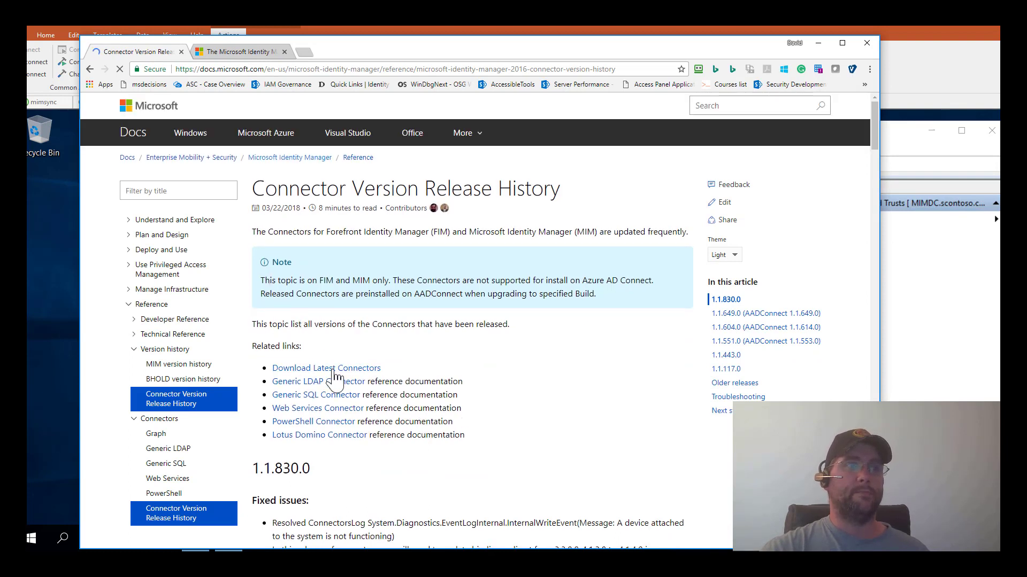
left_click(332, 369)
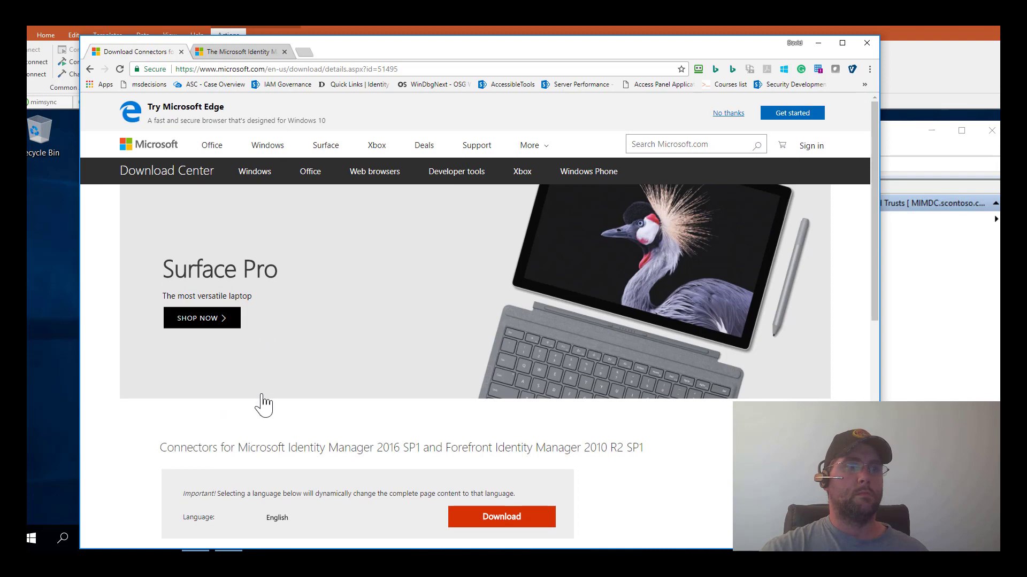
- Expand Details, highlight the Lotus, Graph connector and B2B script zip file names, then close Chrome
scroll(264, 404, "down", 5)
left_click(169, 365)
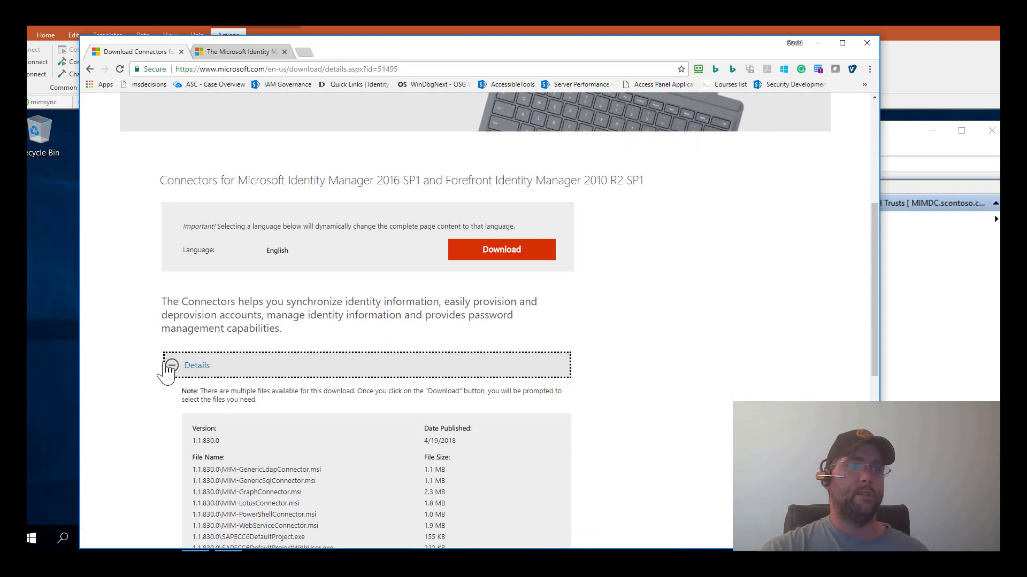
scroll(203, 363, "down", 3)
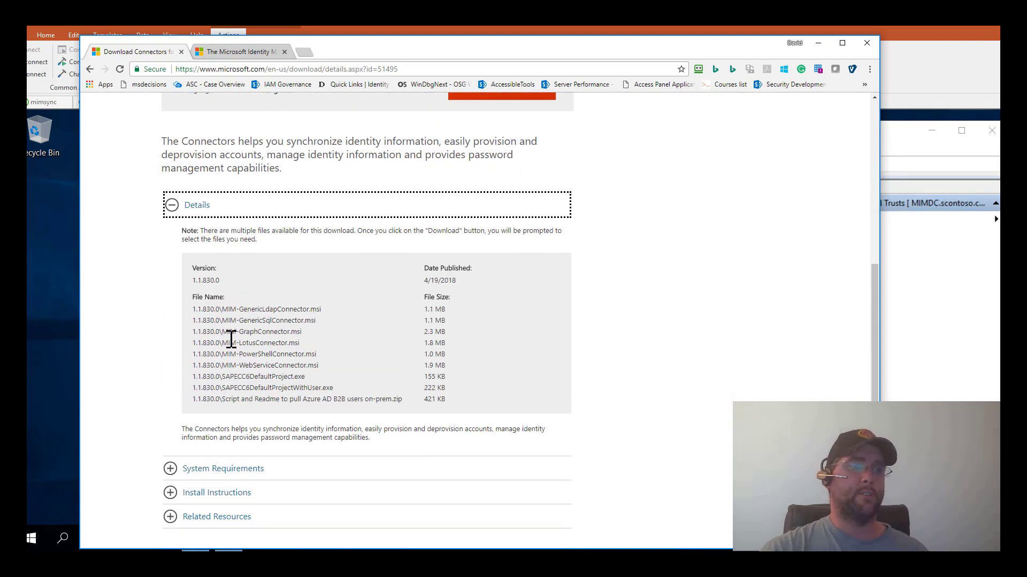
left_click_drag(300, 341, 206, 342)
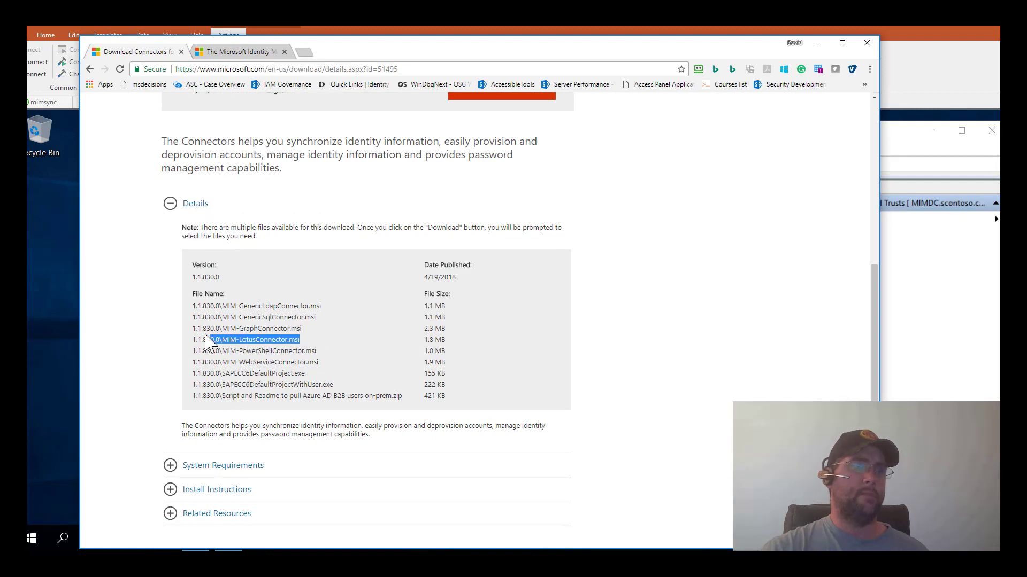
left_click_drag(312, 333, 195, 337)
left_click(355, 398)
left_click_drag(411, 397, 203, 402)
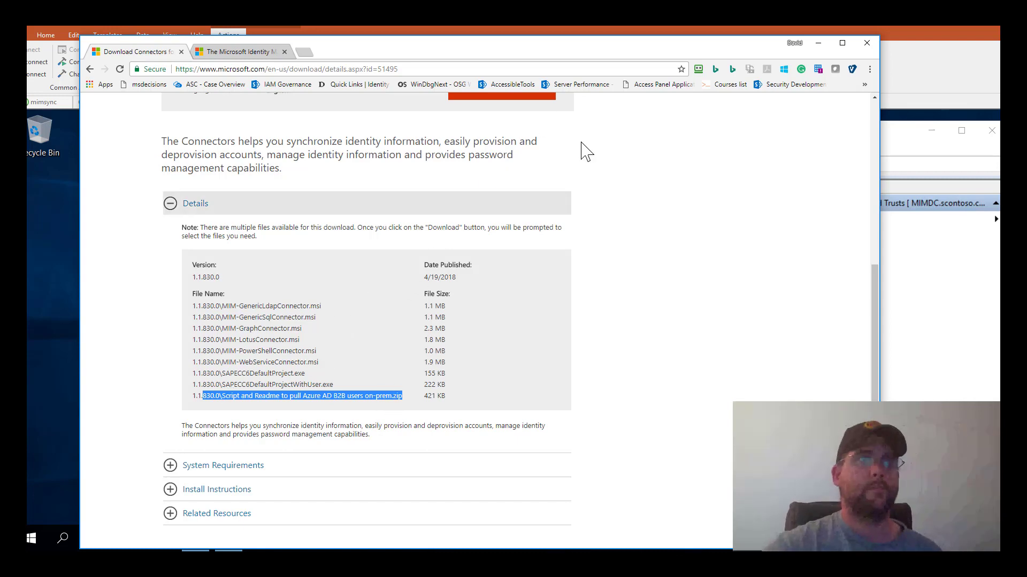
left_click(861, 45)
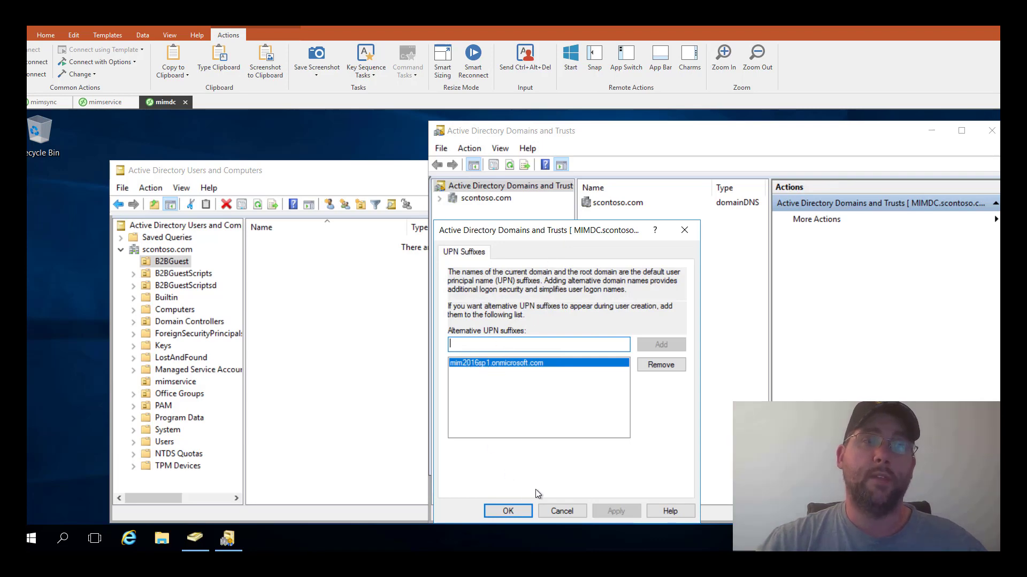
- Dismiss UPN Suffixes and show the empty B2BGuest OU in Active Directory Users and Computers
left_click(559, 511)
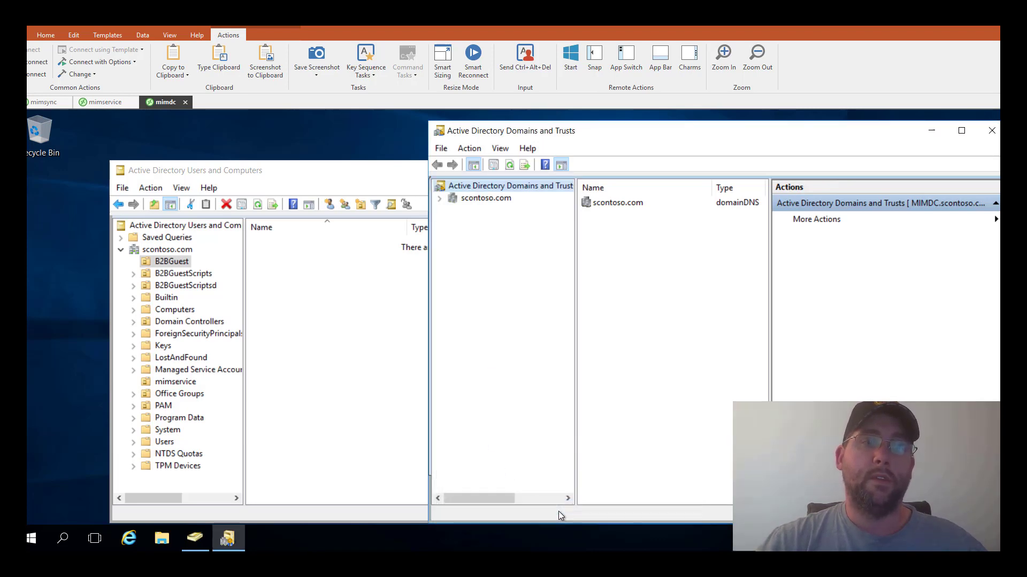
left_click(339, 172)
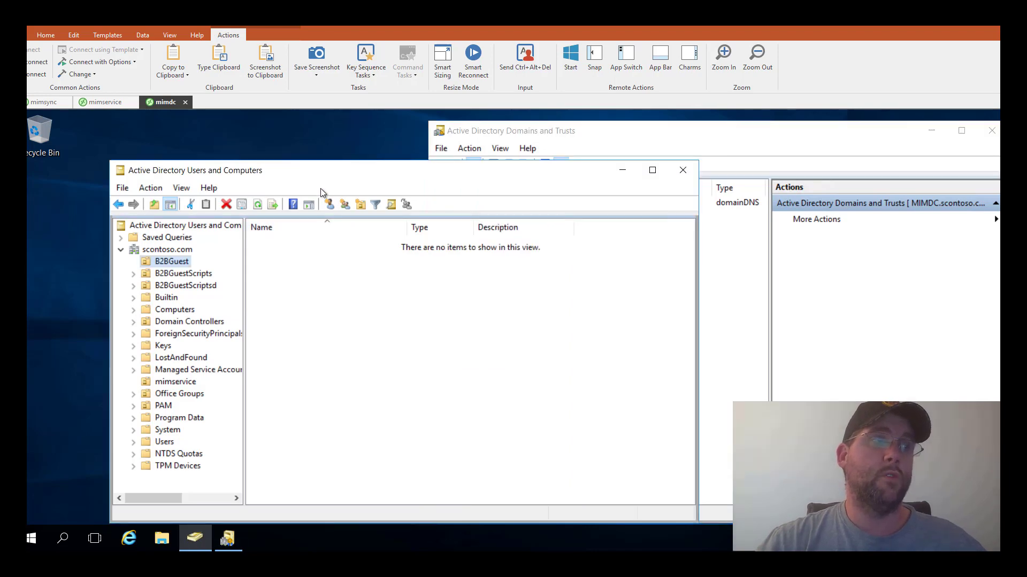
left_click_drag(314, 174, 472, 156)
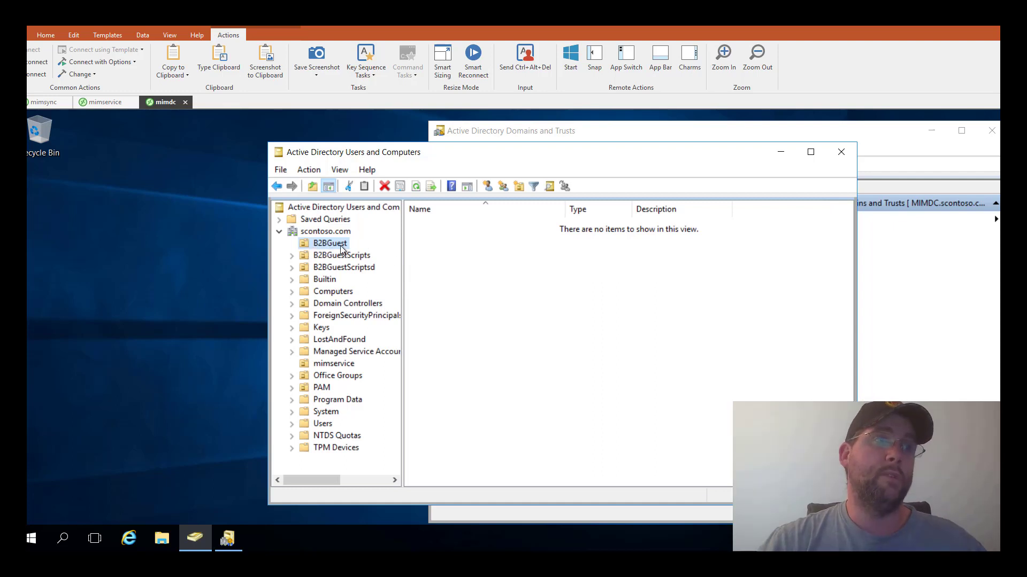
left_click(338, 245)
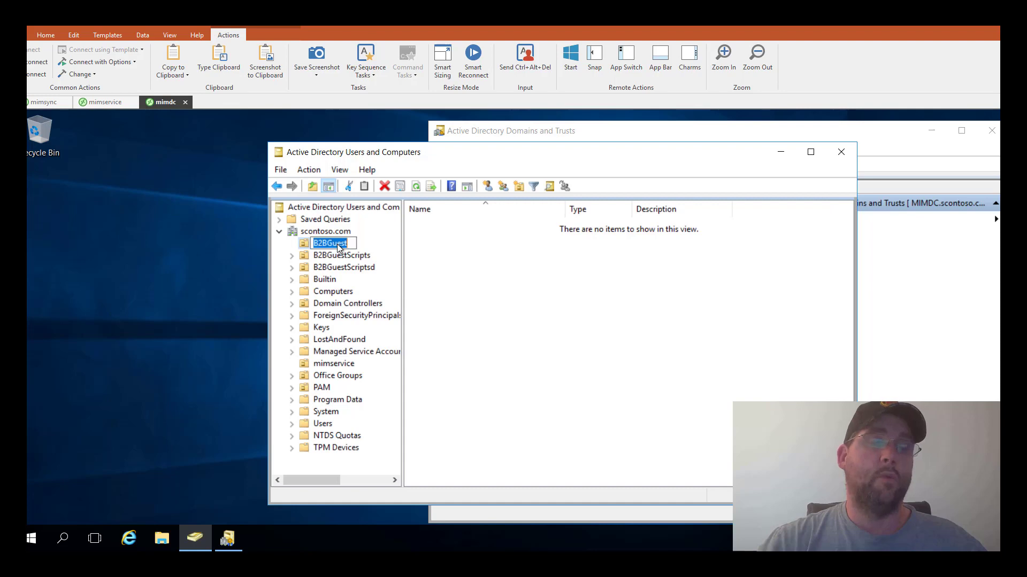
left_click(309, 247)
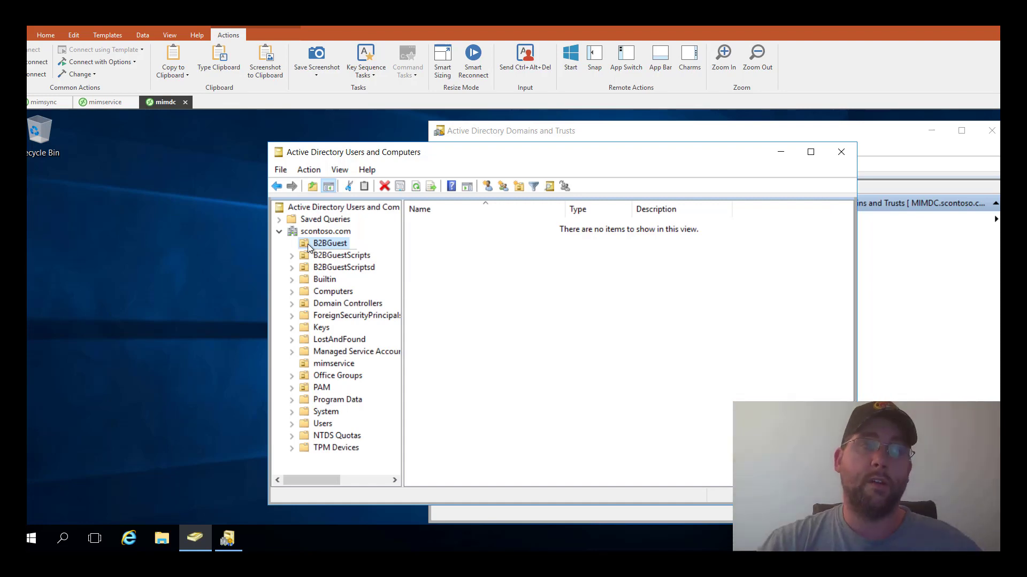
- On the mimsync session, clear all runs from Operations and display the Management Agents list
left_click(102, 102)
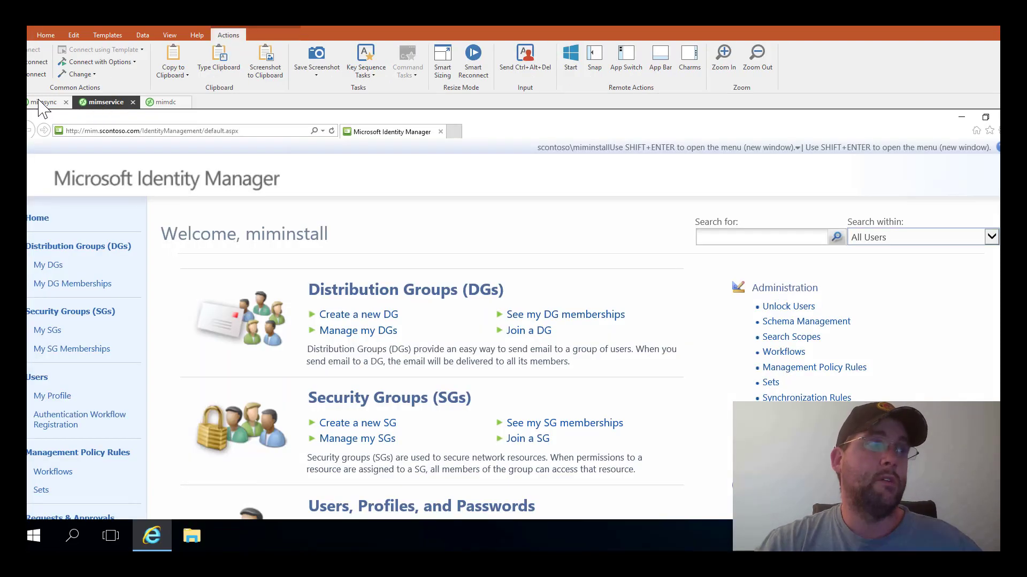
left_click(41, 102)
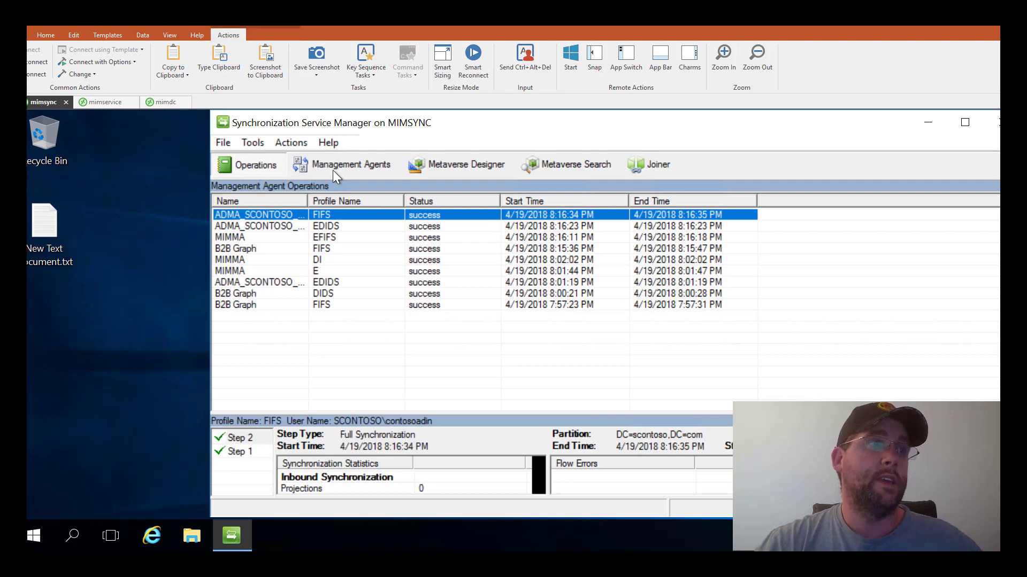
right_click(355, 347)
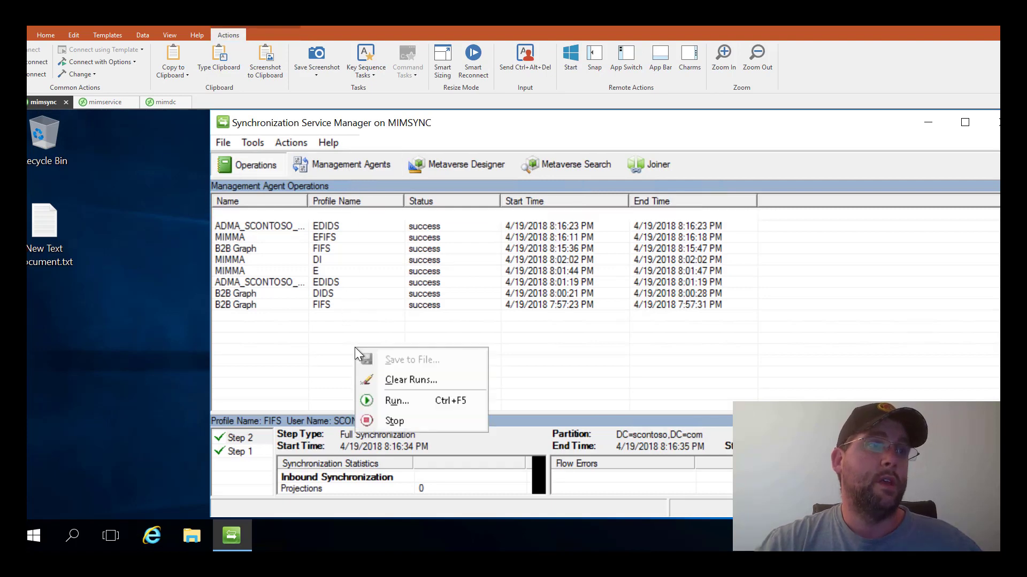
left_click(405, 378)
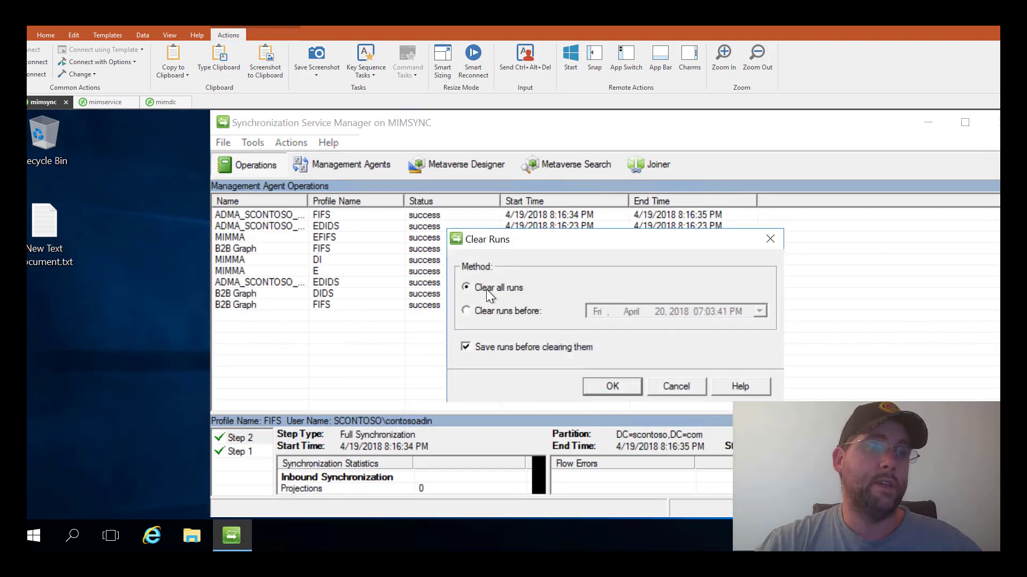
left_click(629, 392)
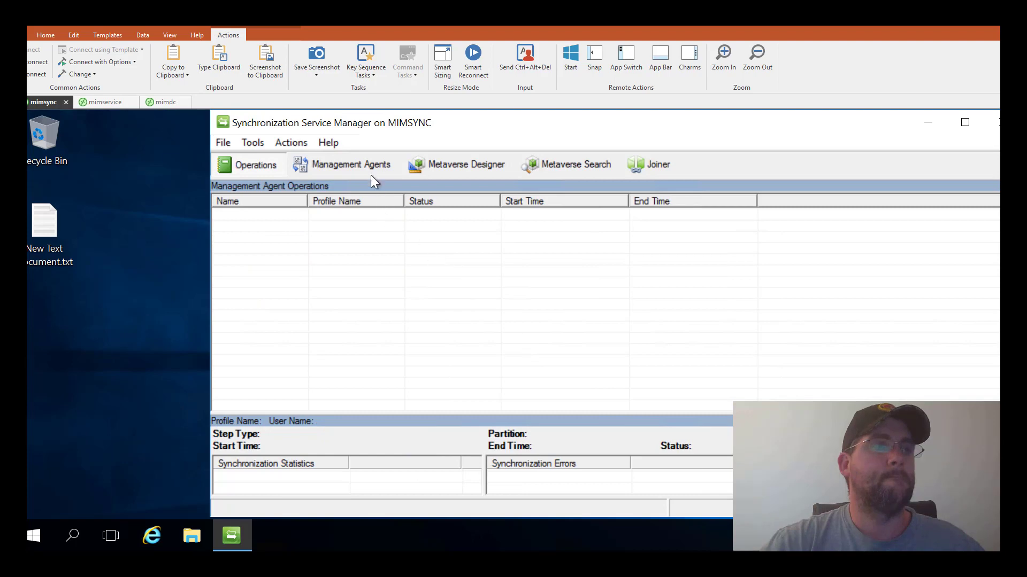
left_click(365, 159)
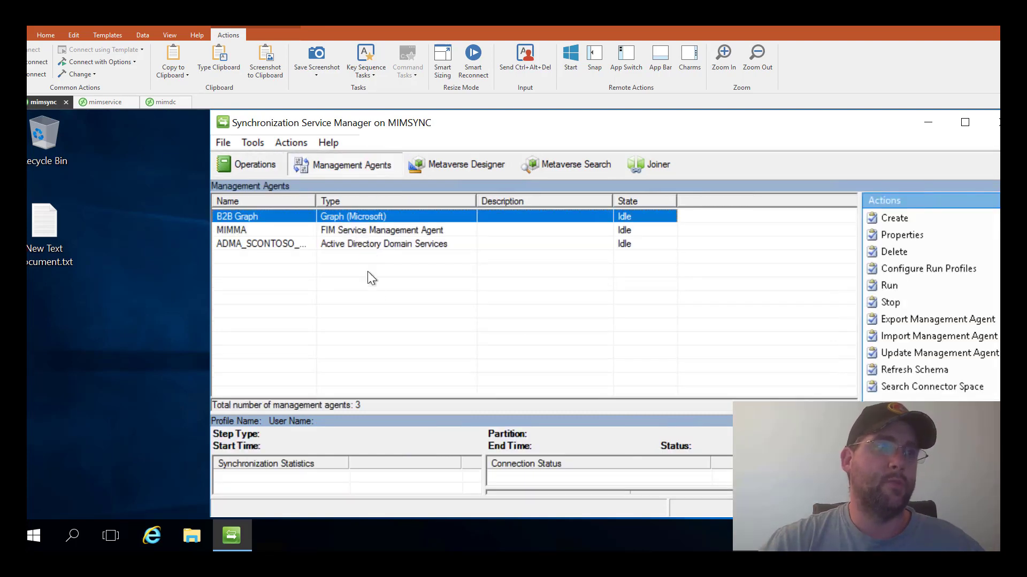
- Open B2B Graph agent properties and check Connectivity, keeping Graph API version v1.0
right_click(272, 214)
left_click(324, 267)
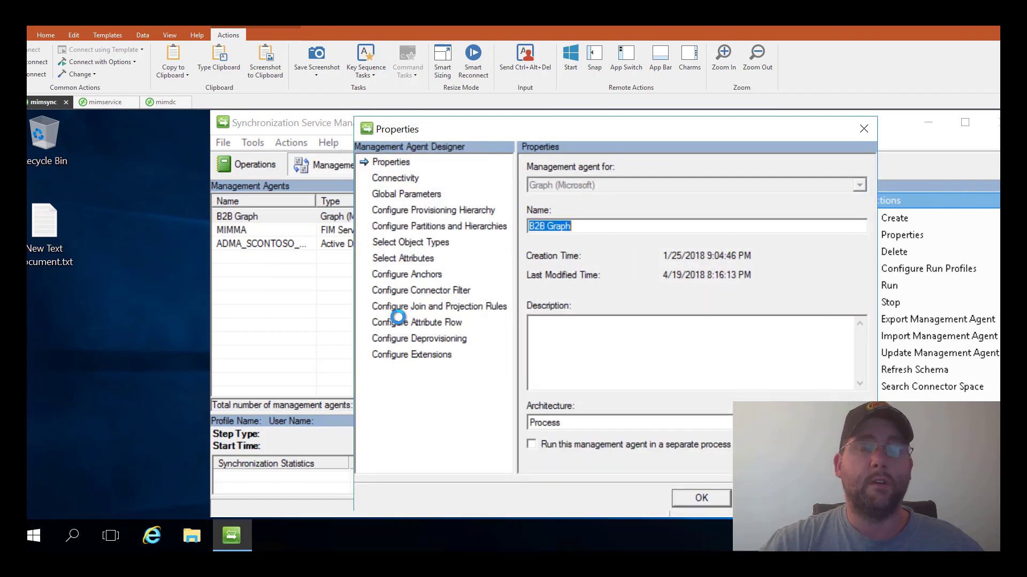
left_click(393, 177)
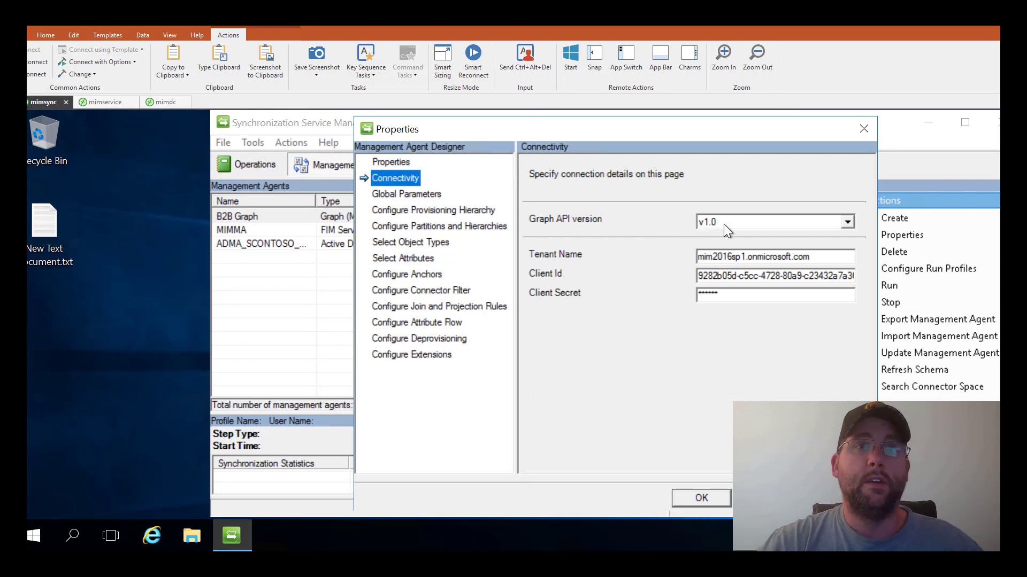
left_click(734, 223)
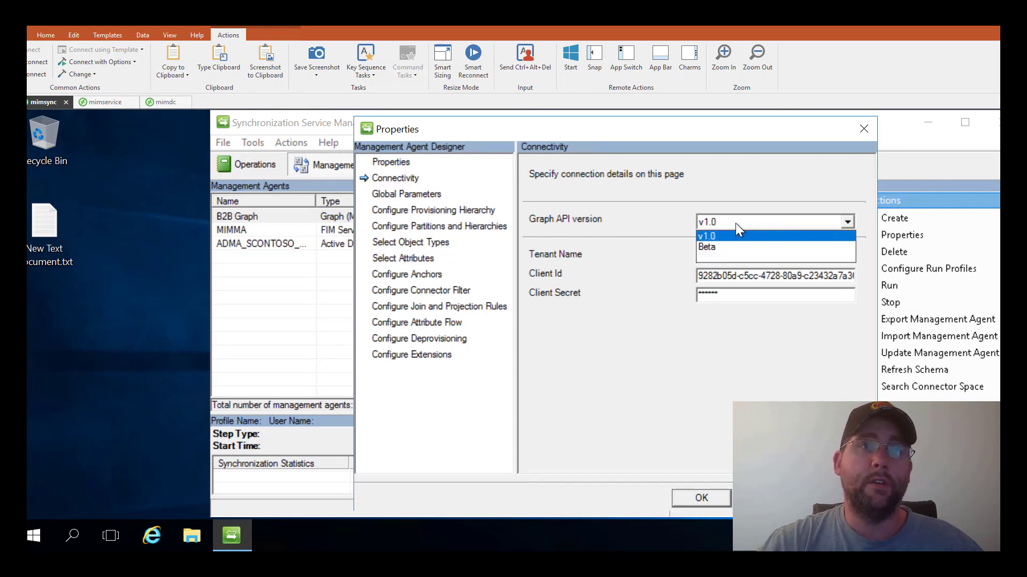
left_click(668, 228)
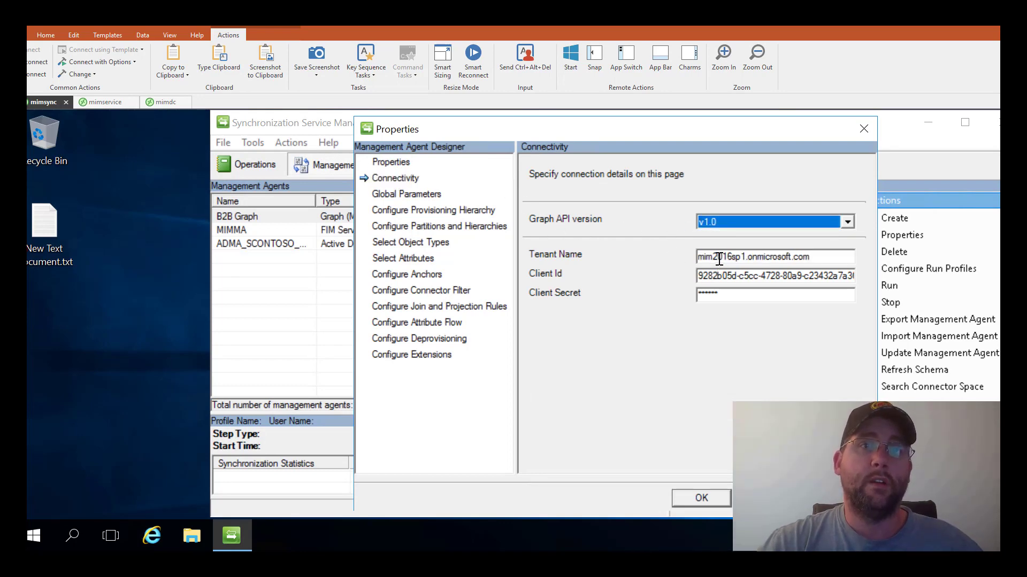
left_click(719, 259)
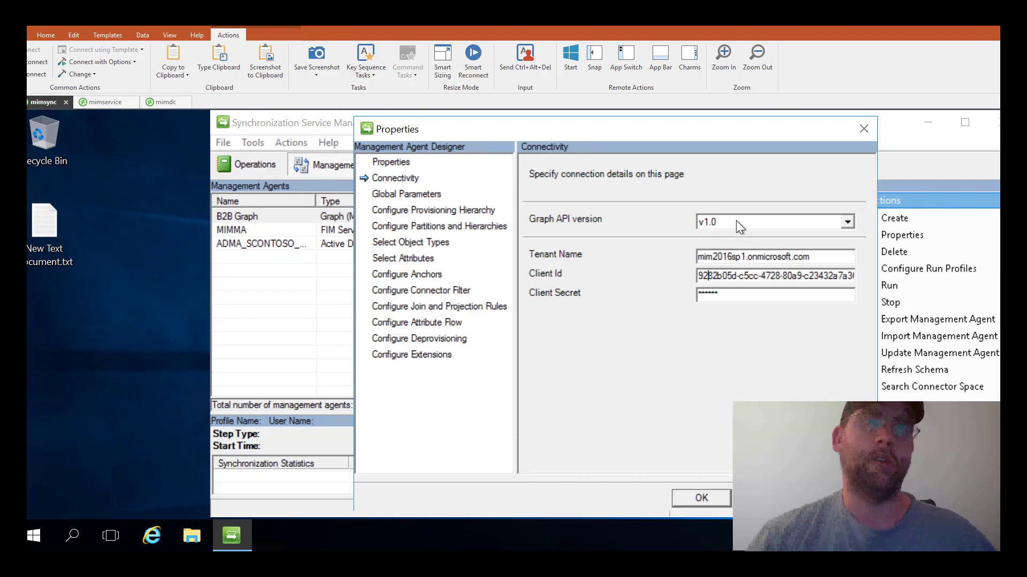
- Review global parameters, provisioning hierarchy, partitions, object types, attributes, and the user anchor on id
left_click(403, 195)
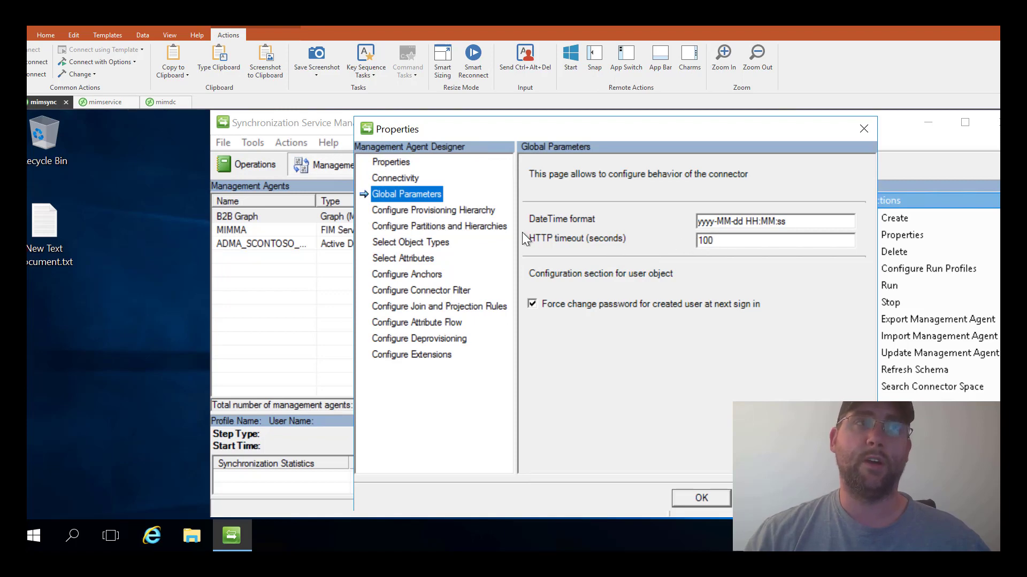
left_click(436, 209)
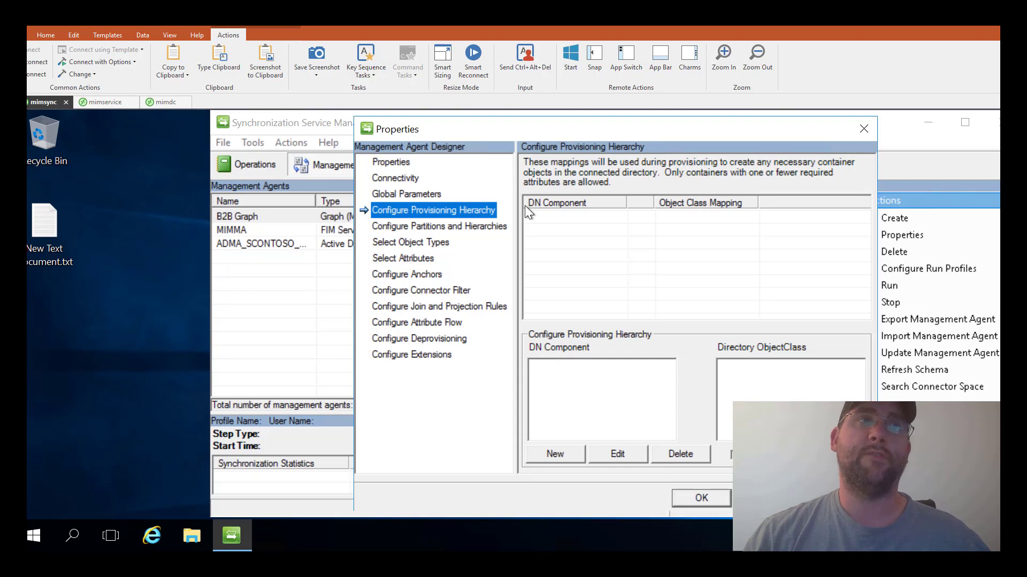
left_click(439, 230)
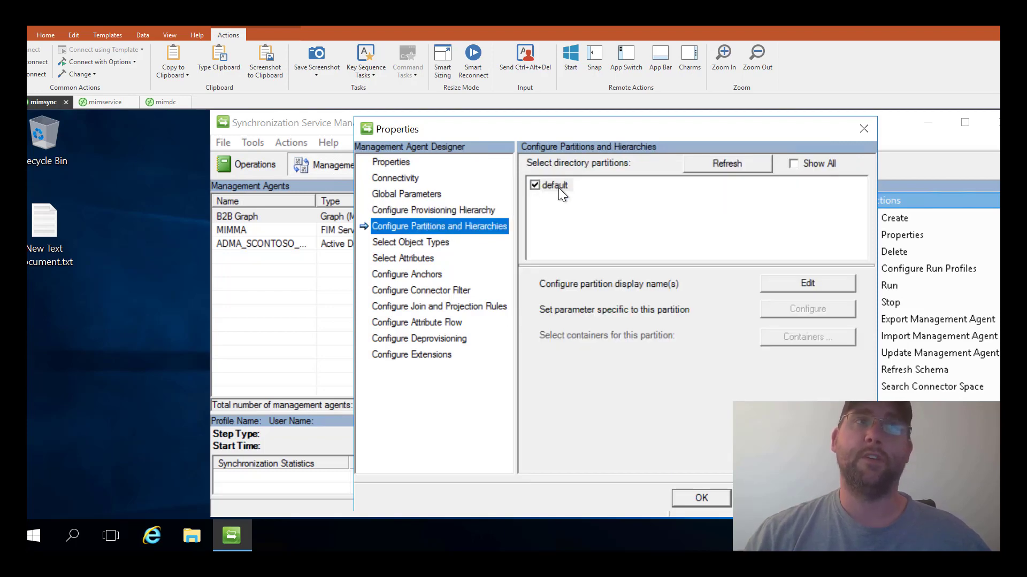
left_click(395, 240)
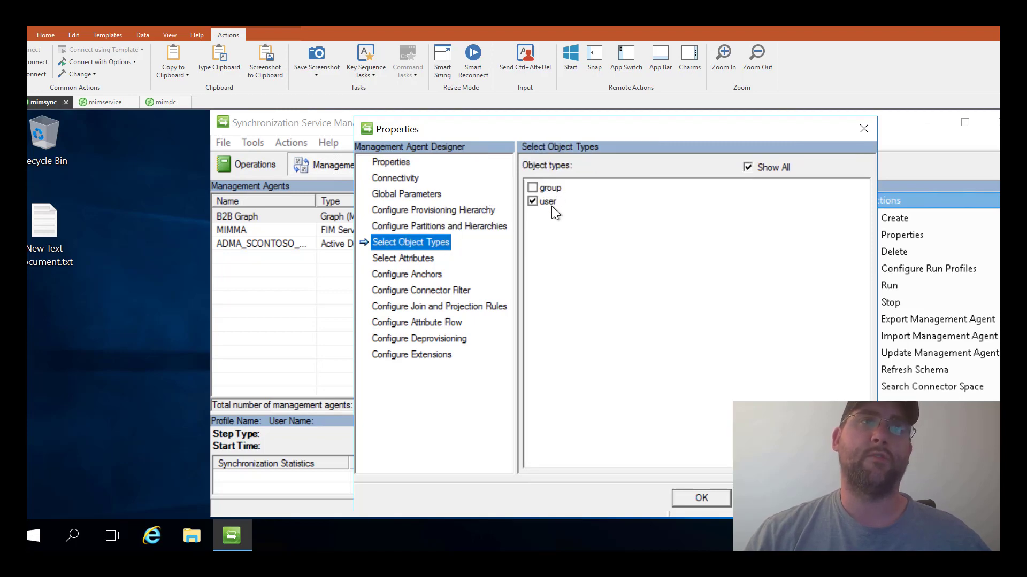
left_click(416, 259)
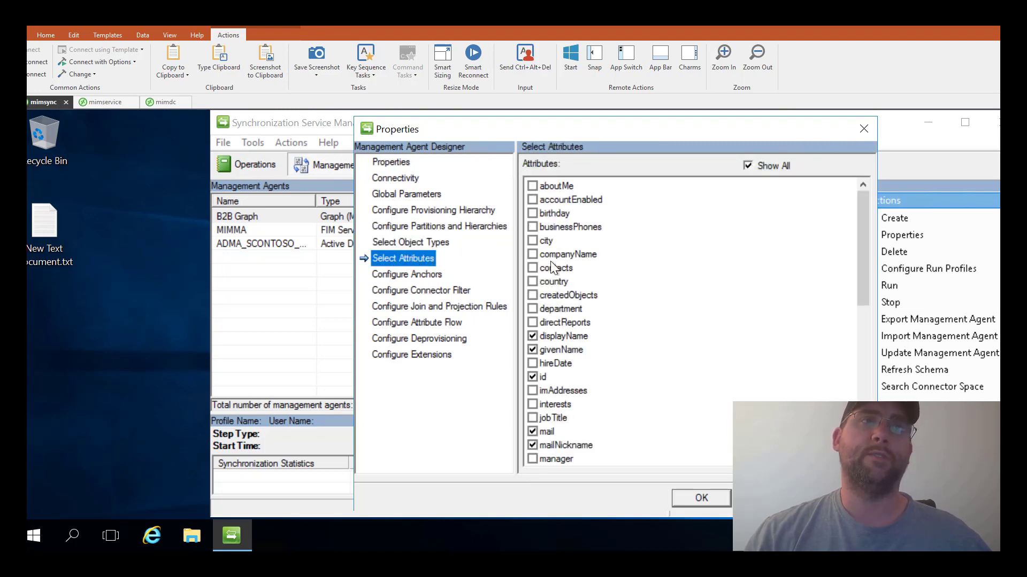
scroll(550, 261, "down", 9)
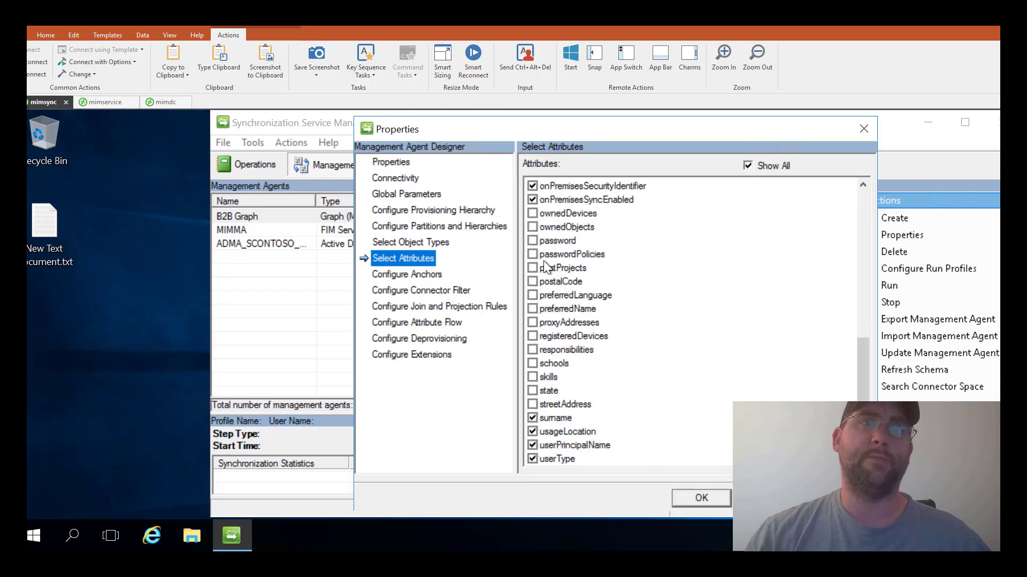
scroll(543, 261, "up", 9)
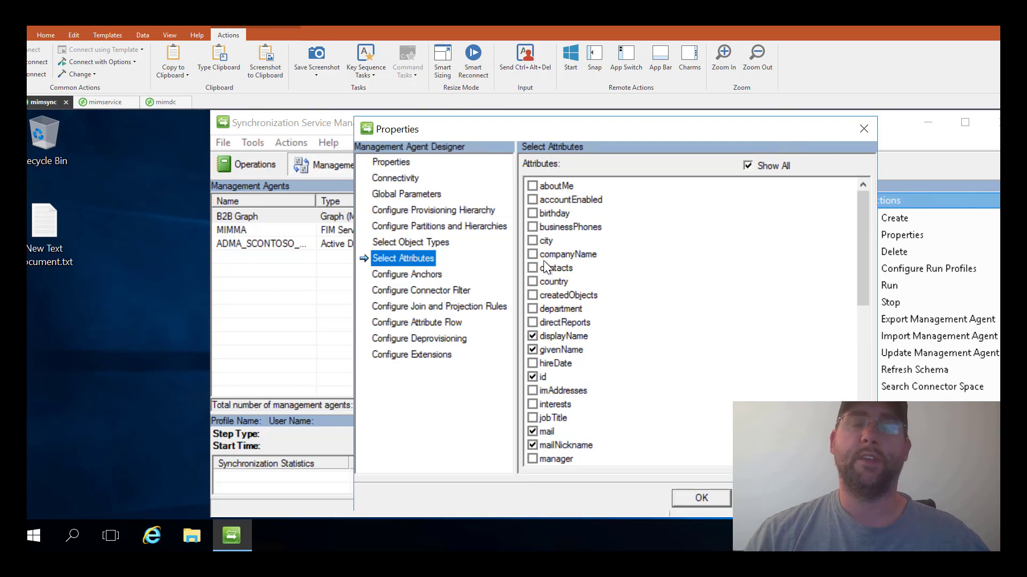
left_click(407, 274)
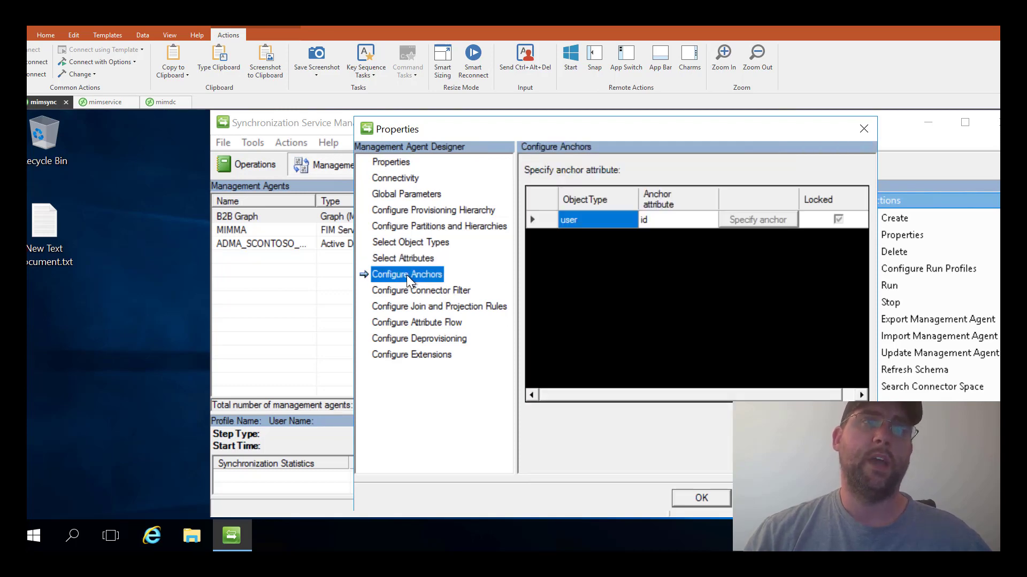
- Review the user connector filter, showing the userType equals Member rule
left_click(437, 288)
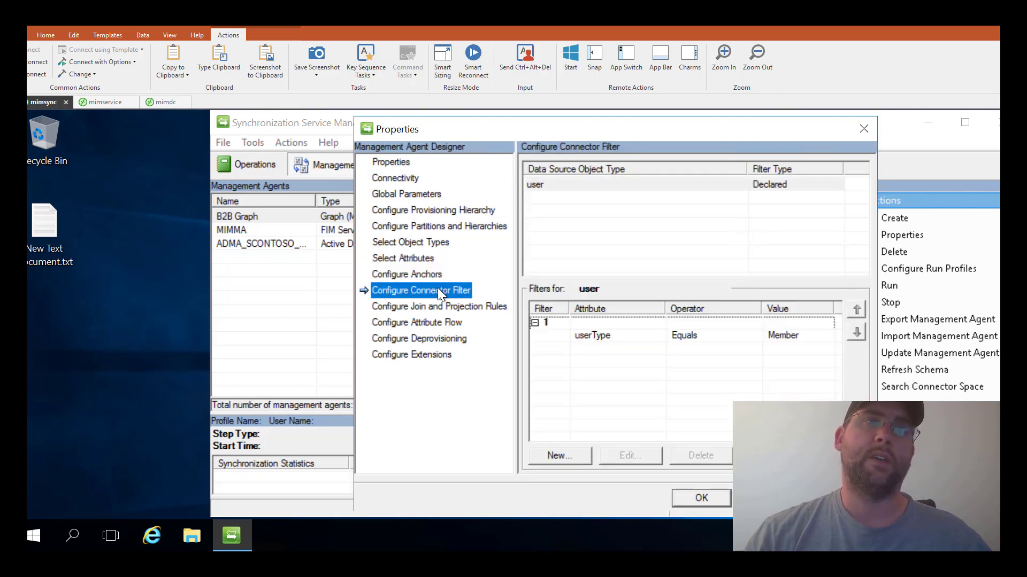
left_click(541, 190)
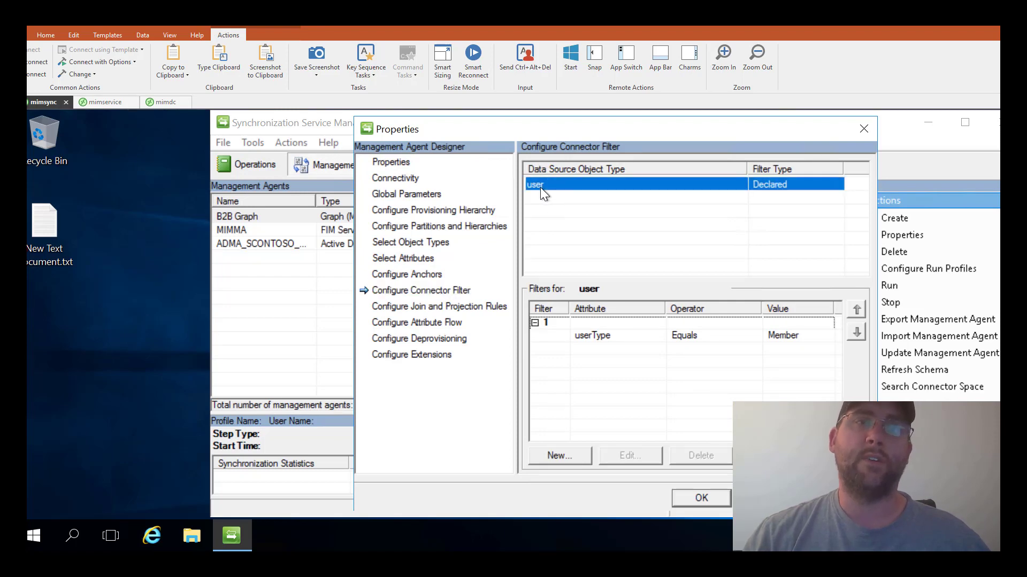
left_click(595, 336)
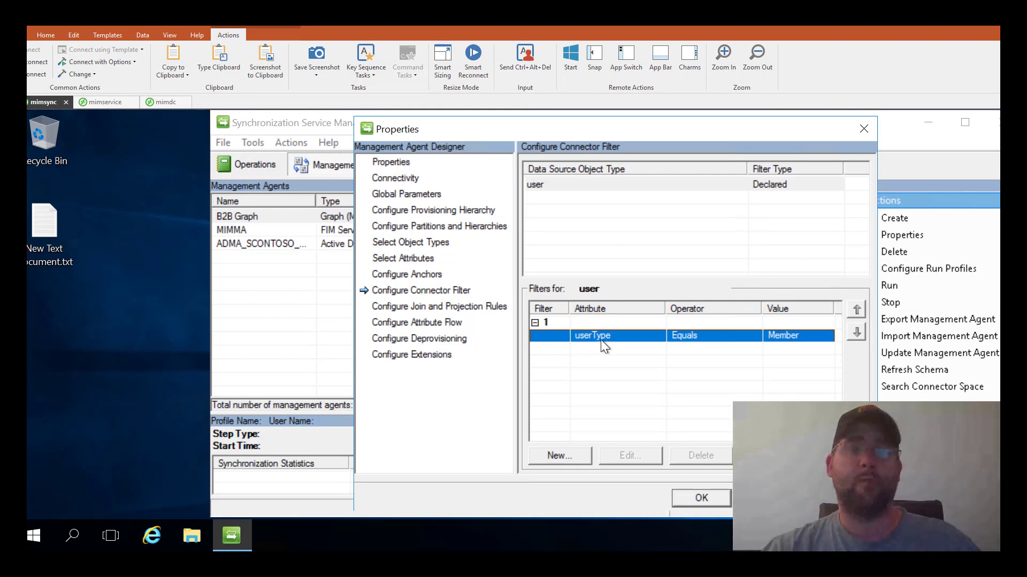
- Review user join and projection rules, then the empty user-to-person attribute flow
left_click(453, 306)
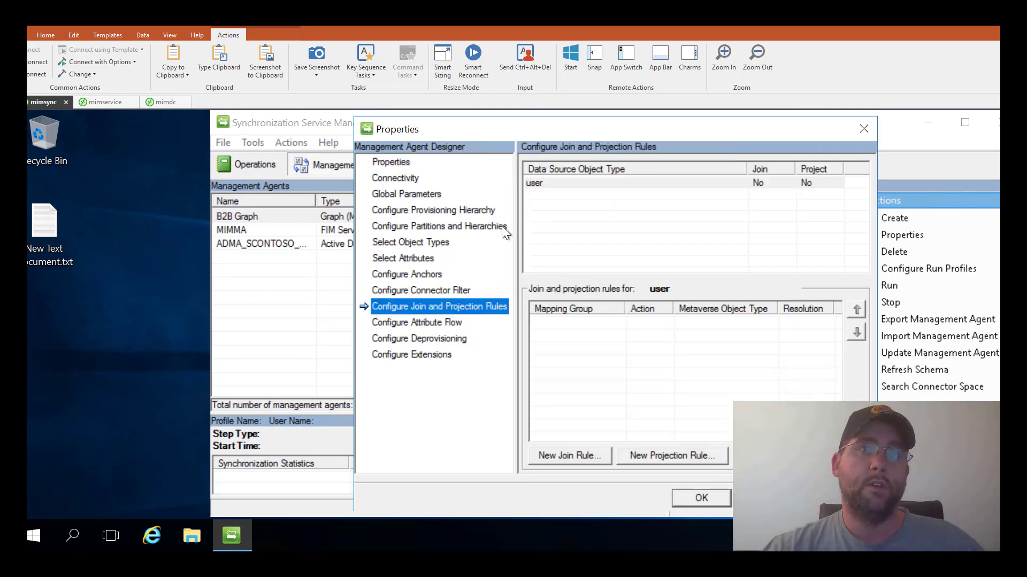
left_click(538, 181)
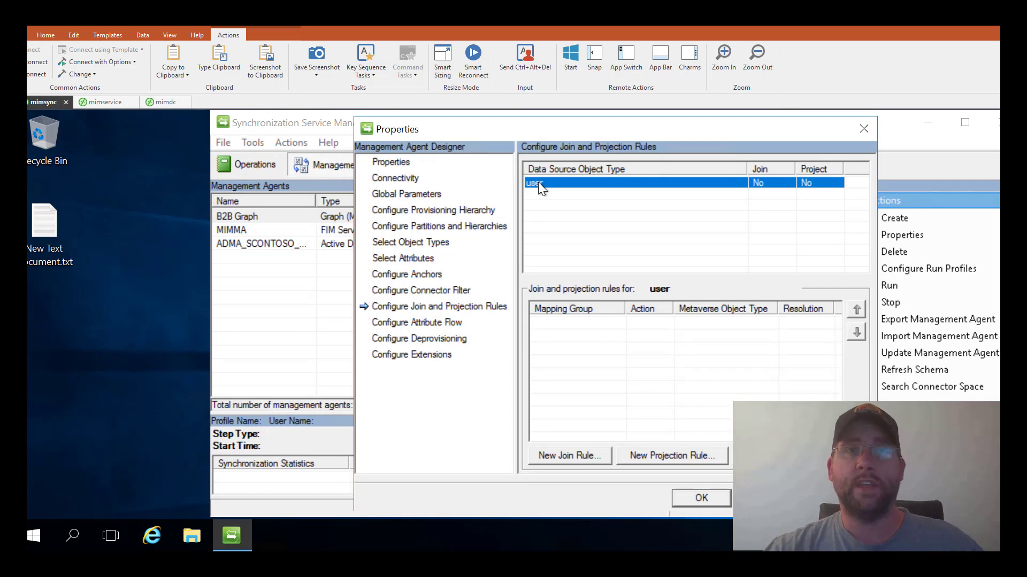
left_click(425, 324)
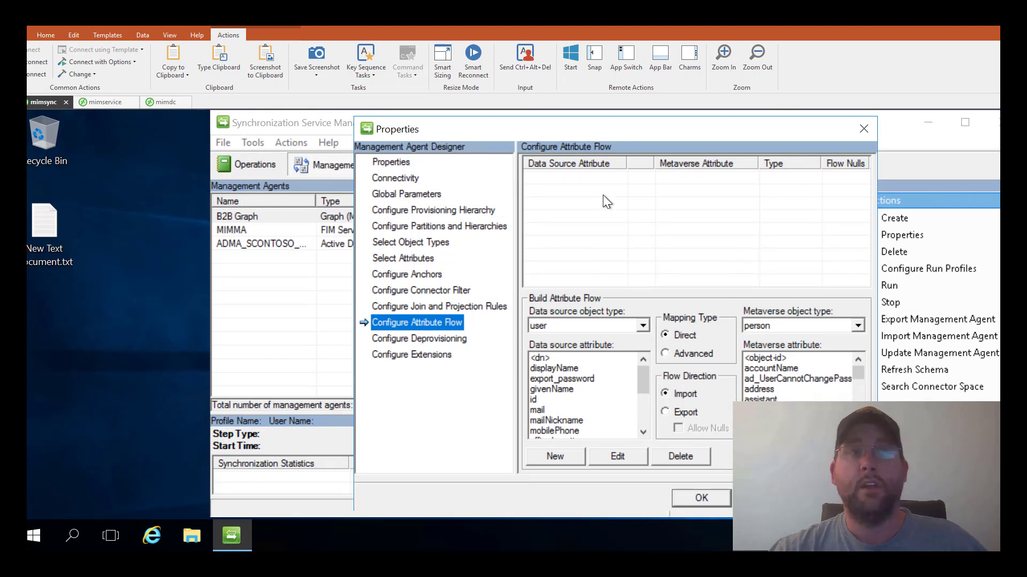
- Check deprovisioning and rules extension settings, close B2B Graph properties, and select MIMMA
left_click(413, 343)
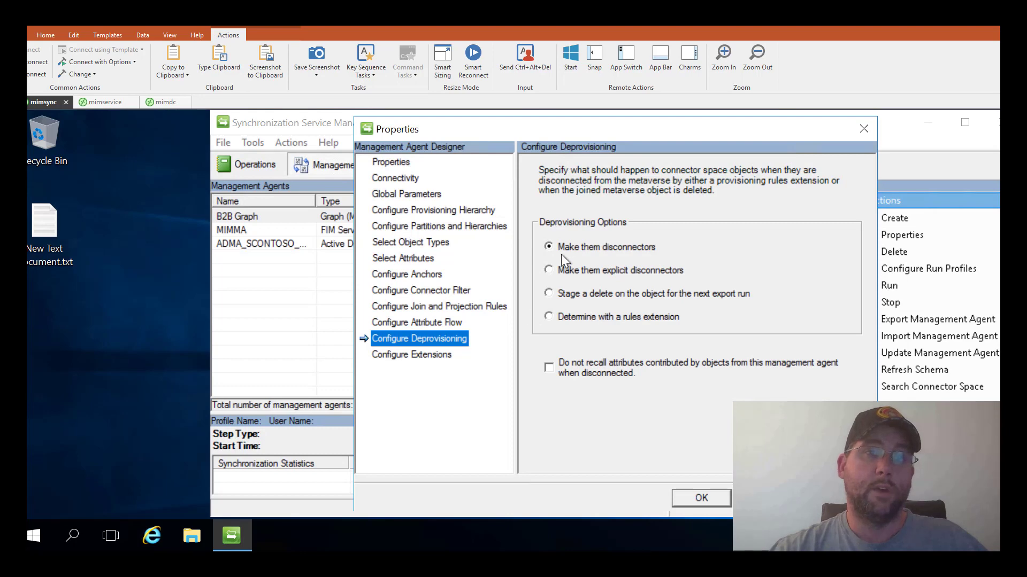
left_click(402, 353)
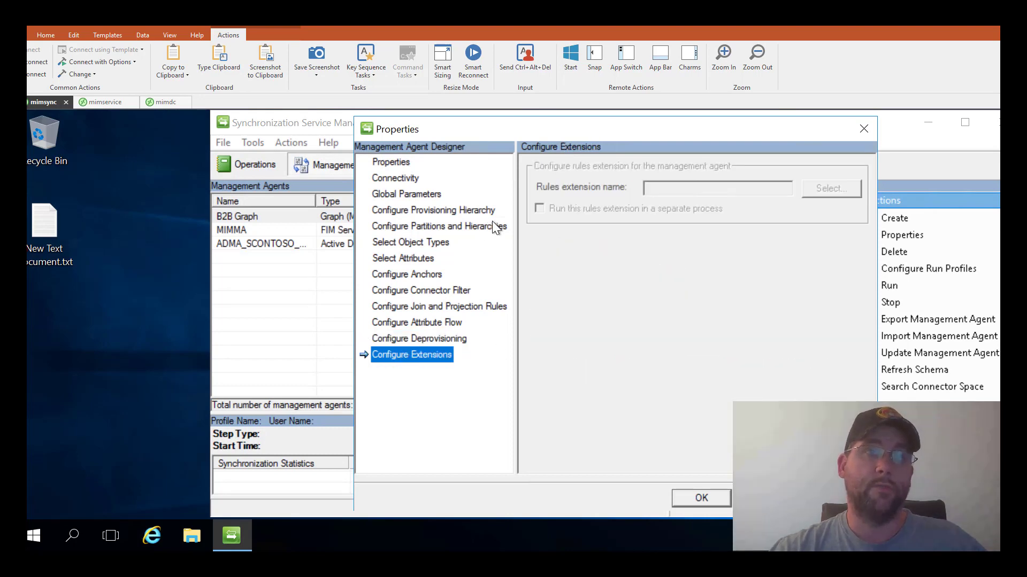
left_click_drag(595, 134, 528, 129)
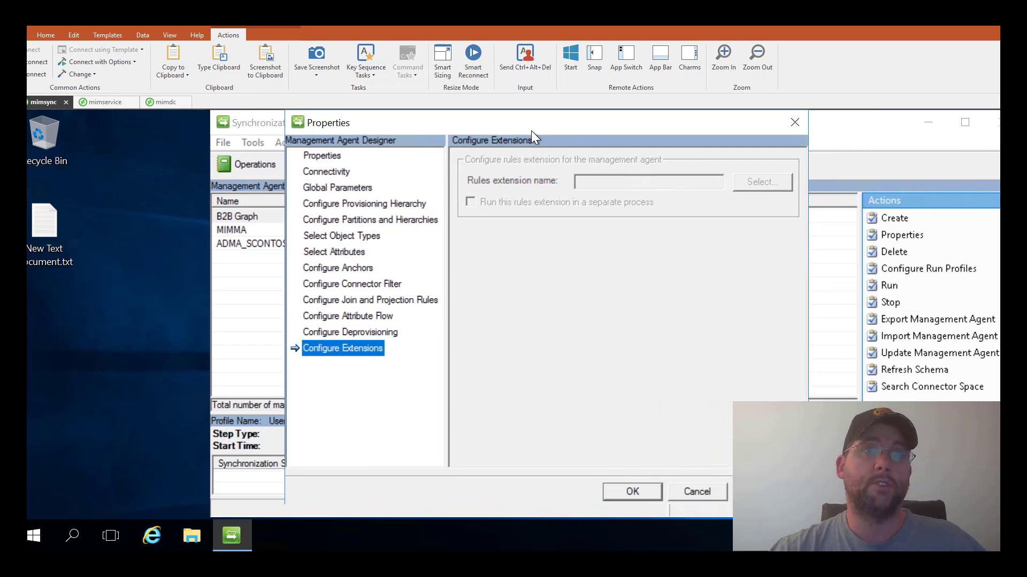
left_click(796, 122)
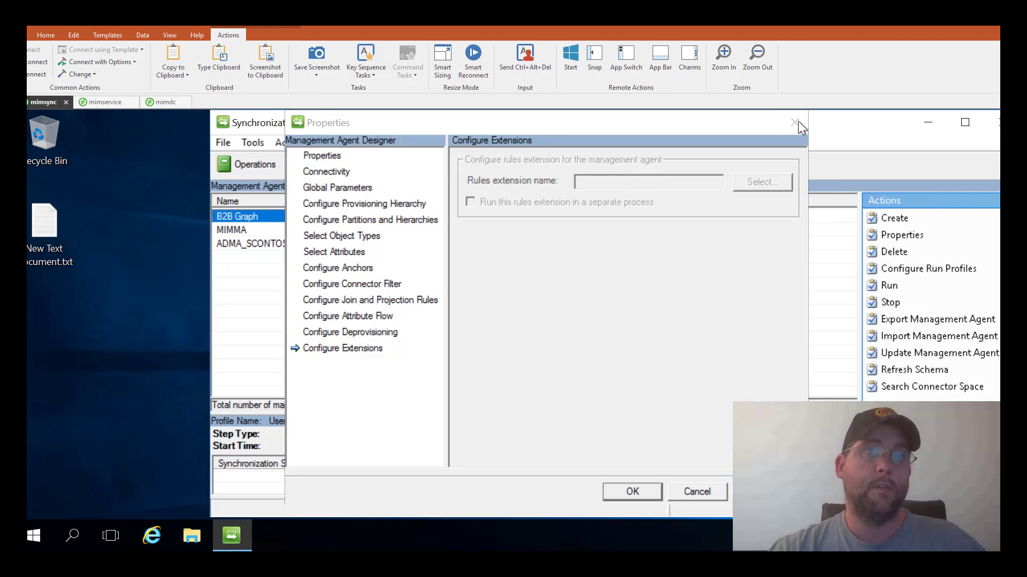
left_click(283, 232)
right_click(280, 231)
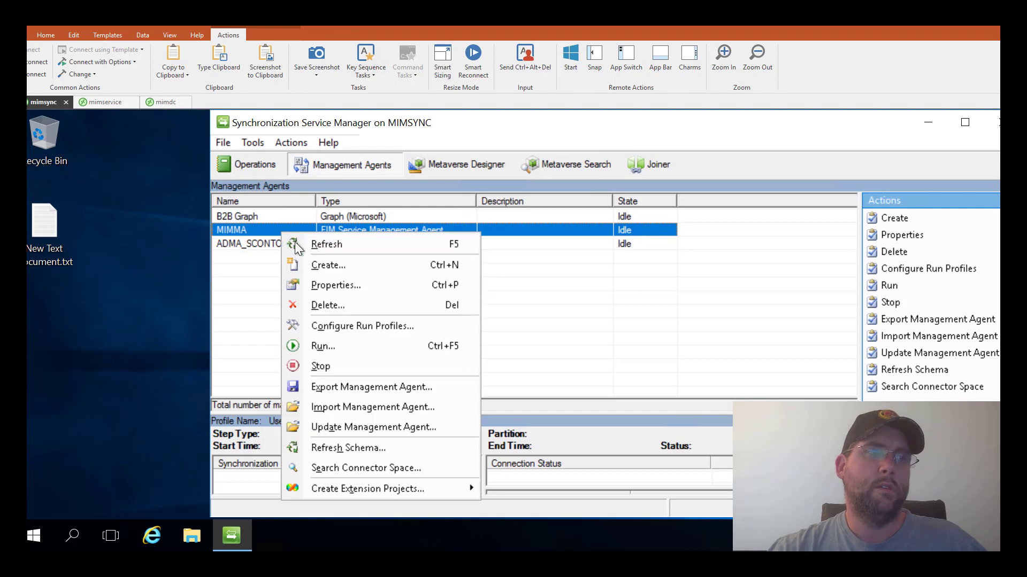
left_click(328, 287)
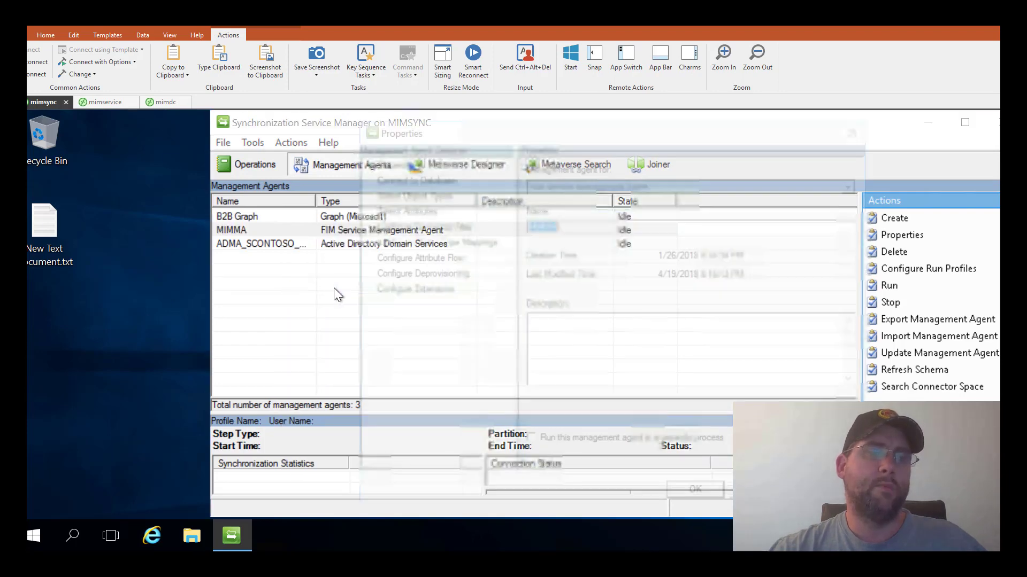
left_click(402, 208)
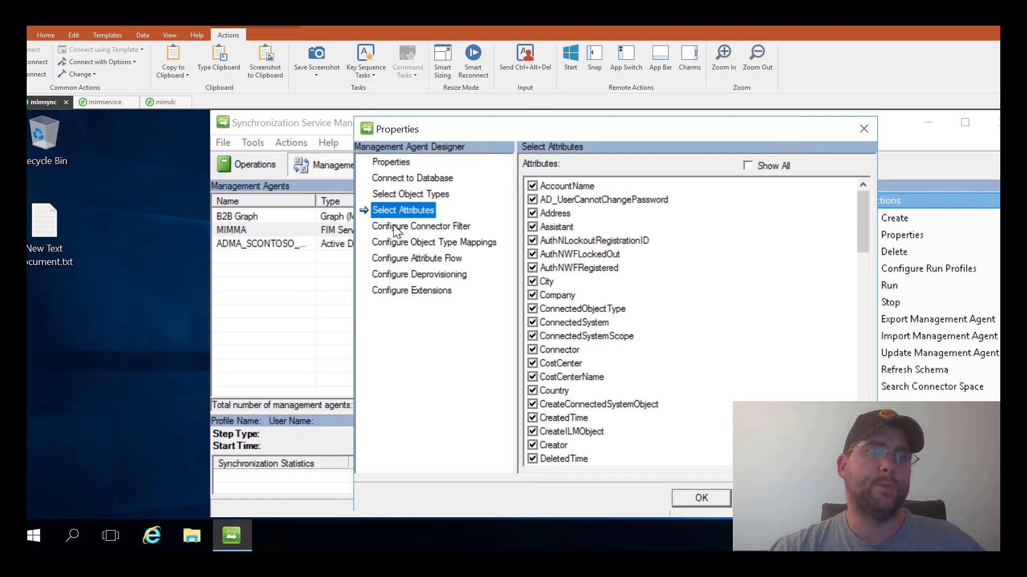
left_click(390, 246)
left_click(390, 260)
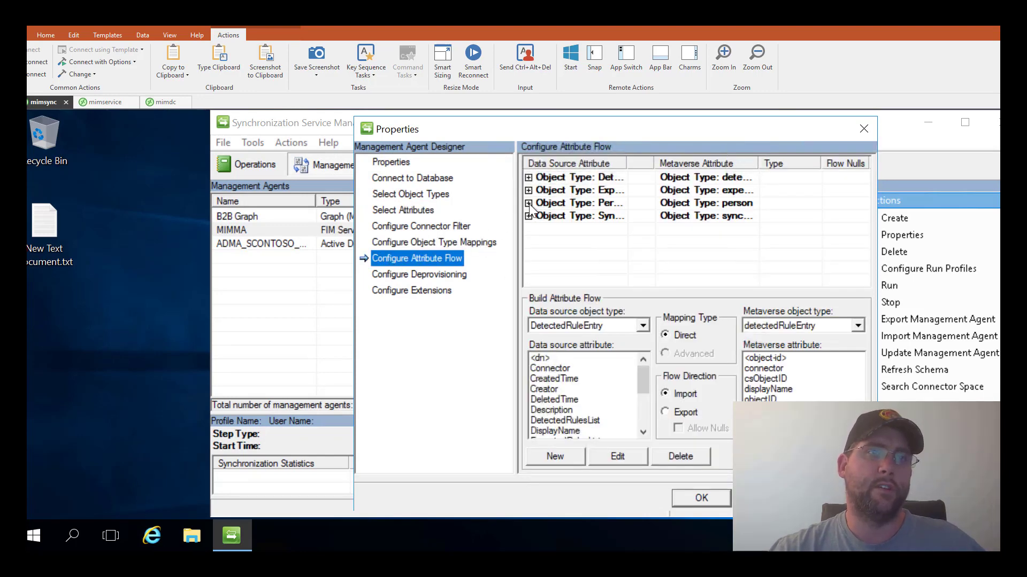
left_click(528, 204)
scroll(554, 252, "down", 2)
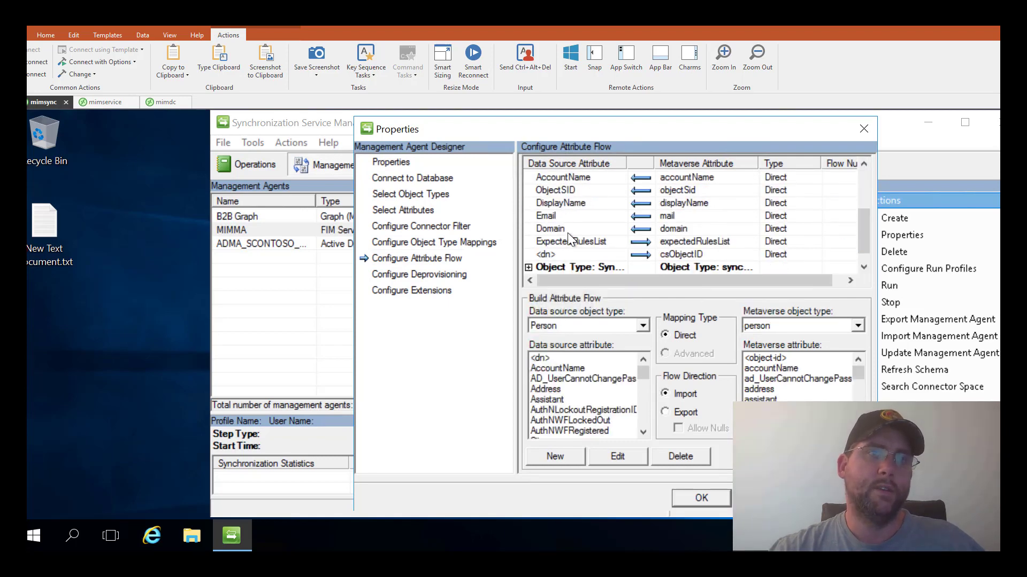
scroll(566, 233, "up", 1)
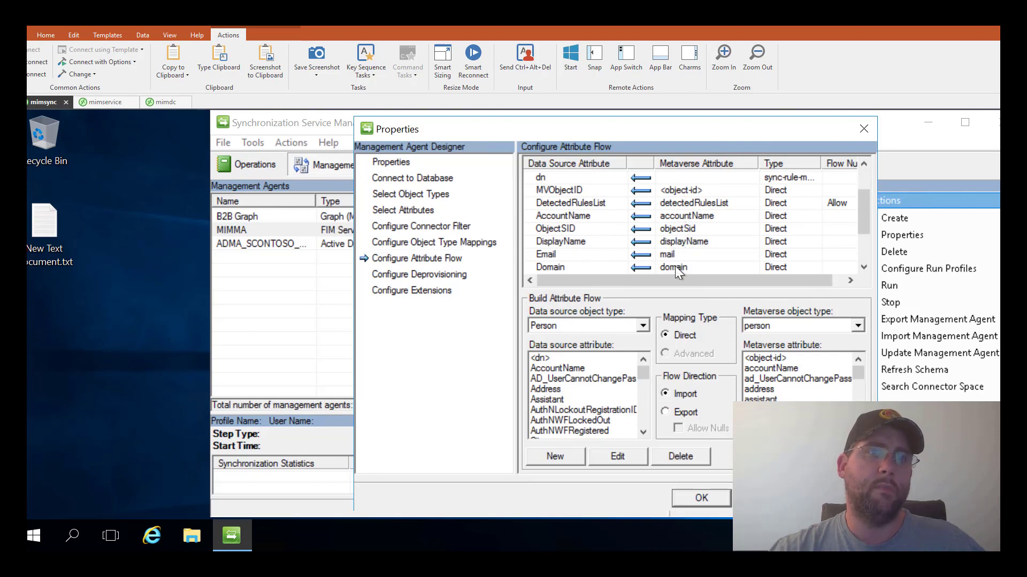
scroll(675, 264, "down", 1)
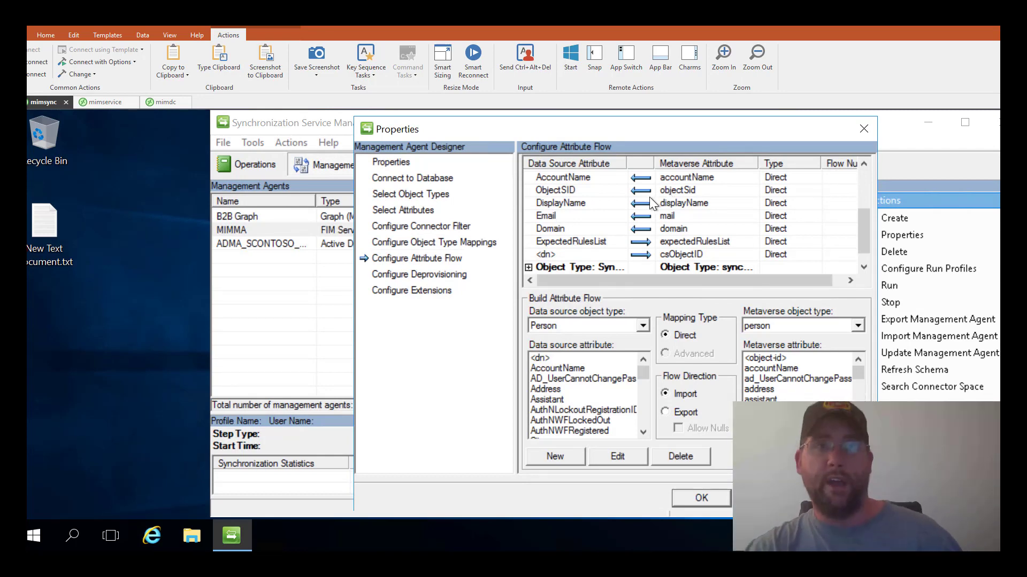
left_click(444, 275)
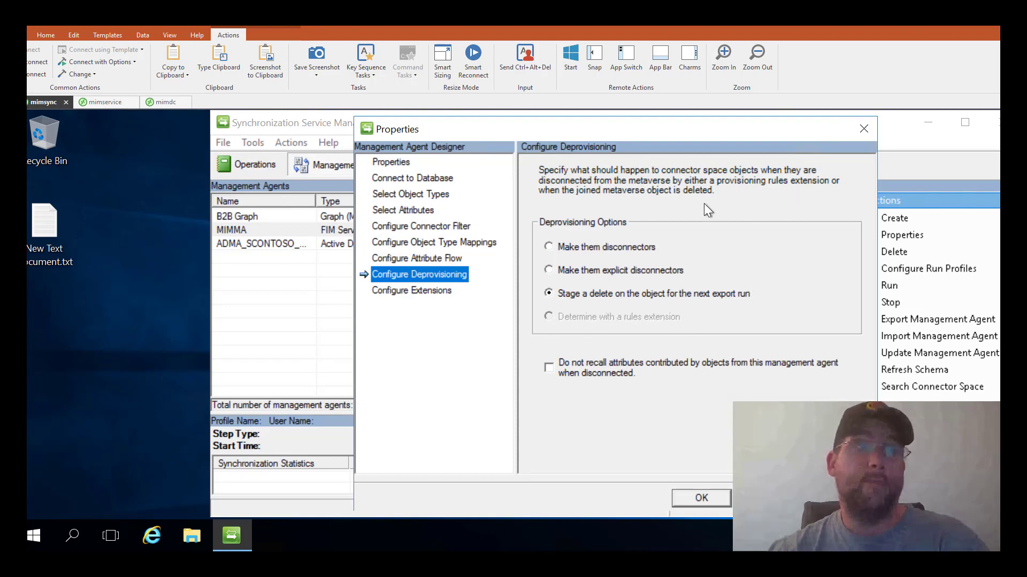
left_click(863, 128)
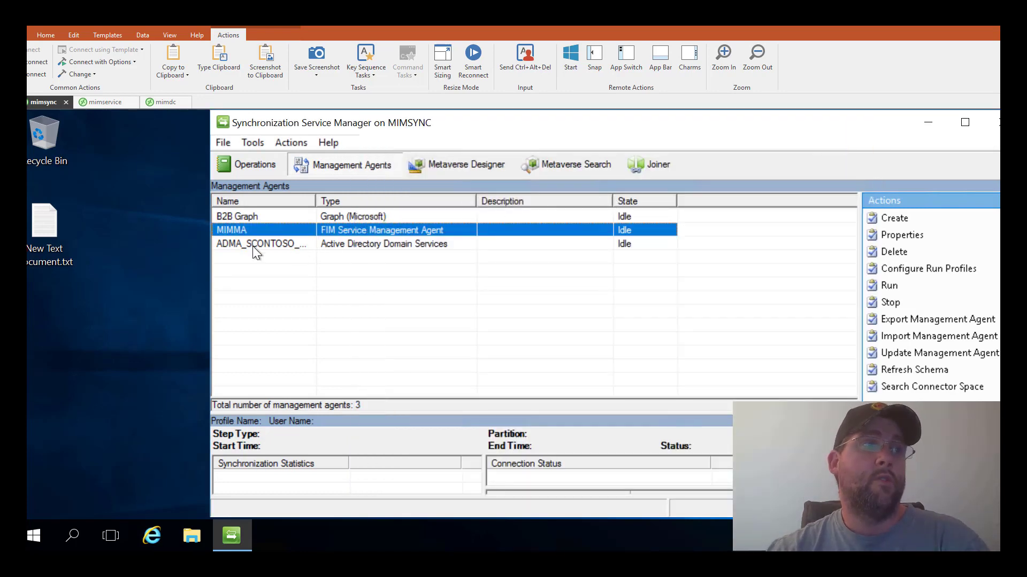
right_click(253, 247)
left_click(317, 300)
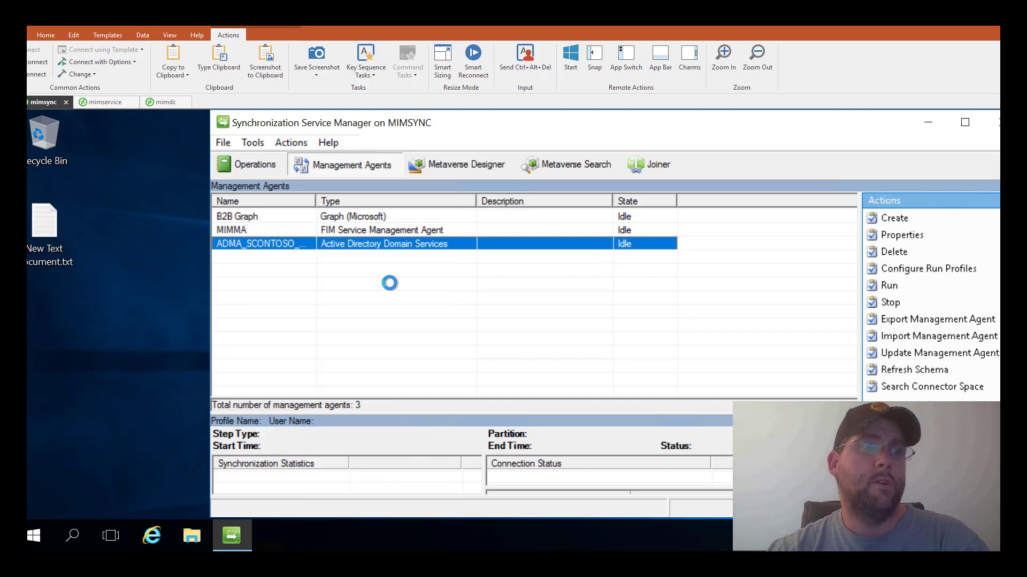
left_click(428, 175)
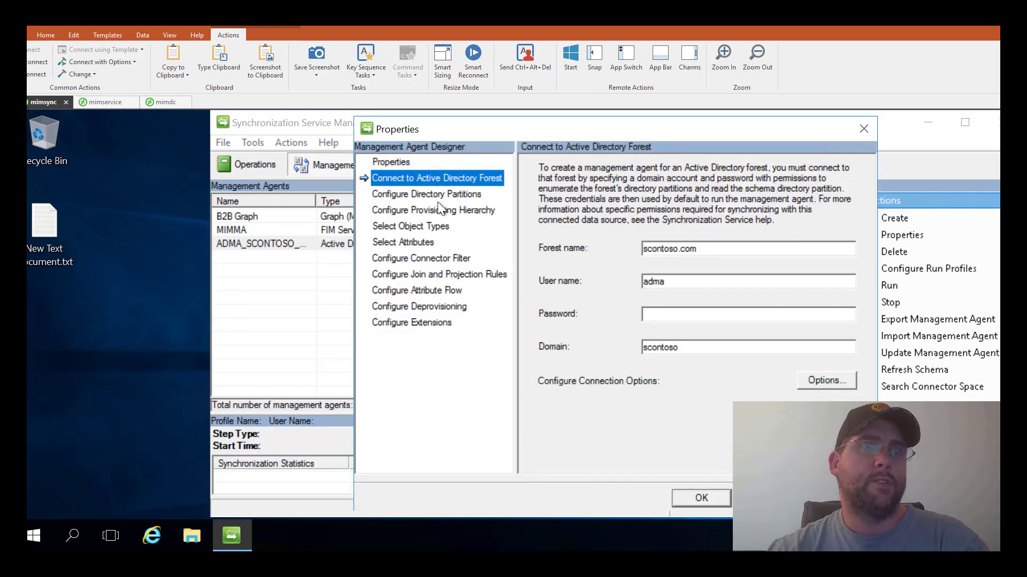
left_click(437, 204)
left_click(438, 195)
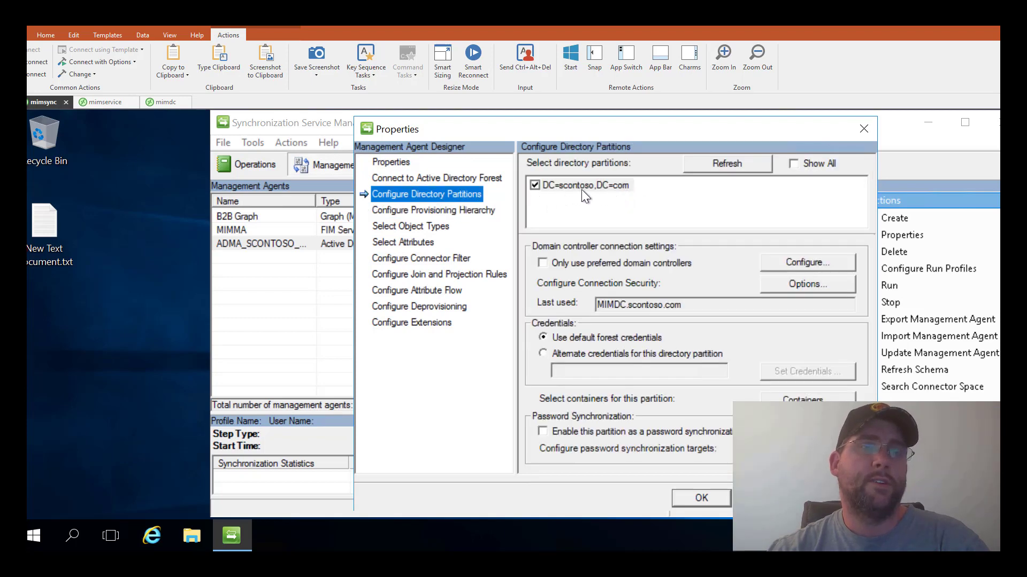
left_click(417, 212)
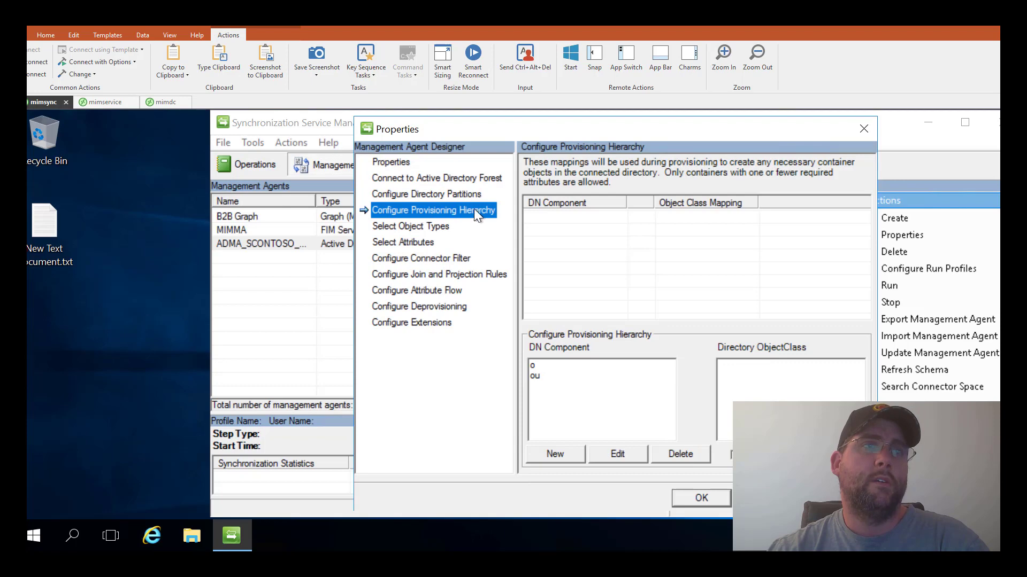
left_click(396, 225)
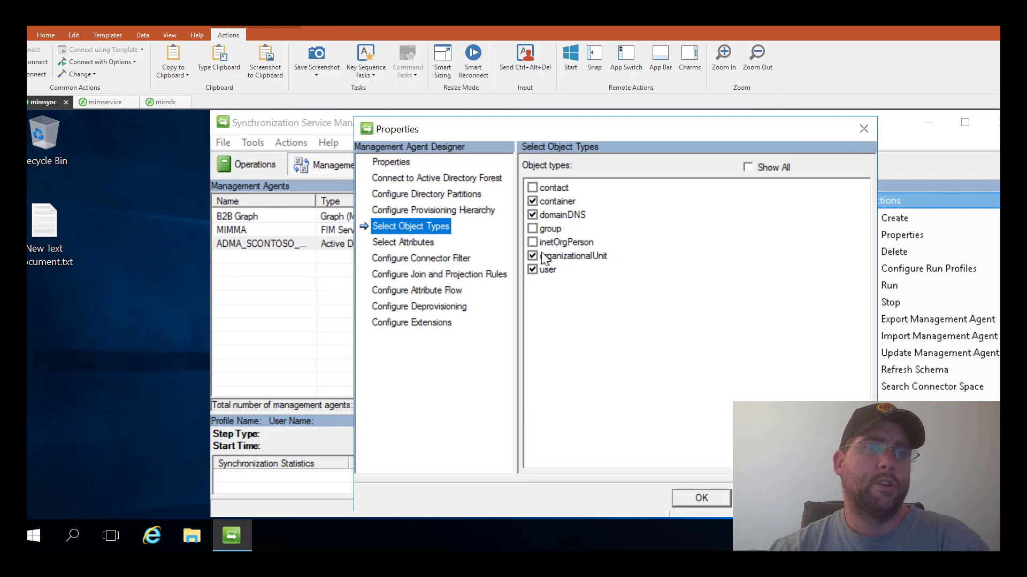
left_click(422, 241)
scroll(534, 268, "down", 7)
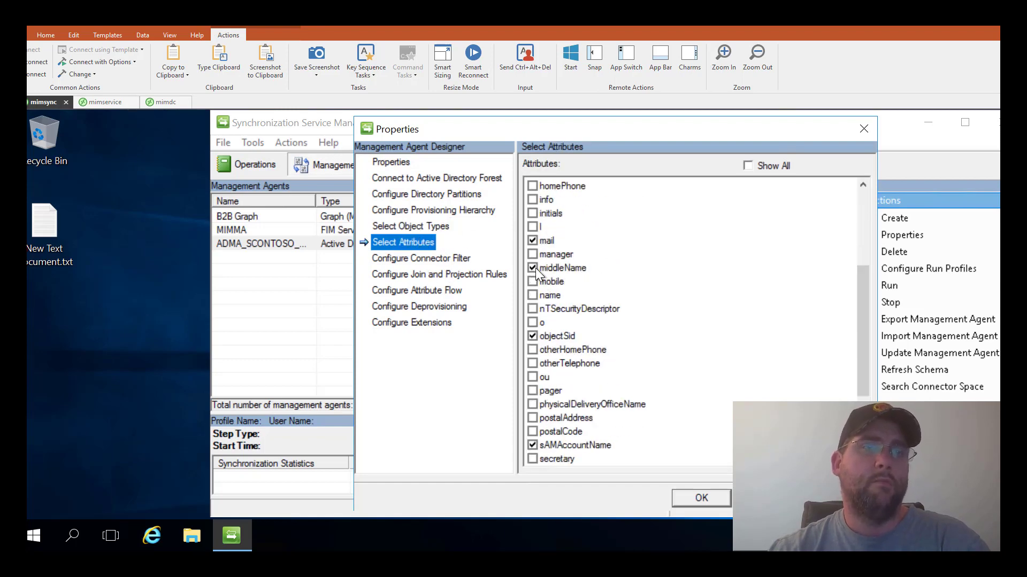
left_click(405, 258)
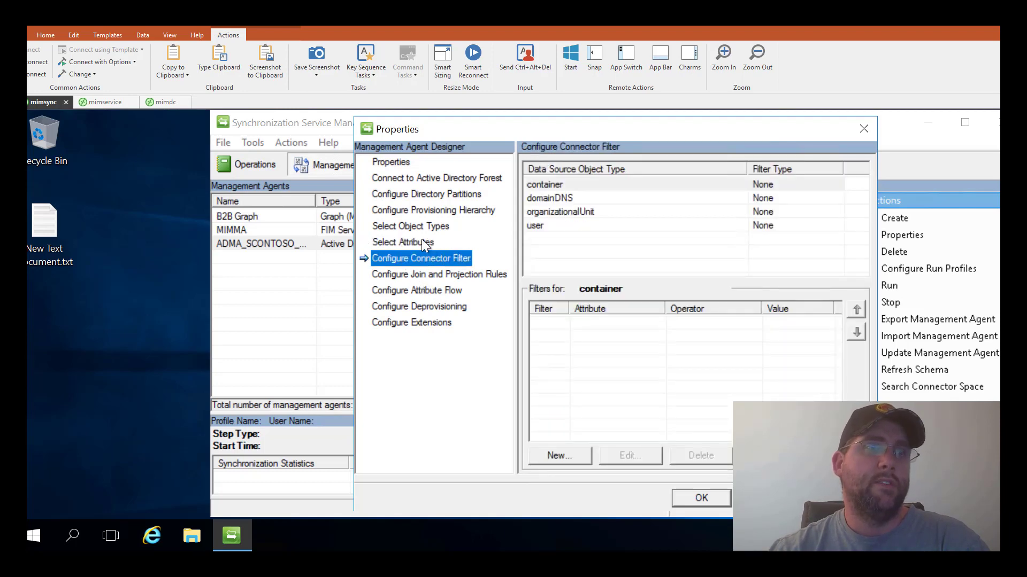
left_click(422, 242)
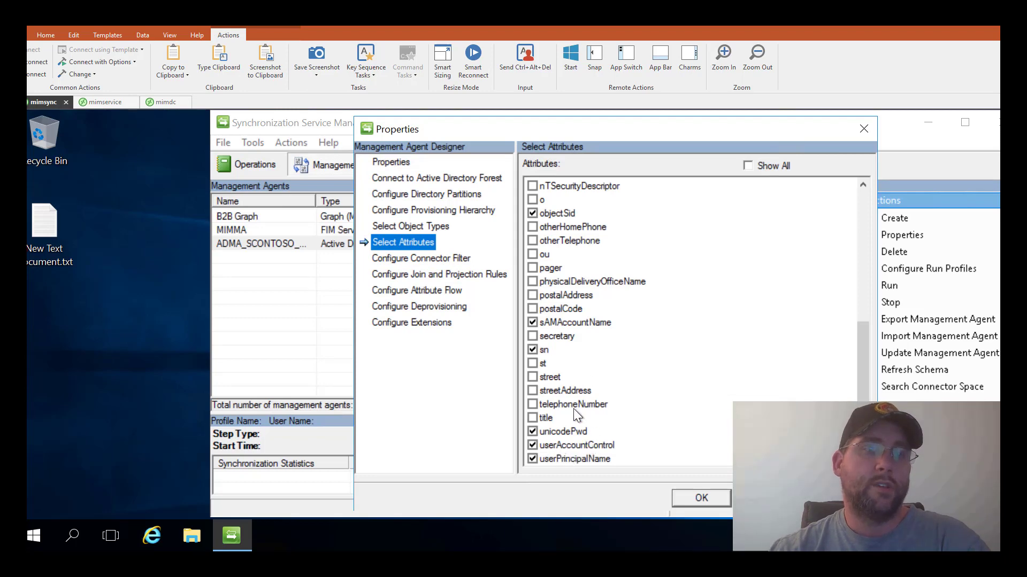
left_click(428, 259)
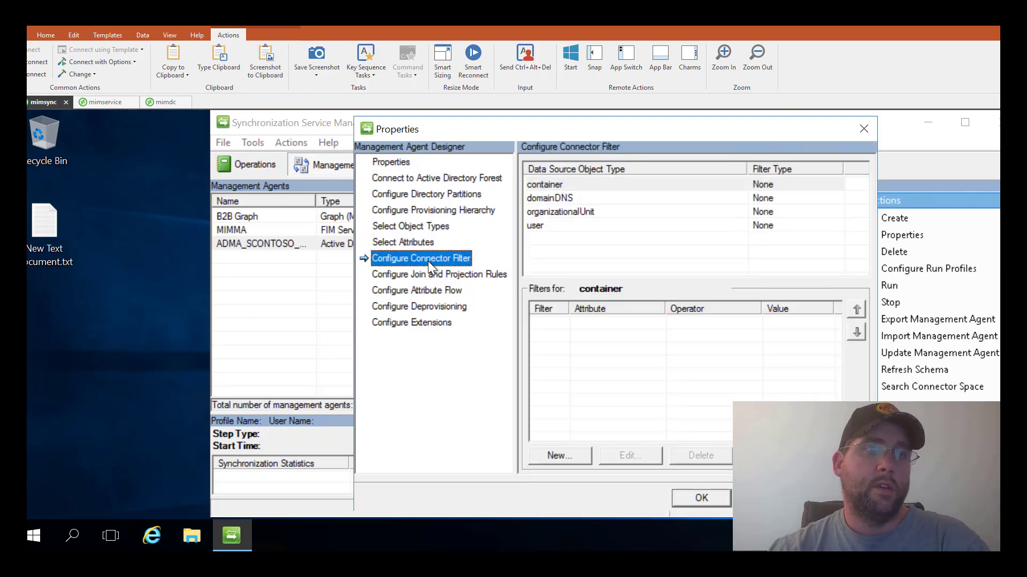
left_click(425, 274)
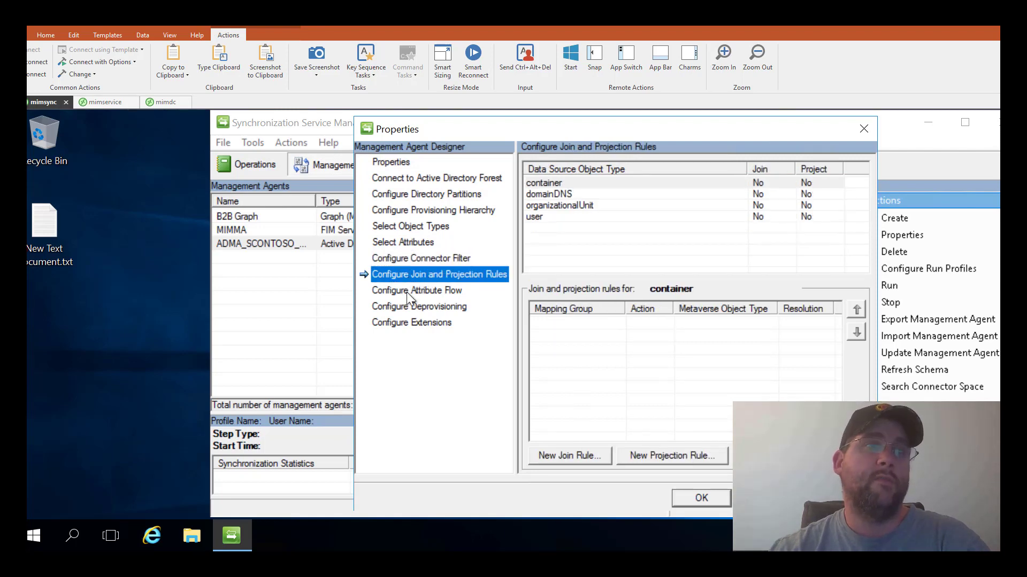
left_click(422, 290)
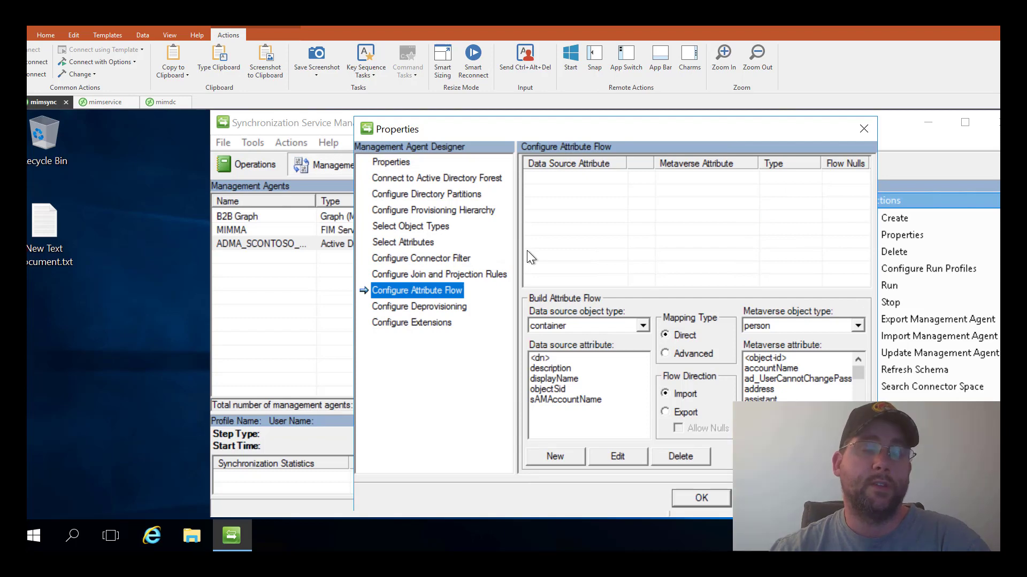
left_click(441, 306)
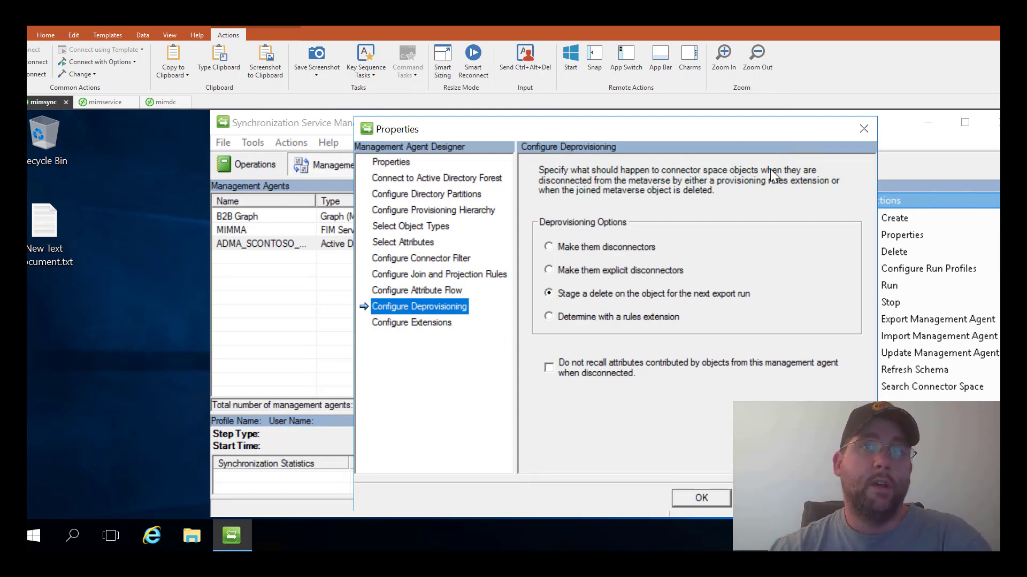
left_click(863, 128)
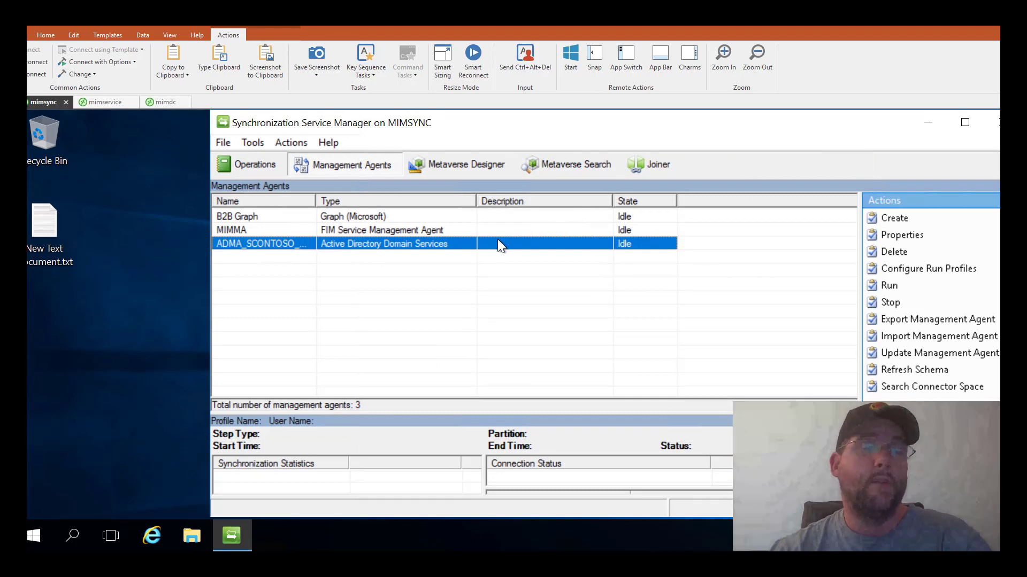
- Open the Metaverse Designer and select the person object type to show its attributes
left_click(483, 165)
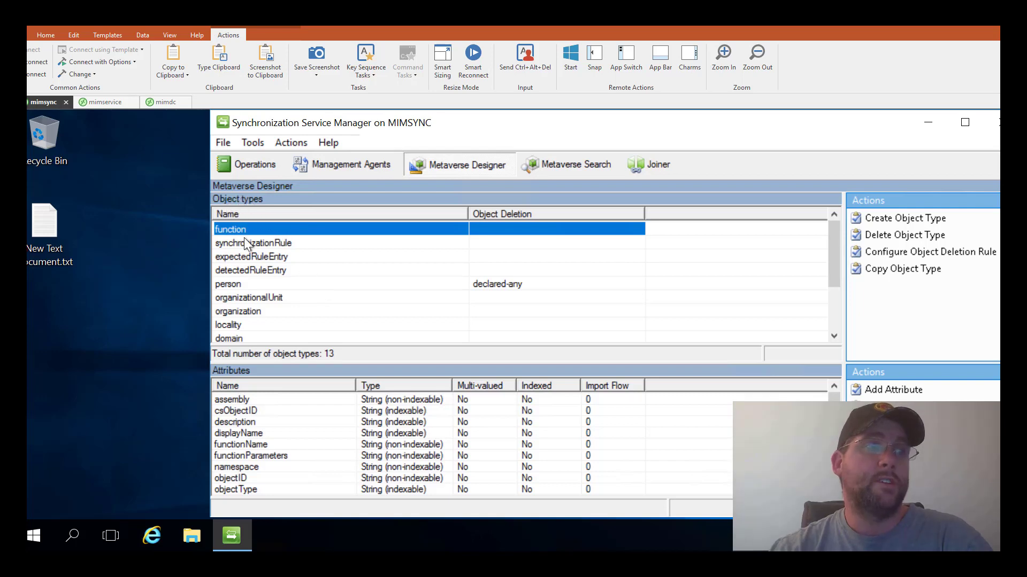
scroll(247, 271, "down", 1)
scroll(252, 305, "down", 1)
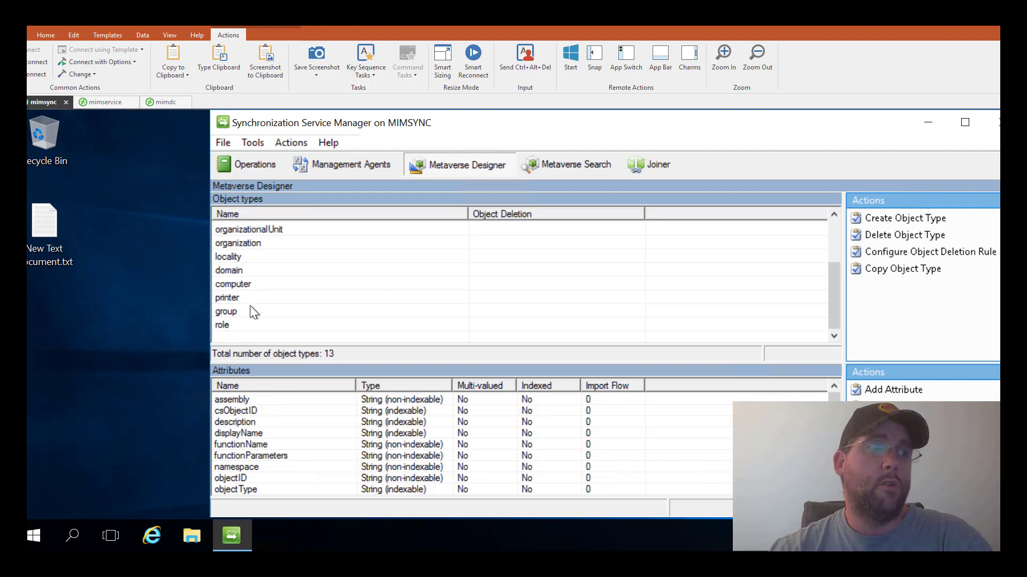
scroll(248, 315, "up", 1)
left_click(245, 256)
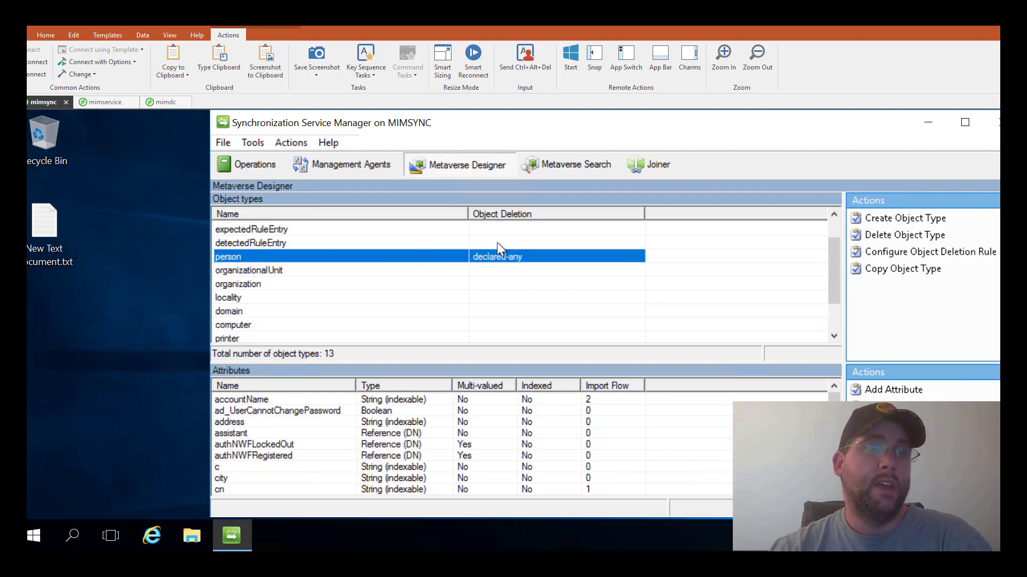
- Check person's deletion rule, triggered by B2B Graph, then switch to the mimservice MIM Portal
left_click(894, 252)
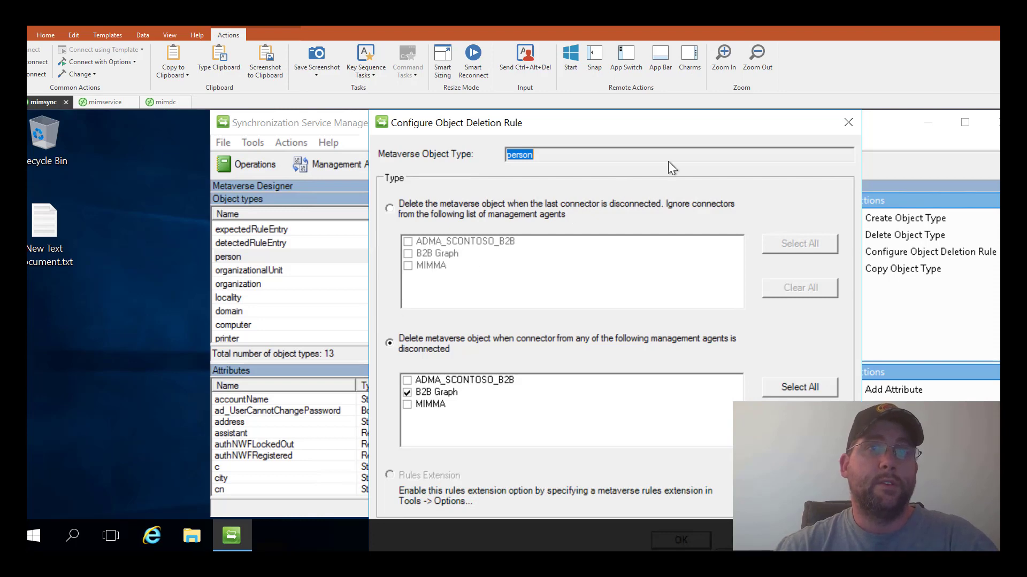
left_click(857, 122)
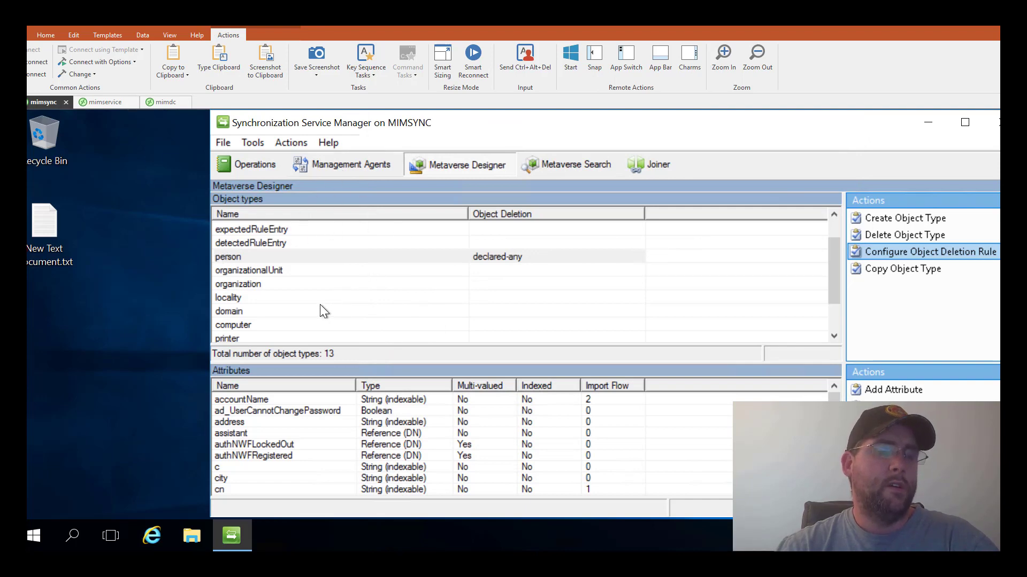
left_click(101, 102)
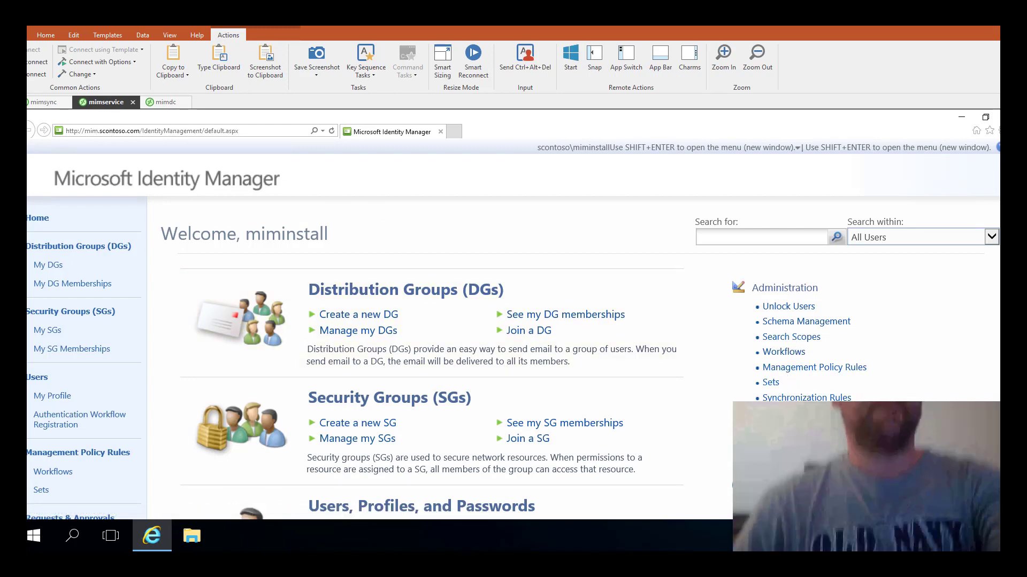
- List the three synchronization rules and open IN - B2B Guest, fed by B2B Graph
left_click(780, 398)
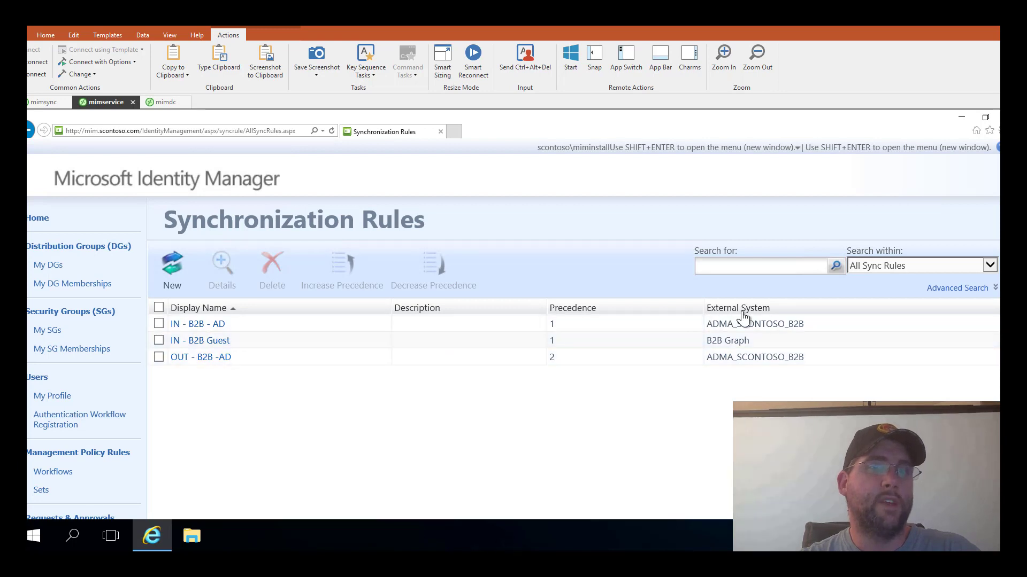
left_click_drag(752, 338, 708, 343)
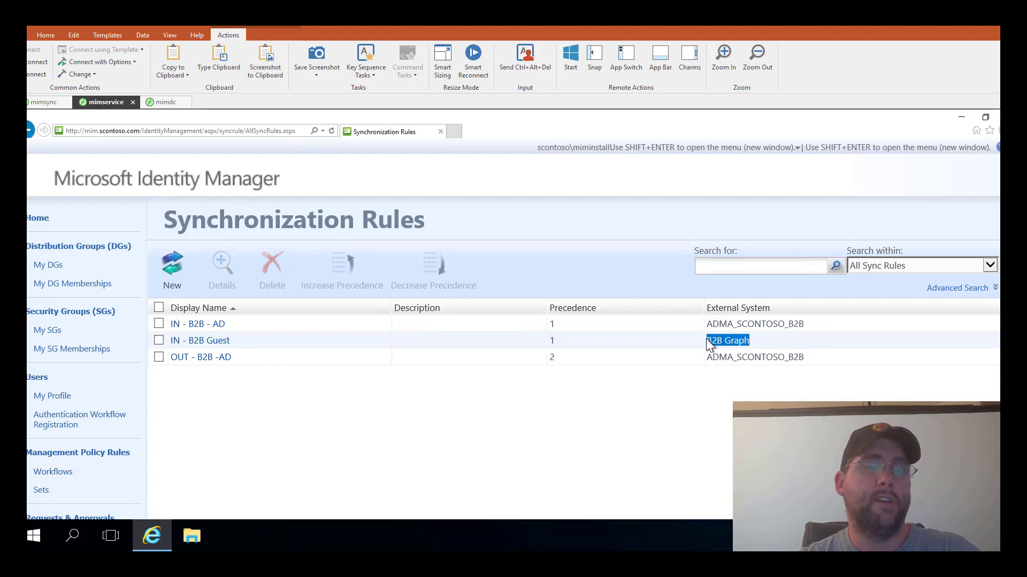
left_click(221, 343)
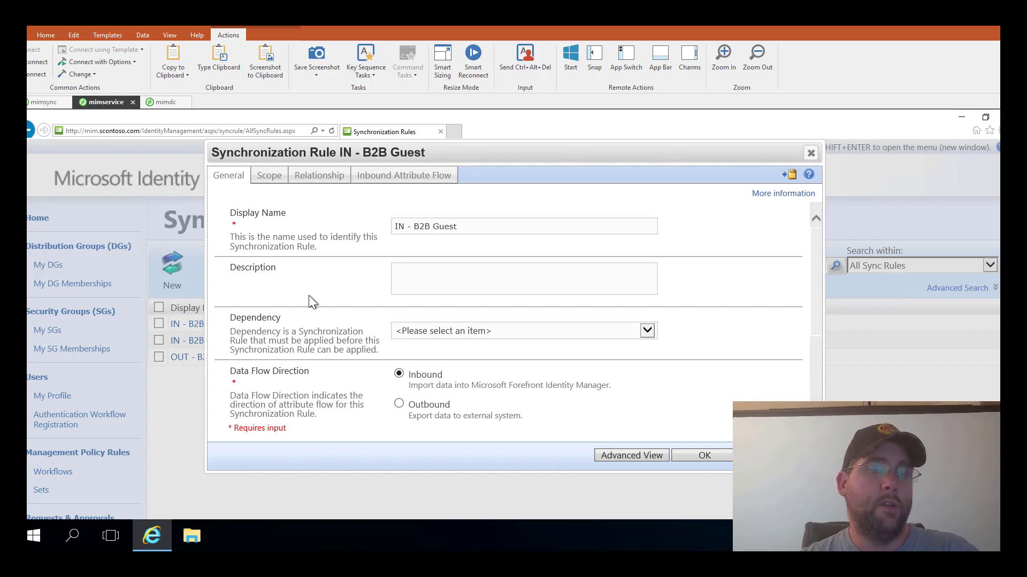
- Review the IN - B2B Guest rule's General settings, showing an inbound rule
scroll(411, 236, "down", 2)
scroll(435, 315, "down", 3)
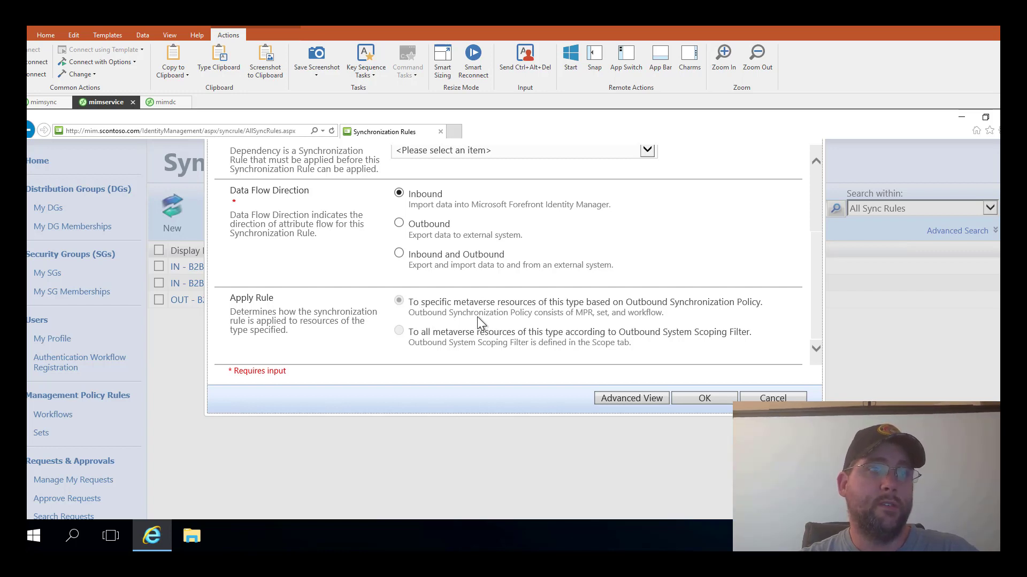
scroll(478, 315, "up", 1)
scroll(428, 325, "down", 1)
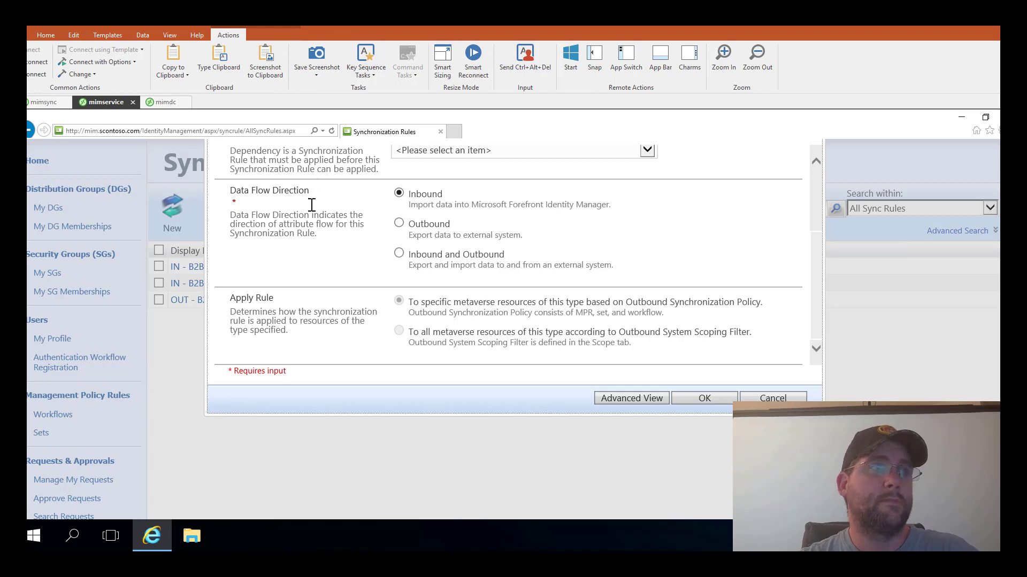
scroll(311, 179, "up", 6)
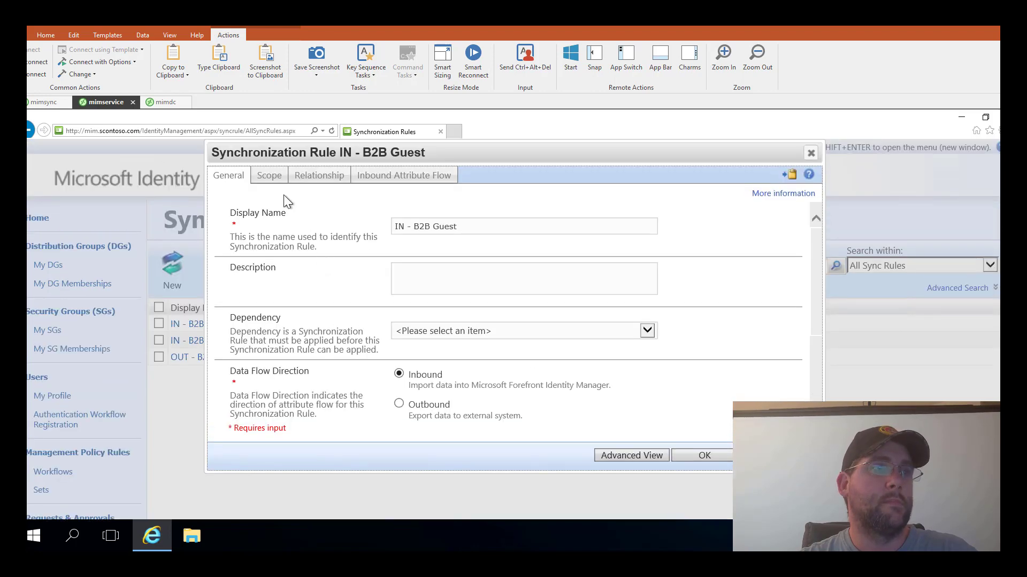
- Inspect the Scope: person from B2B Graph user, with an empty scoping filter
left_click(267, 176)
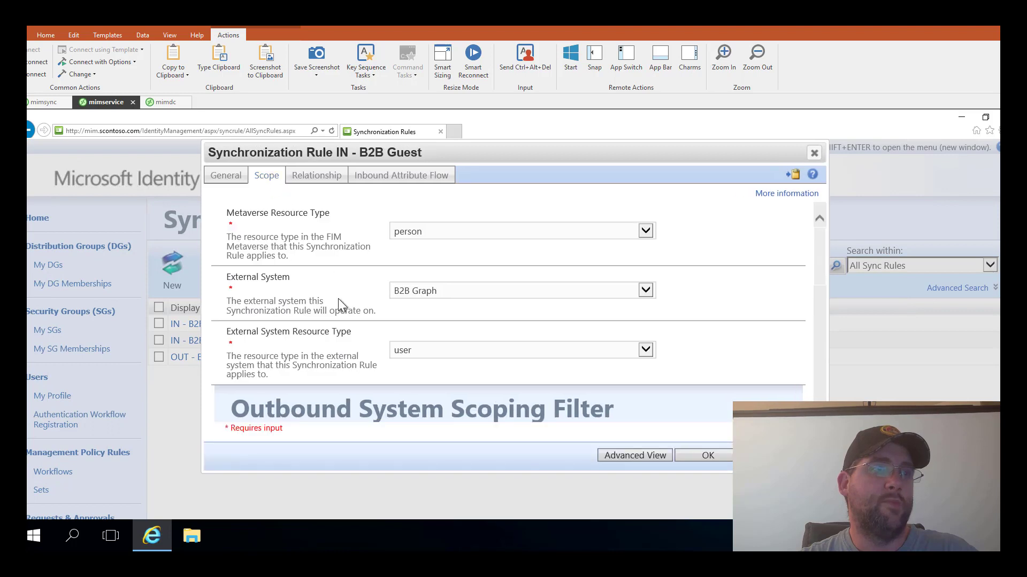
scroll(406, 306, "down", 5)
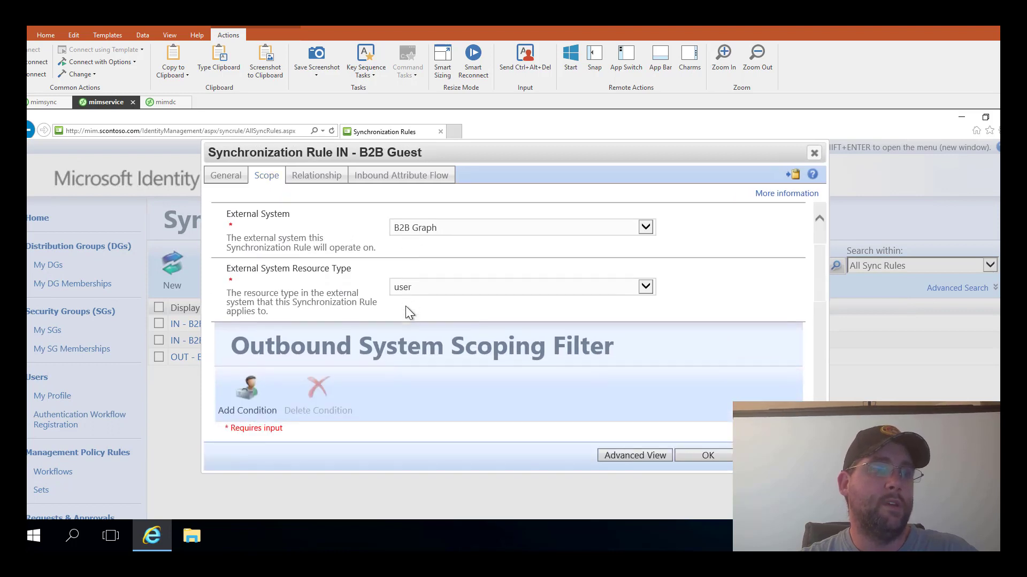
scroll(405, 313, "down", 1)
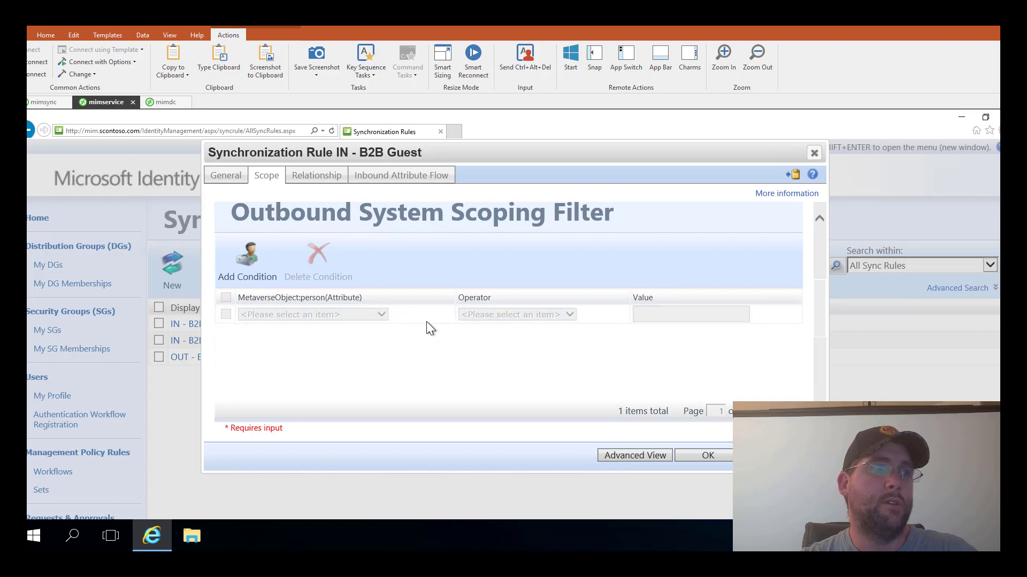
left_click_drag(486, 149, 411, 151)
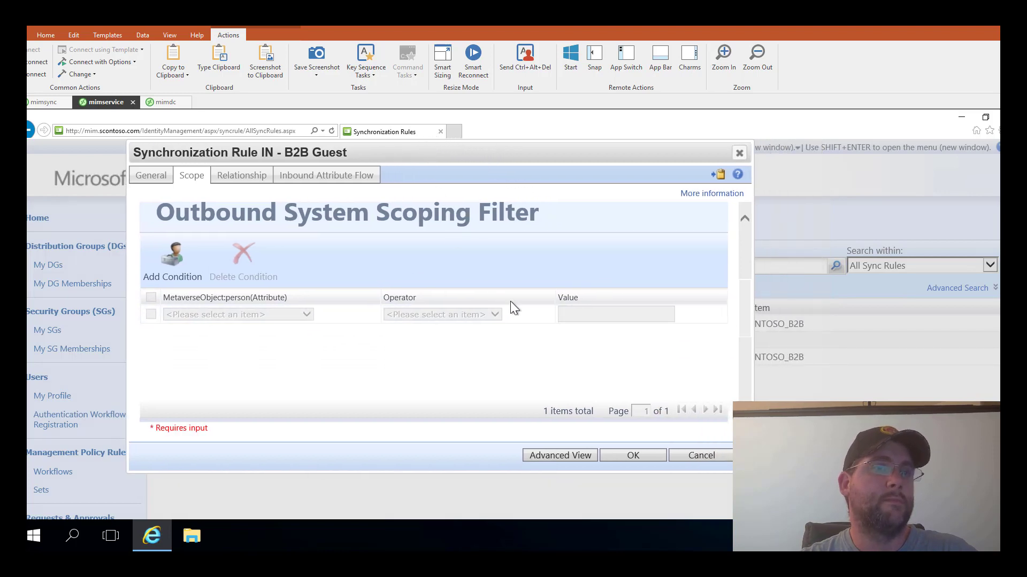
- Review the uid = id relationship criteria and the inbound attribute flows
left_click(230, 179)
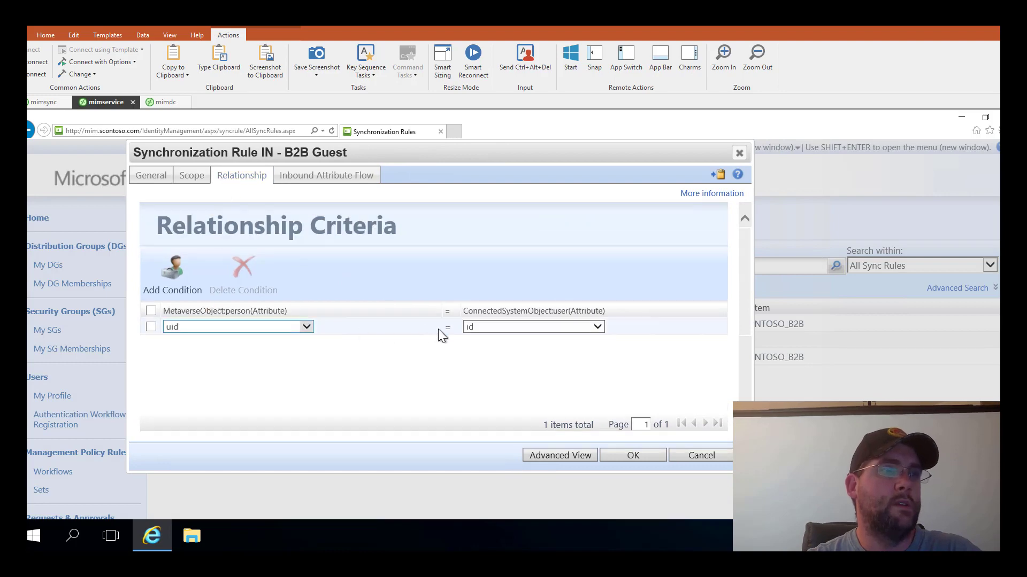
left_click(331, 177)
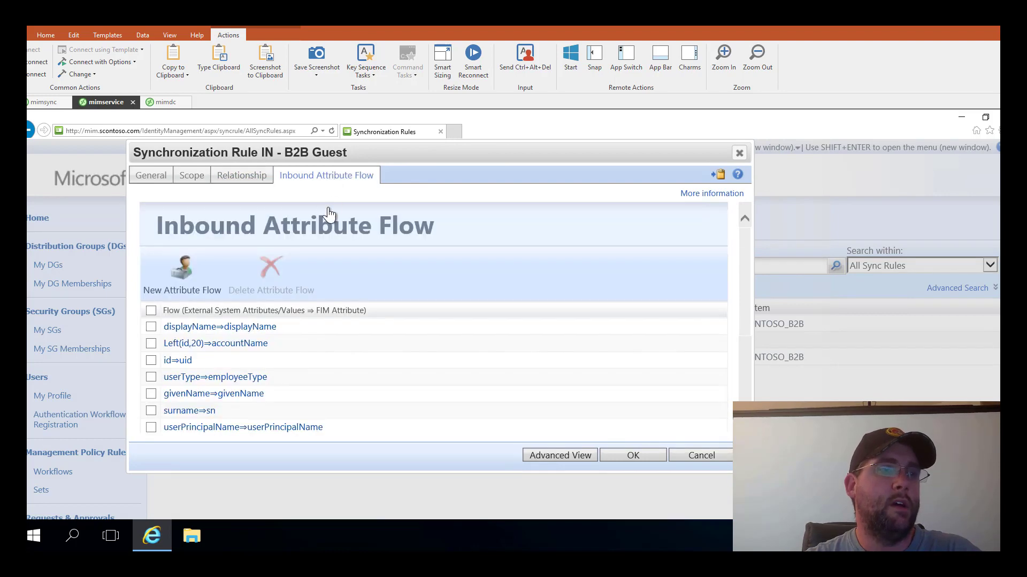
scroll(225, 346, "down", 1)
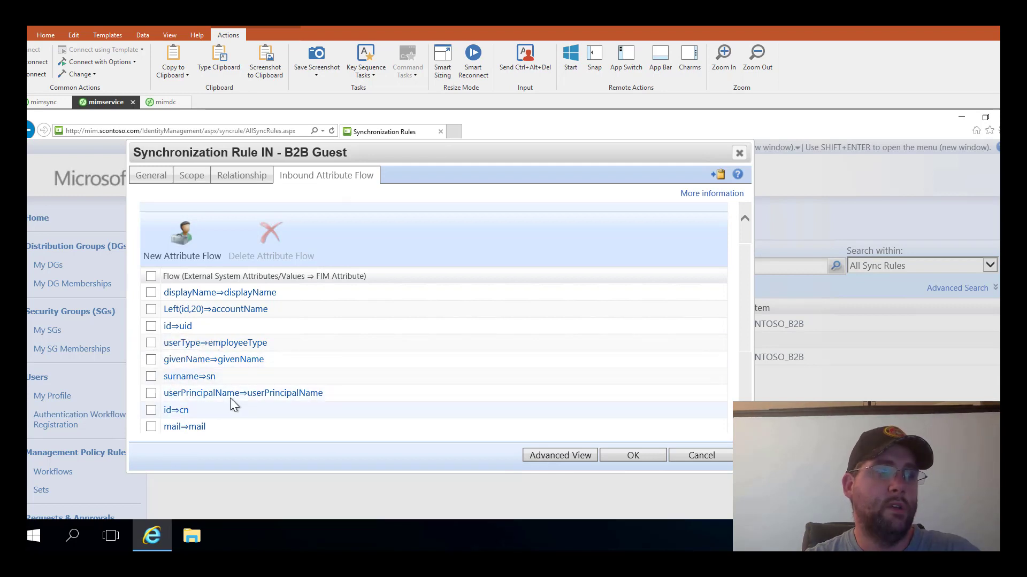
scroll(229, 396, "down", 3)
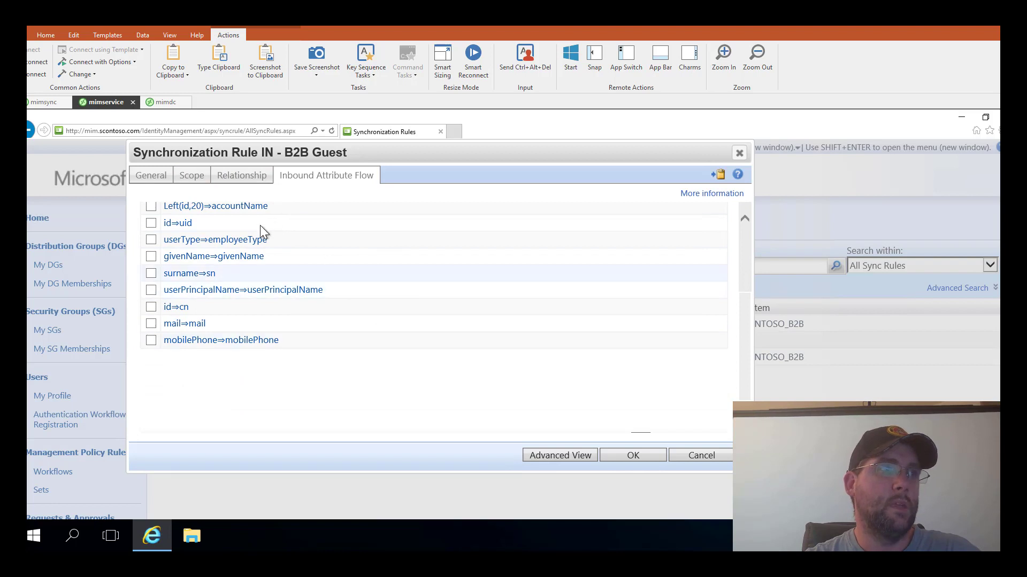
- Recheck the General and Scope settings, then cancel the rule without changes
left_click(152, 179)
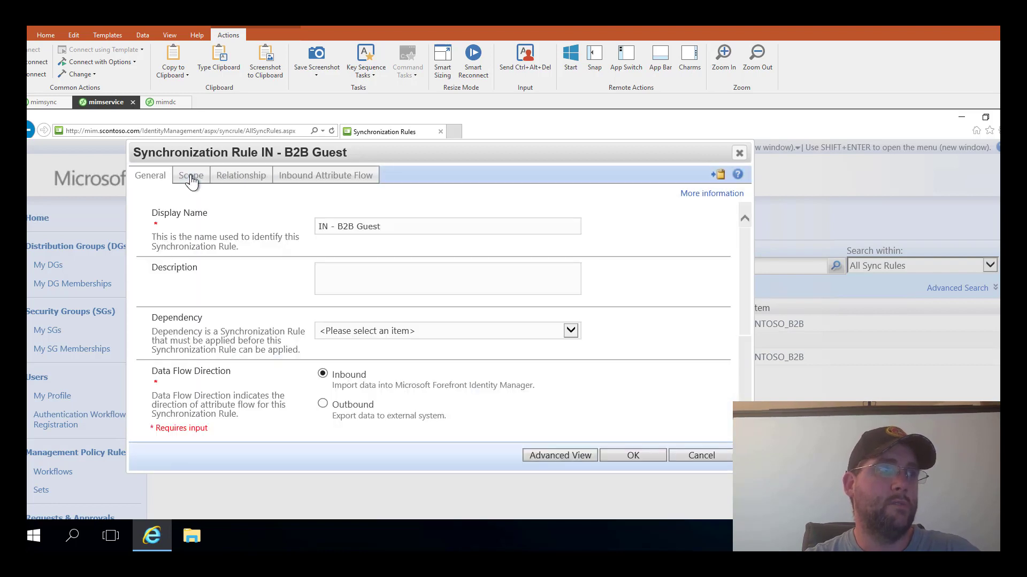
left_click(190, 176)
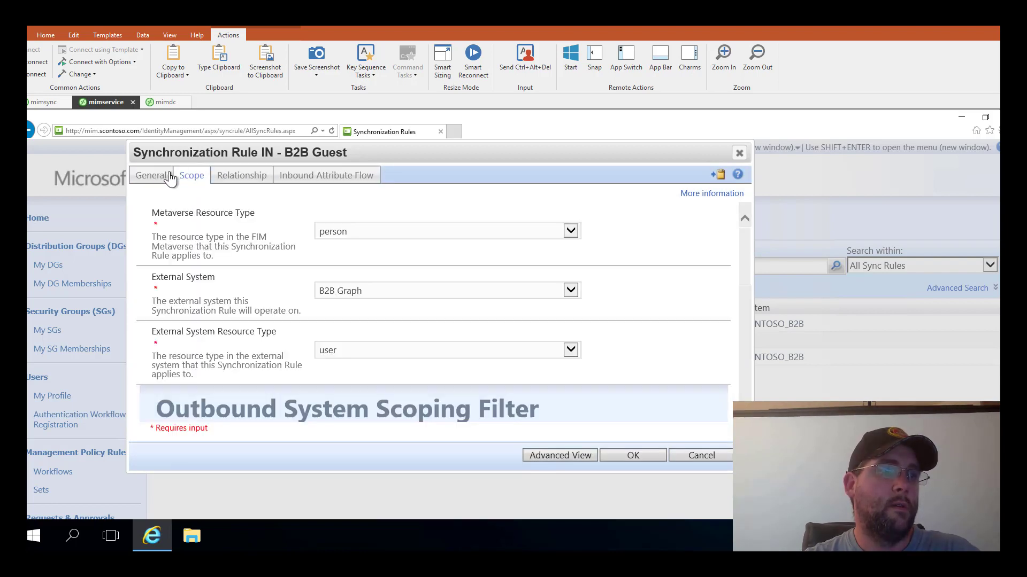
left_click(143, 176)
scroll(310, 327, "down", 8)
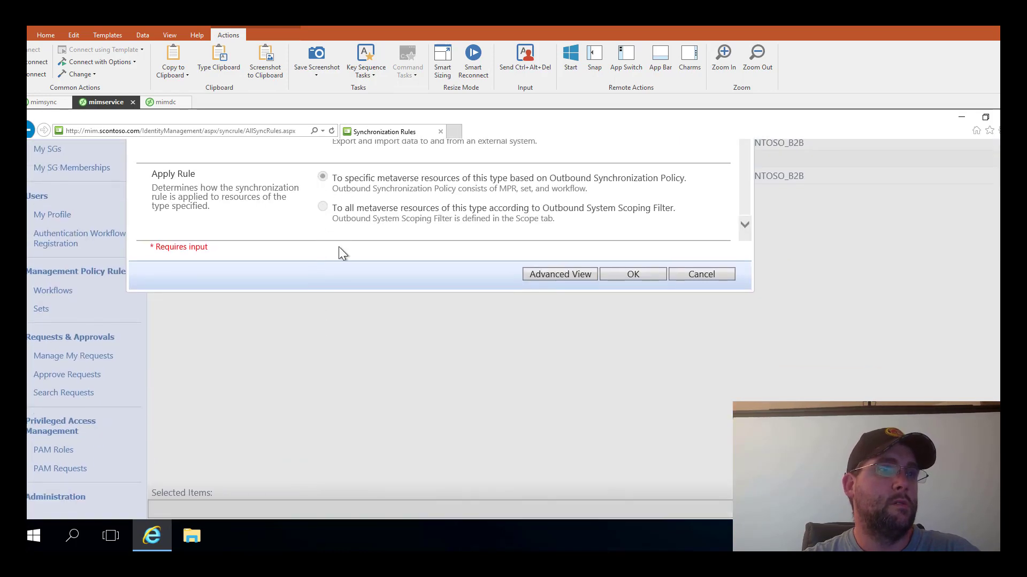
scroll(353, 267, "up", 6)
left_click(698, 389)
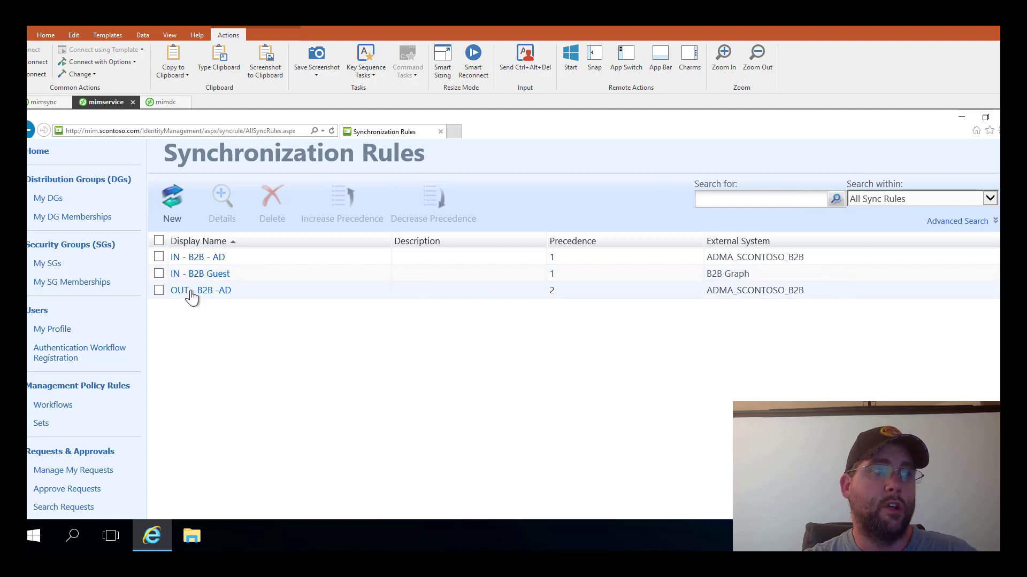
- Open the OUT - B2B -AD rule and review its General settings and Apply Rule option
left_click(219, 291)
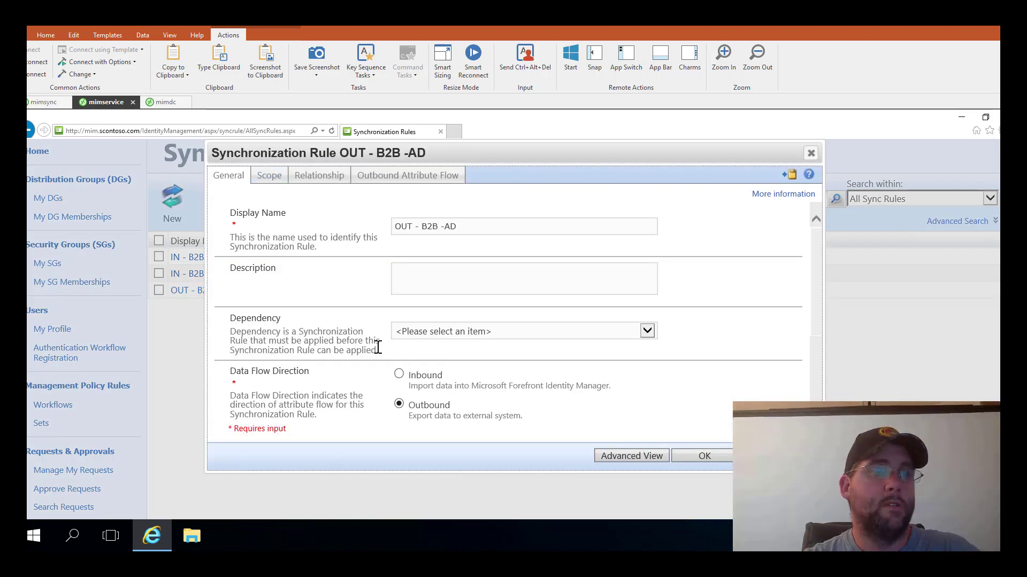
scroll(376, 346, "down", 1)
scroll(379, 347, "down", 3)
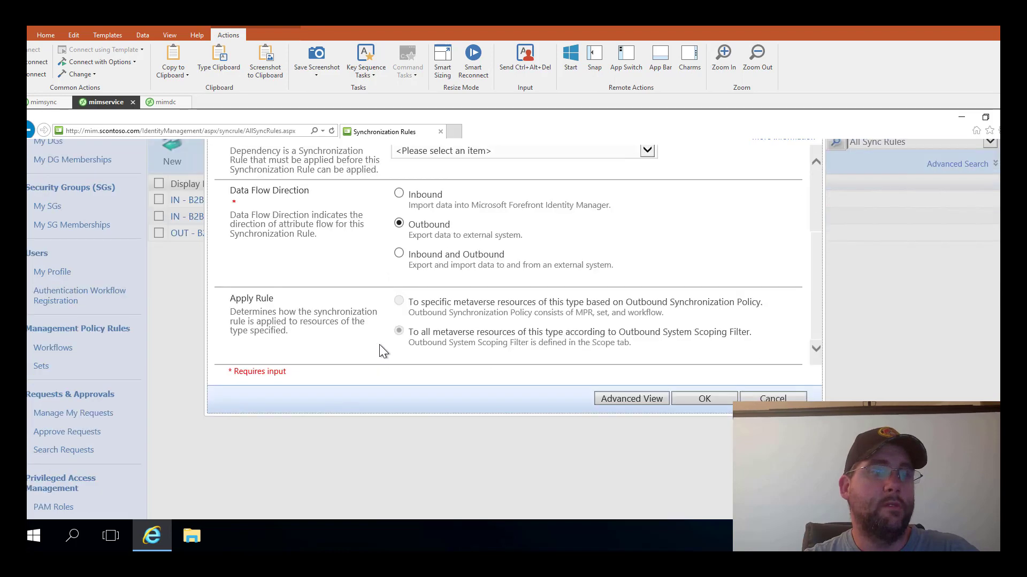
left_click_drag(429, 333, 698, 328)
scroll(670, 326, "down", 1)
scroll(602, 313, "up", 3)
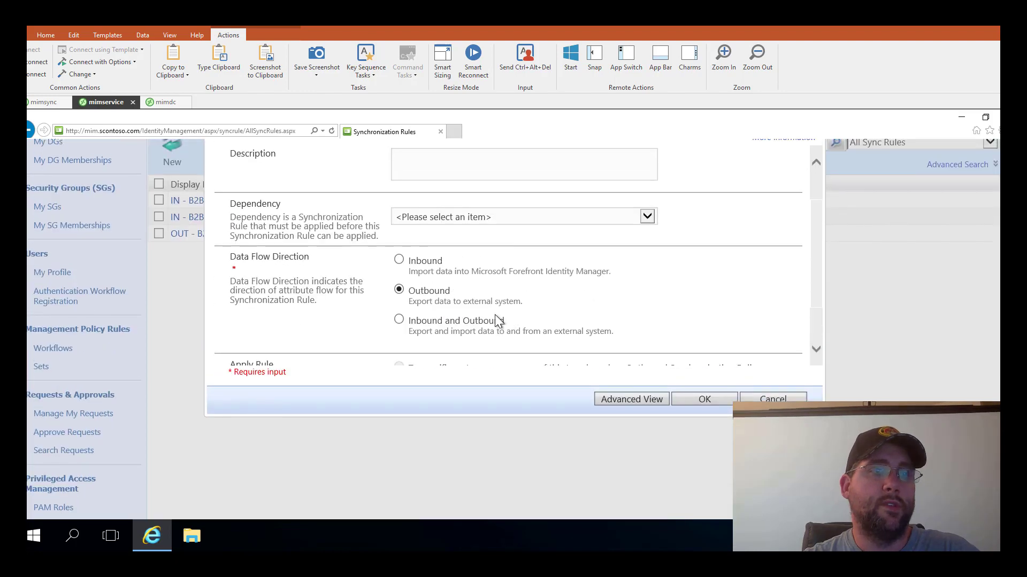
scroll(495, 315, "down", 1)
scroll(495, 314, "up", 3)
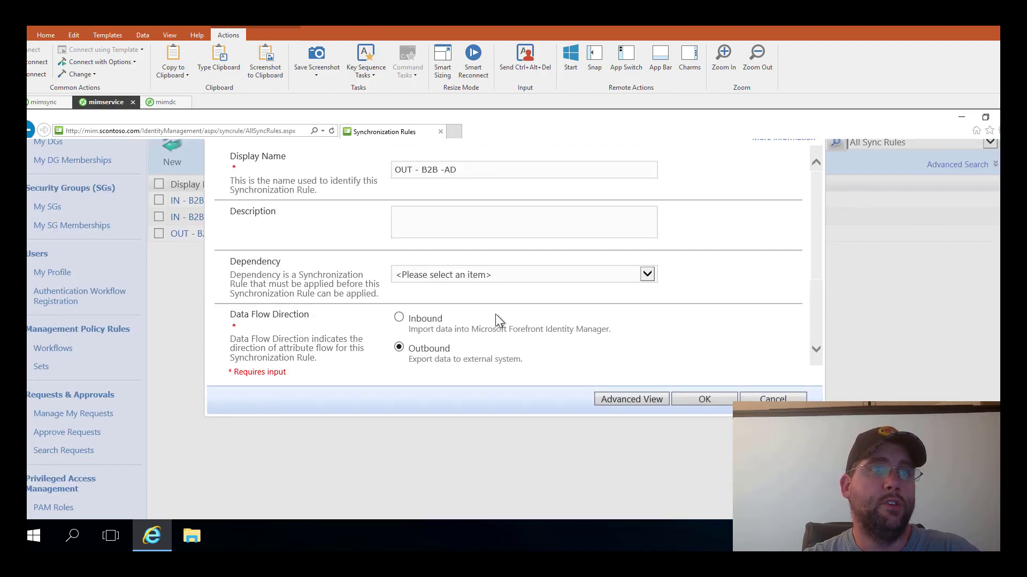
scroll(496, 313, "down", 2)
scroll(495, 315, "down", 1)
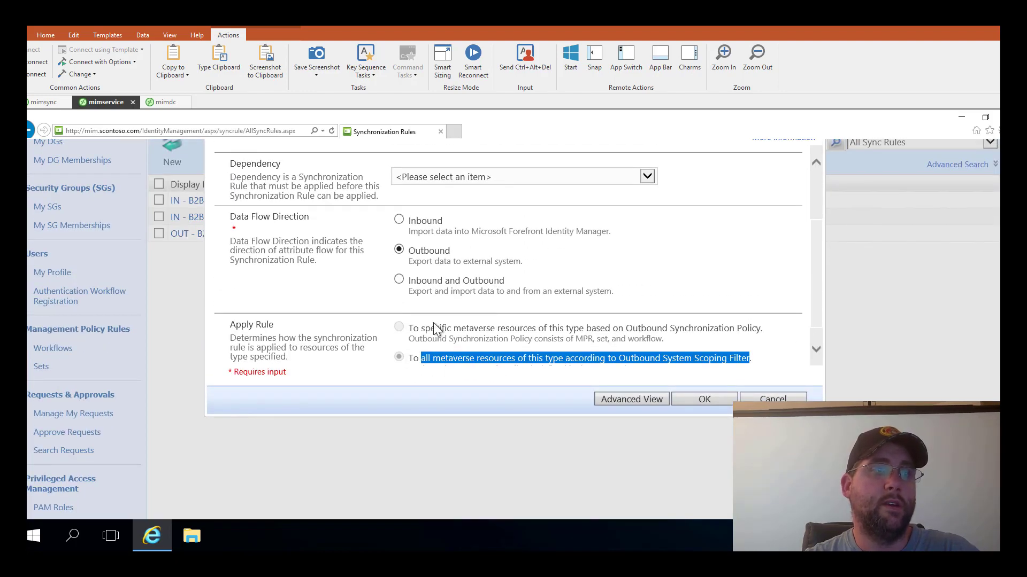
scroll(367, 294, "up", 2)
scroll(309, 224, "up", 3)
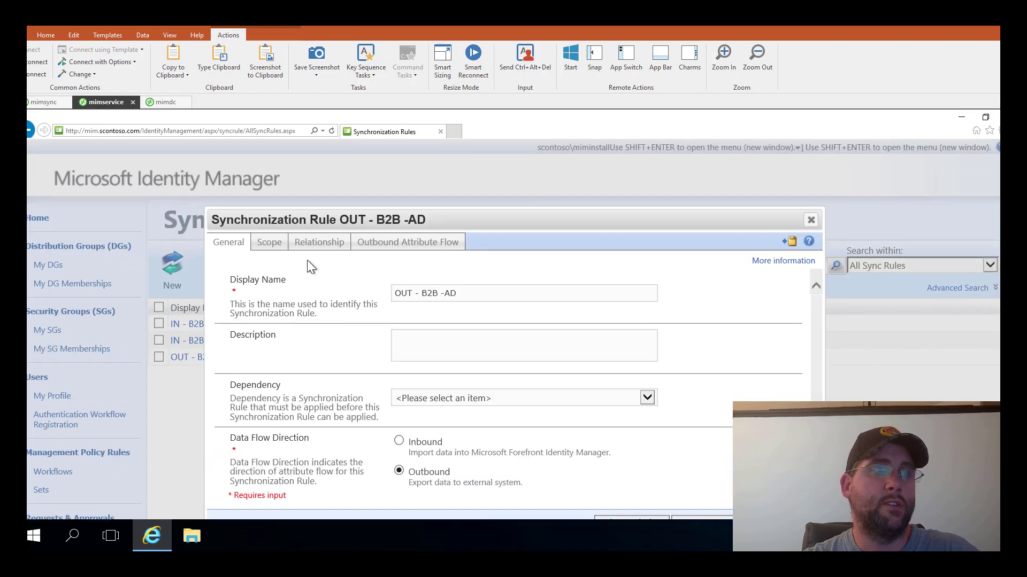
- Check its employeeType equal Guest scoping filter and the empty relationship criteria
left_click(264, 246)
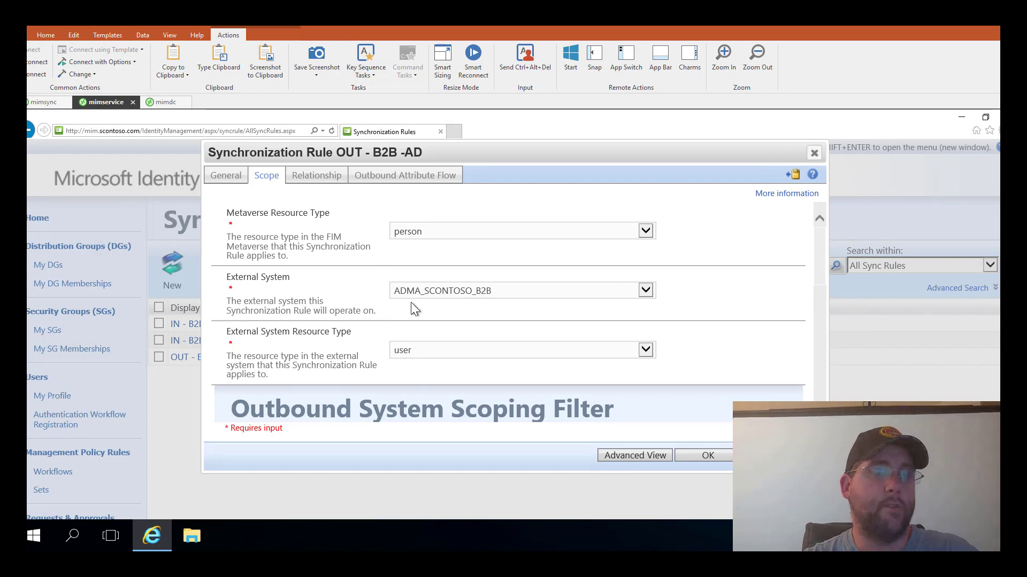
scroll(350, 307, "down", 1)
scroll(404, 316, "down", 4)
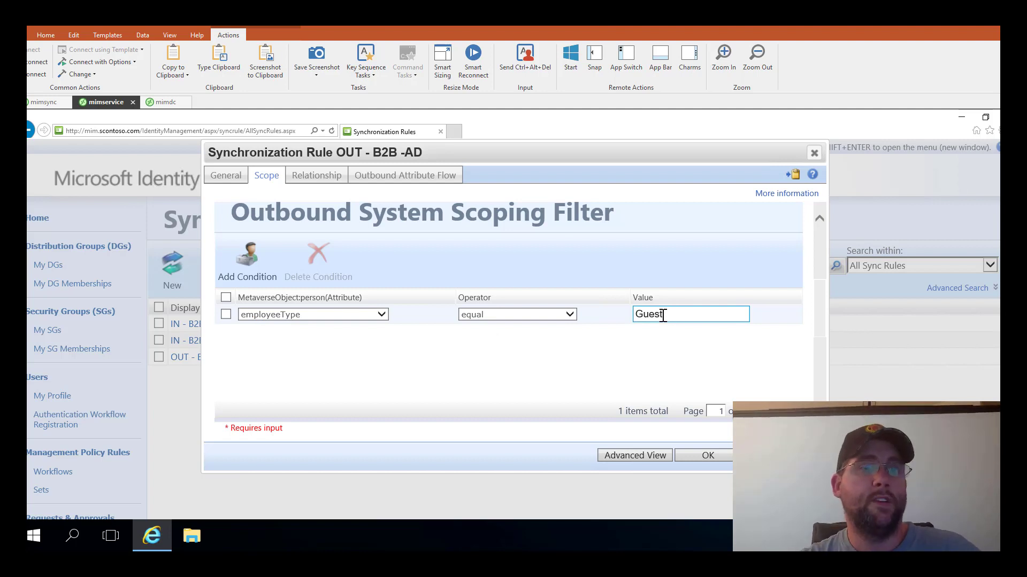
left_click(312, 178)
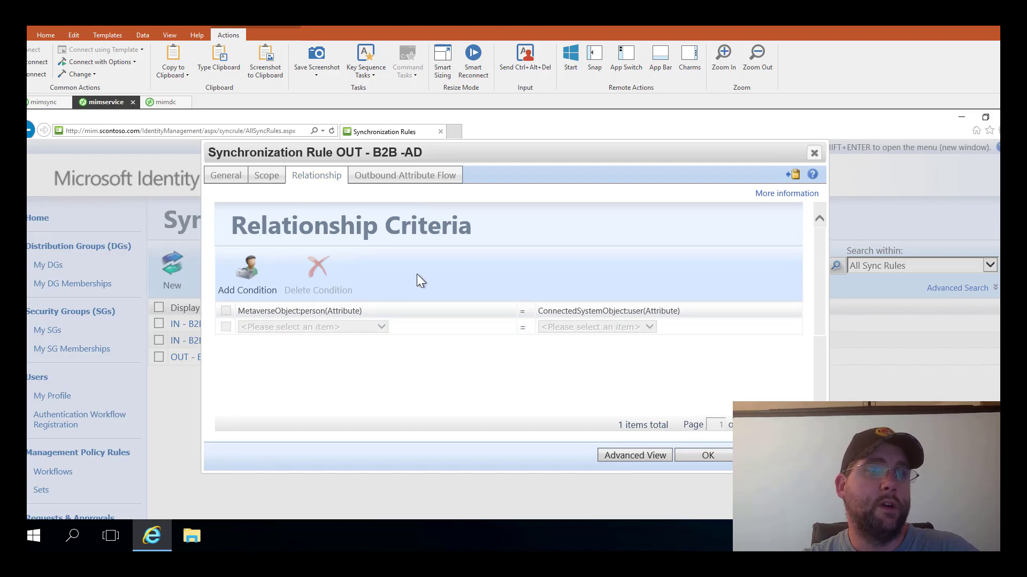
left_click(374, 180)
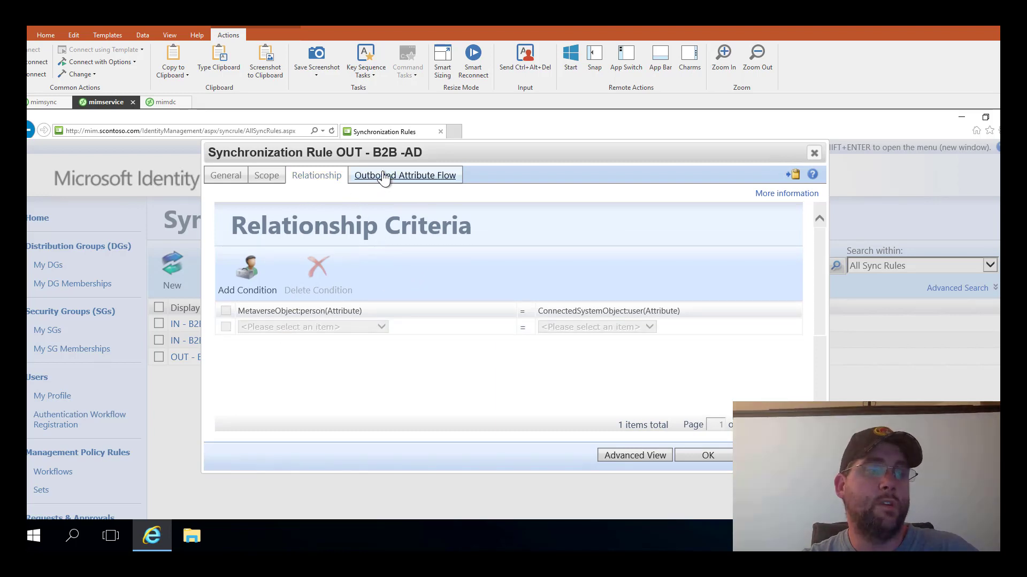
scroll(300, 284, "down", 1)
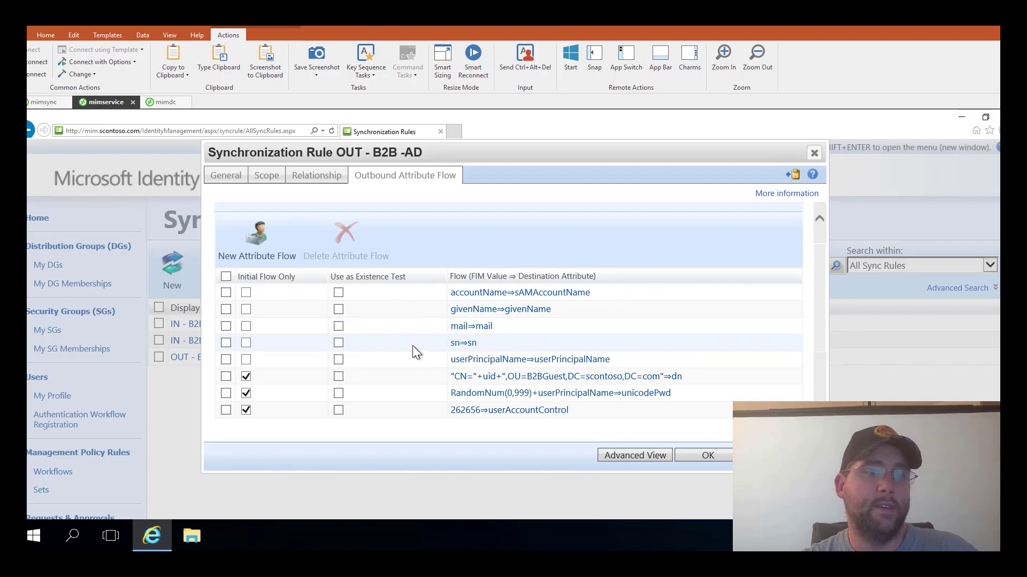
scroll(412, 345, "down", 1)
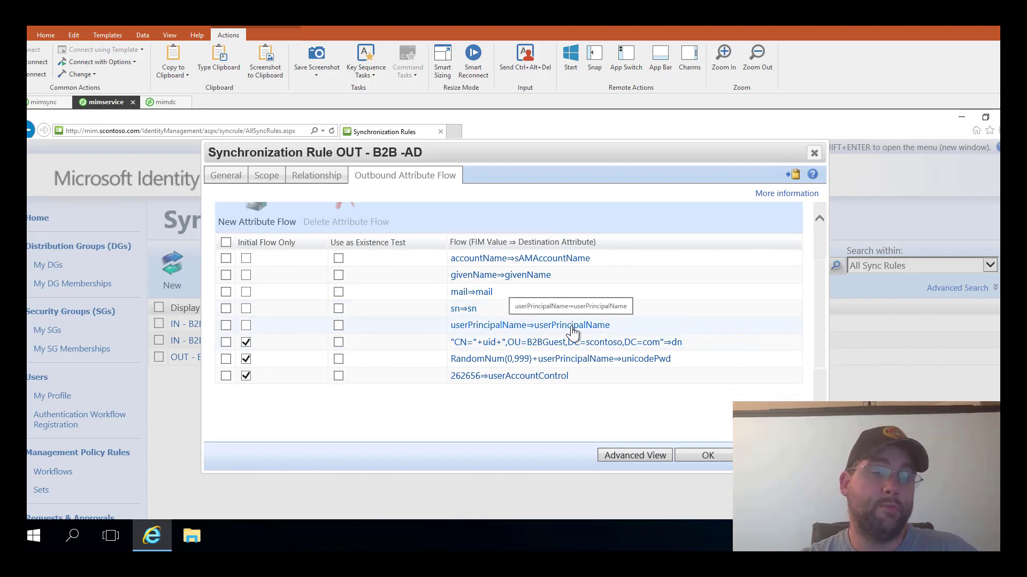
scroll(566, 327, "down", 1)
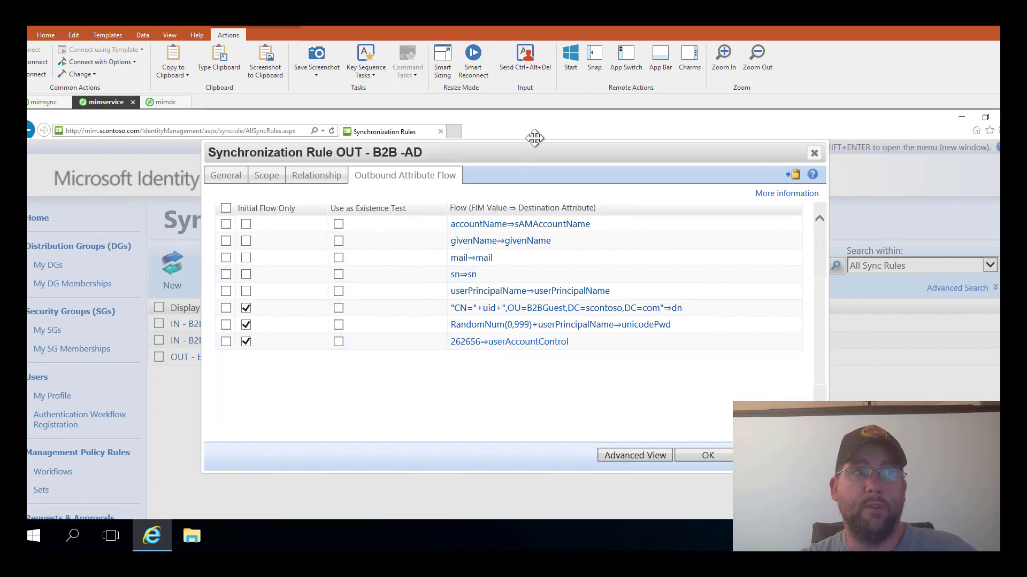
left_click_drag(526, 152, 406, 162)
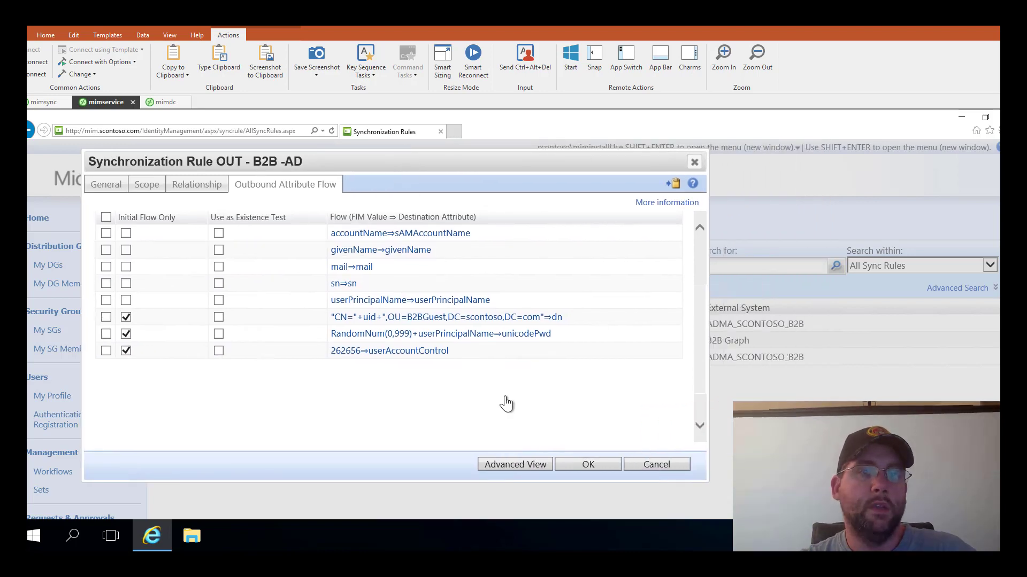
- Close the sync rule dialog and maximize the Azure portal, which shows no guest users
left_click(649, 467)
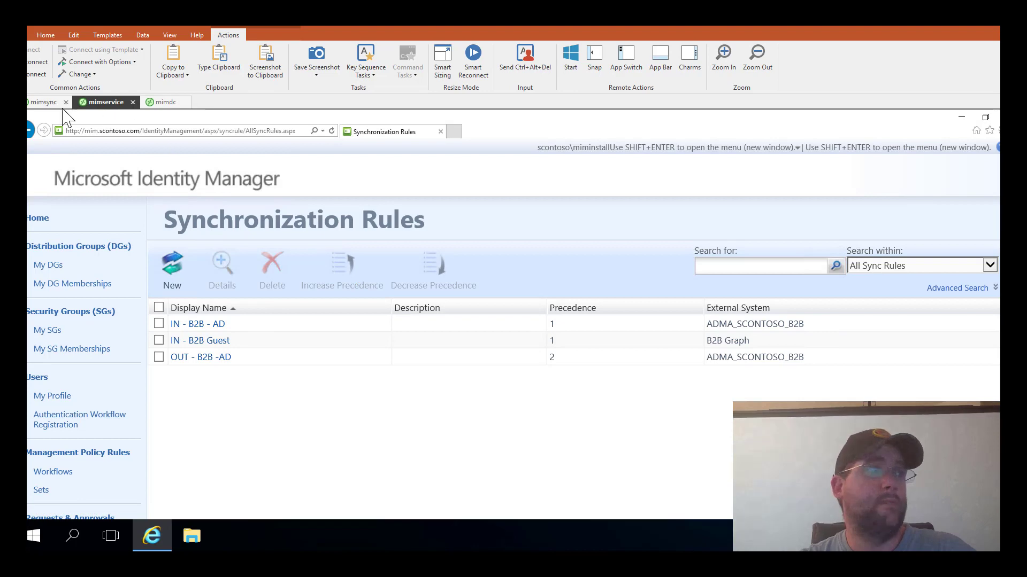
left_click(44, 102)
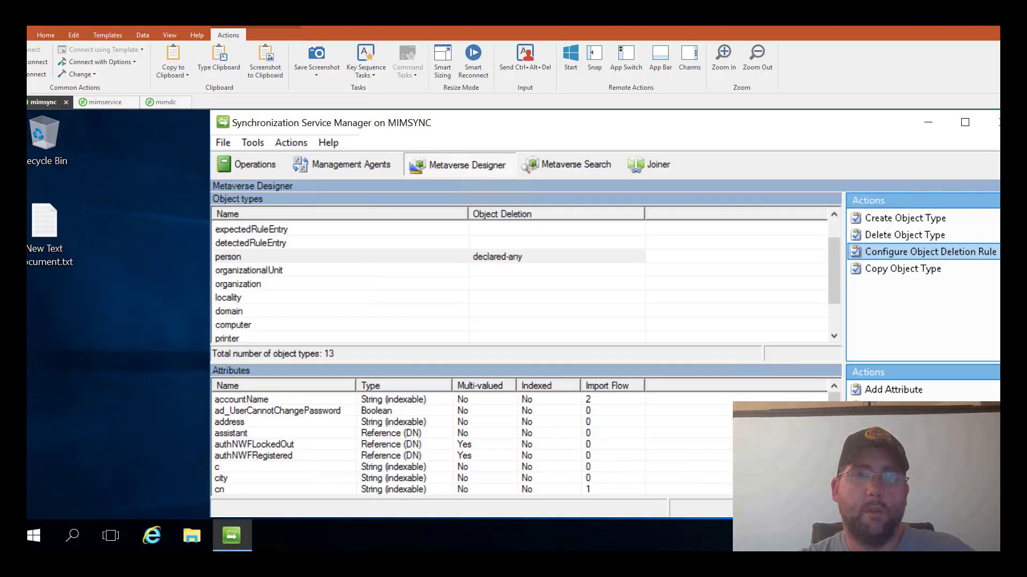
left_click_drag(26, 170, 331, 120)
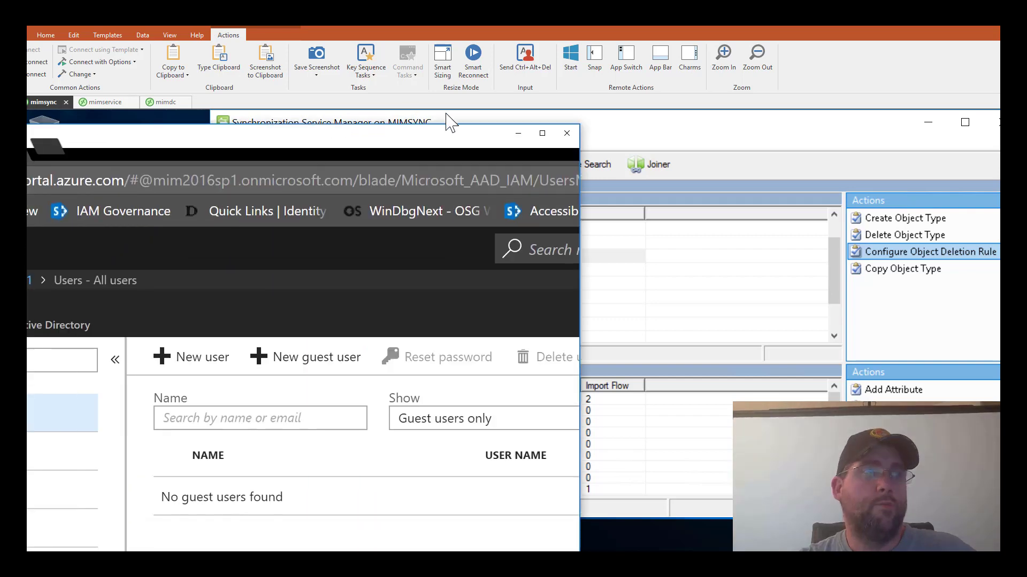
left_click_drag(438, 143, 497, 124)
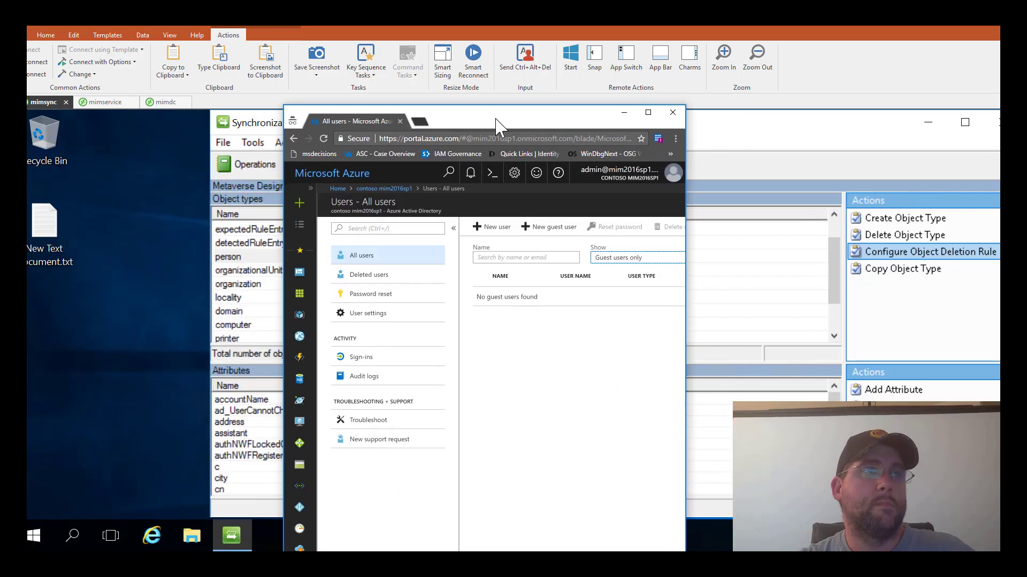
double_click(499, 120)
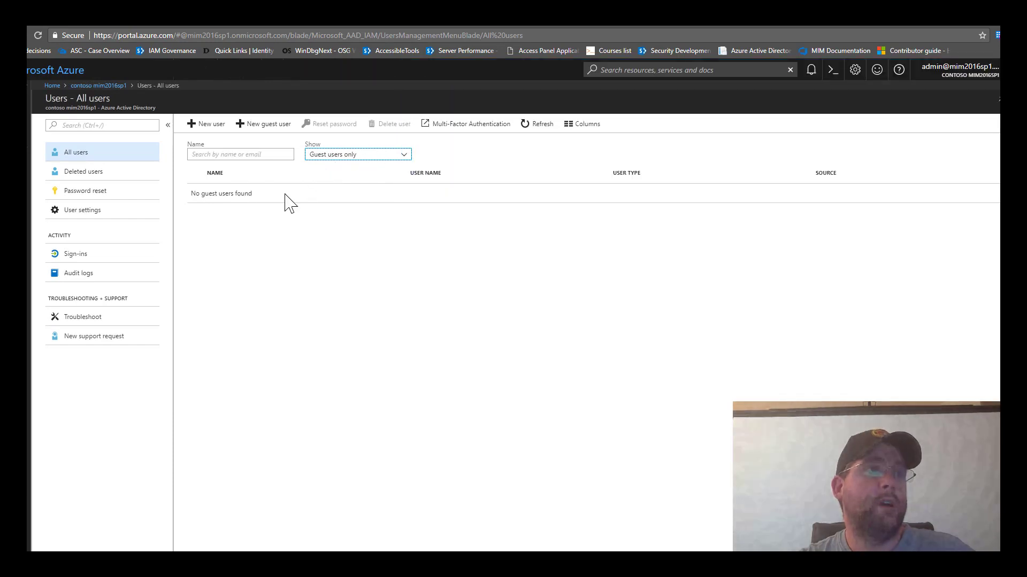
- Start a New guest user invitation and enter the guest's e-mail address as user name
left_click(264, 127)
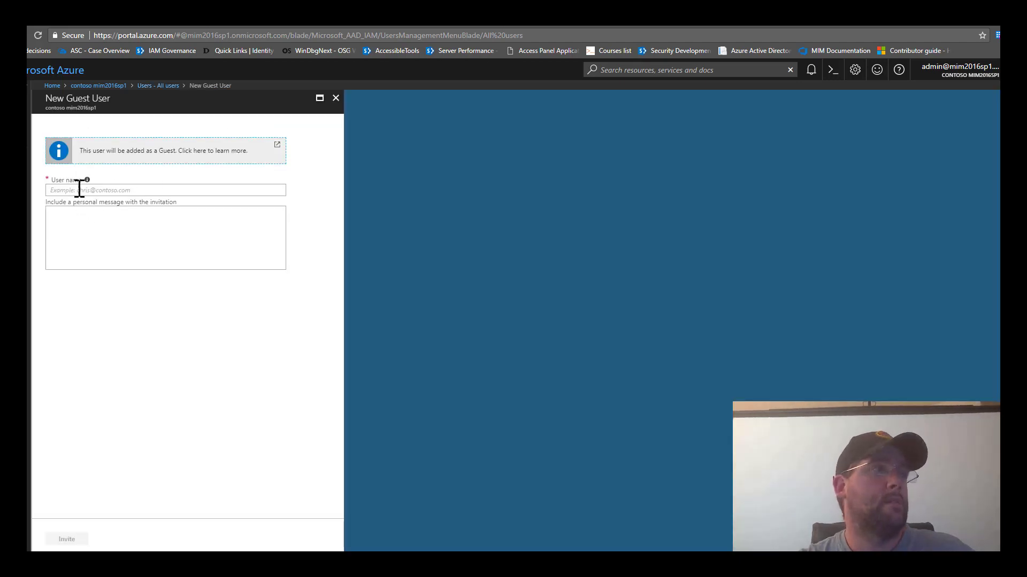
left_click(79, 190)
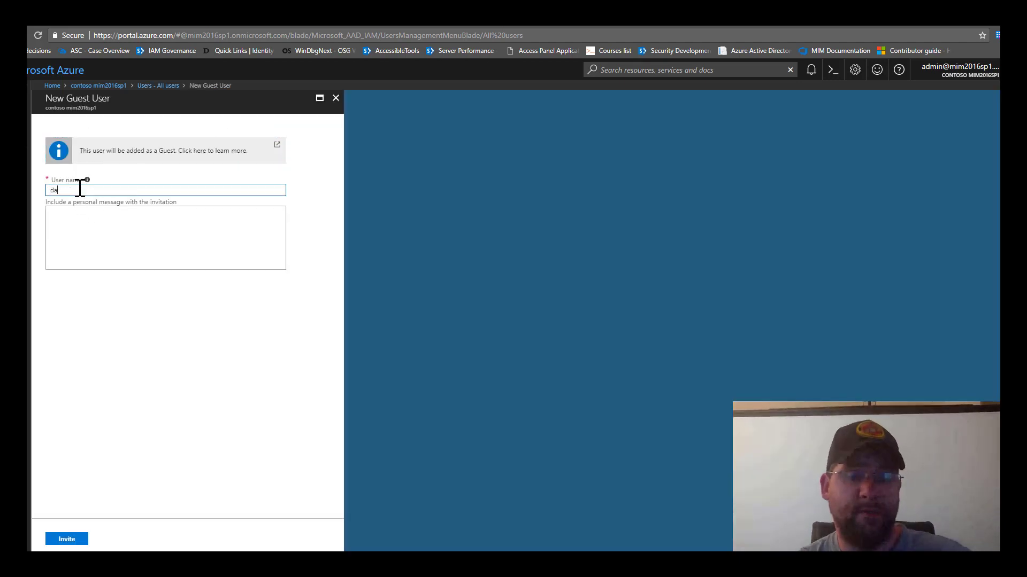
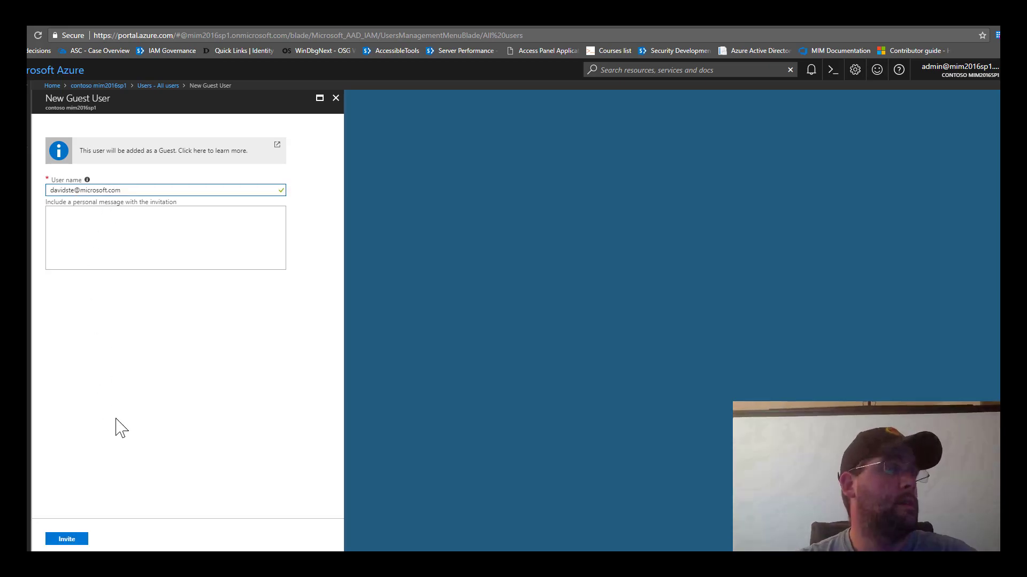
- Invite the guest user, then bring the Contoso mim2016sp1 invitation e-mail into view
left_click(76, 544)
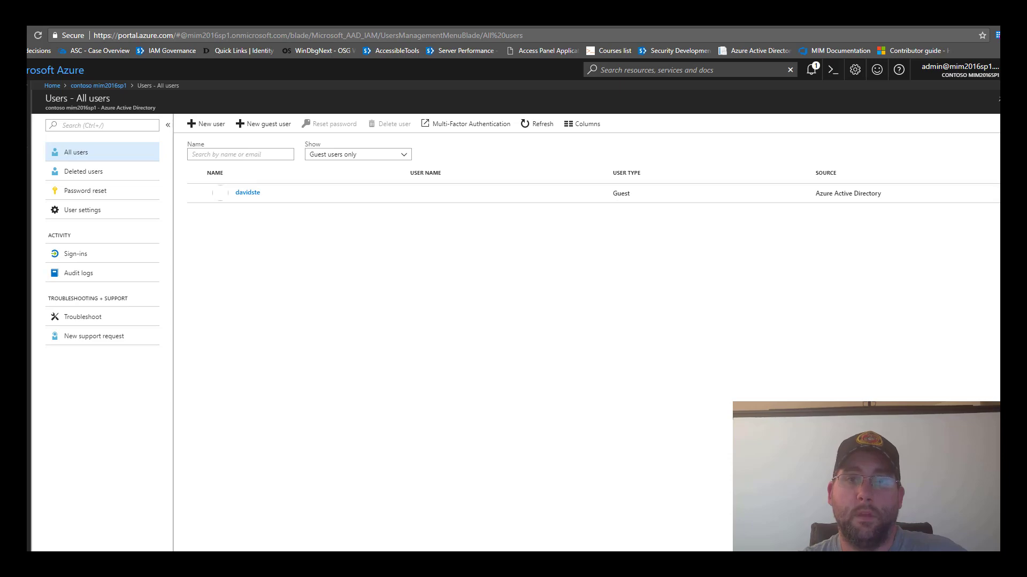
left_click_drag(336, 362, 483, 148)
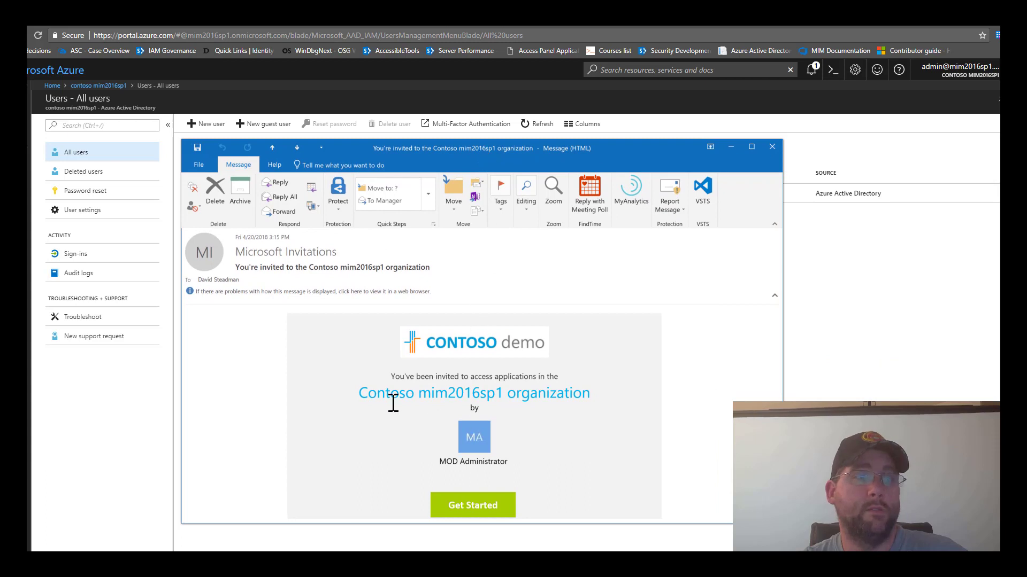
- Follow the invitation's Get Started link, minimize the e-mail, and return to the sync server
left_click(485, 514)
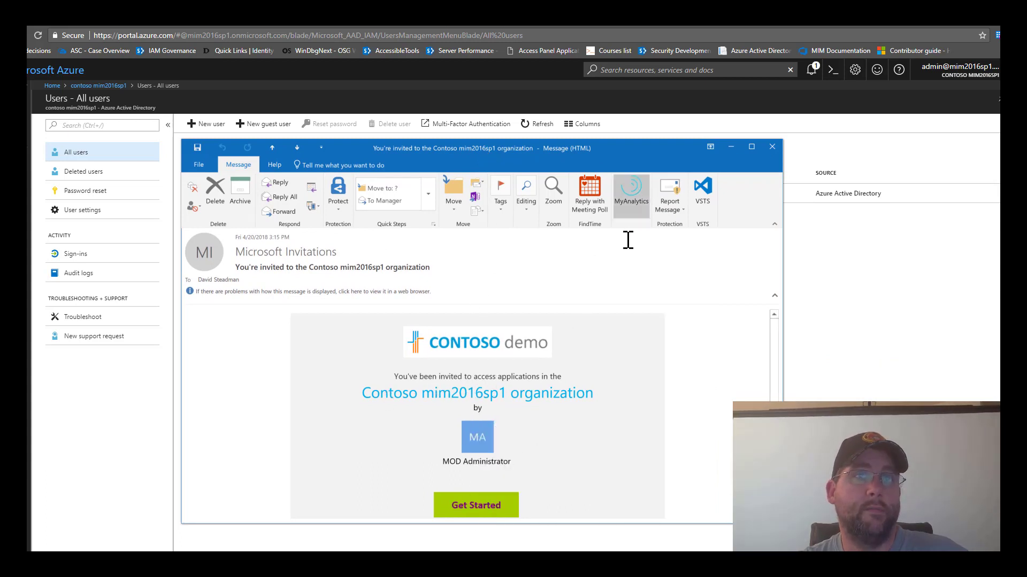
left_click(731, 147)
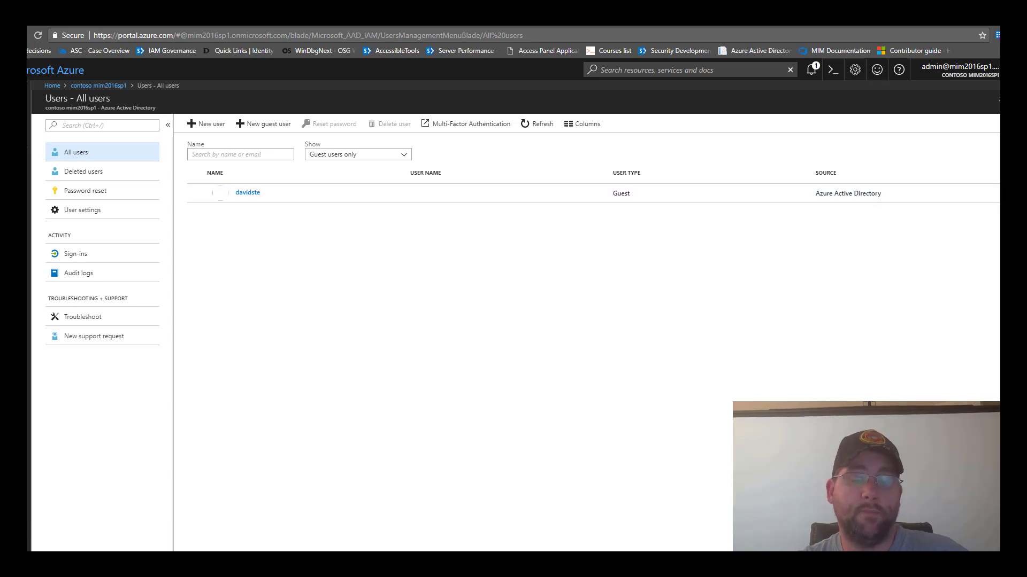
key("alt+Tab")
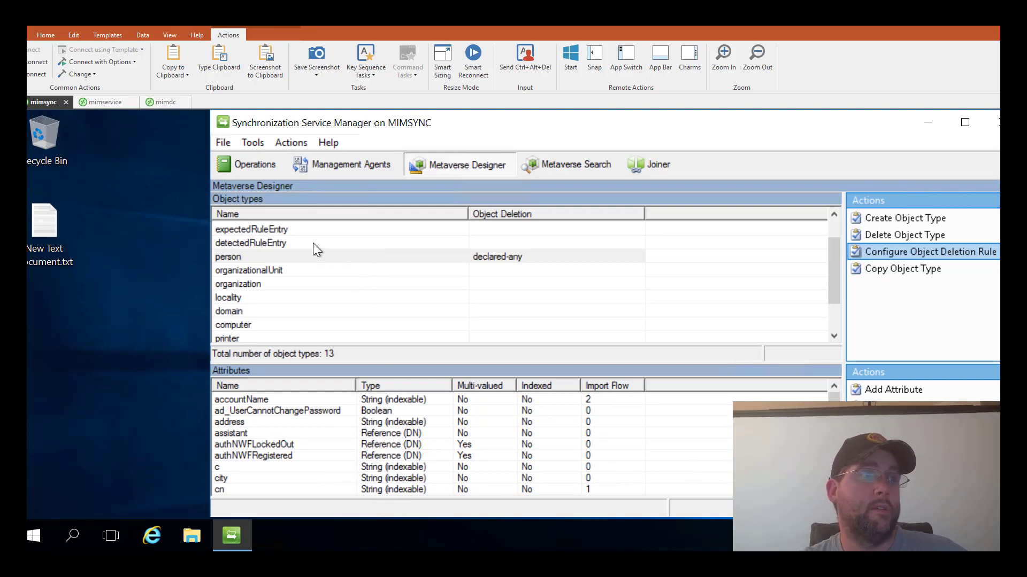
- Start a DIDS run on the B2B Graph management agent
left_click(354, 165)
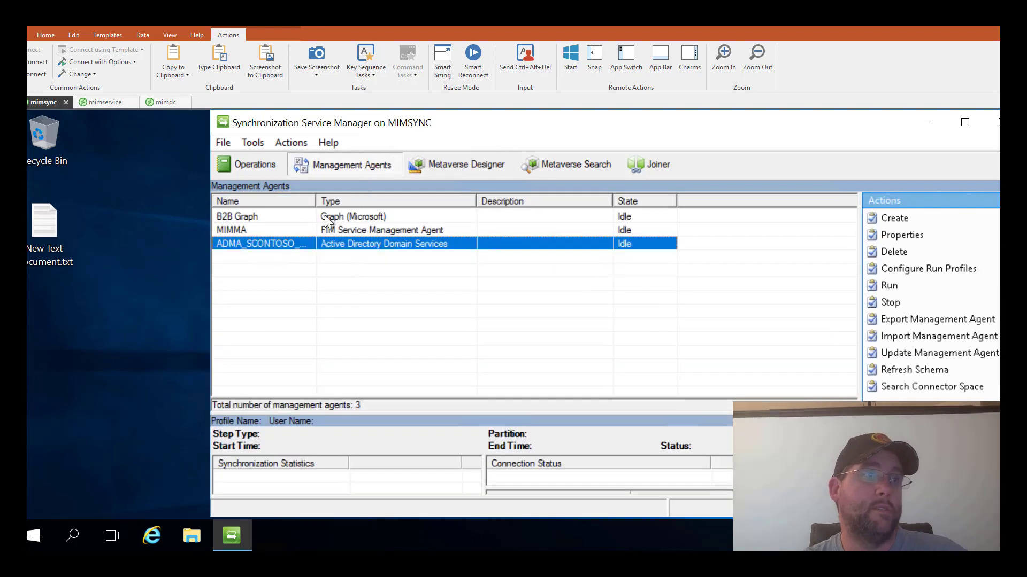
left_click(275, 213)
right_click(275, 213)
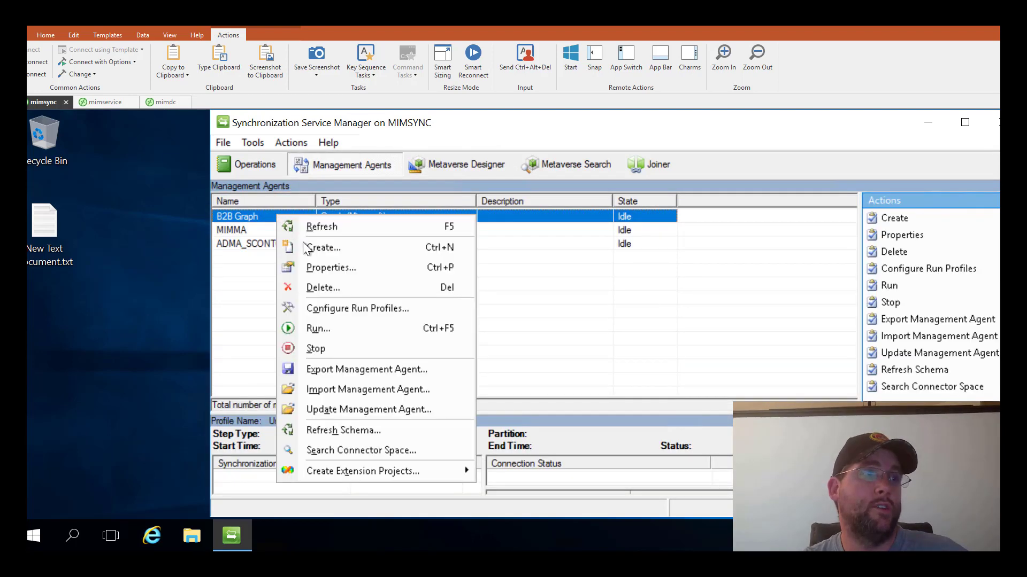
left_click(309, 326)
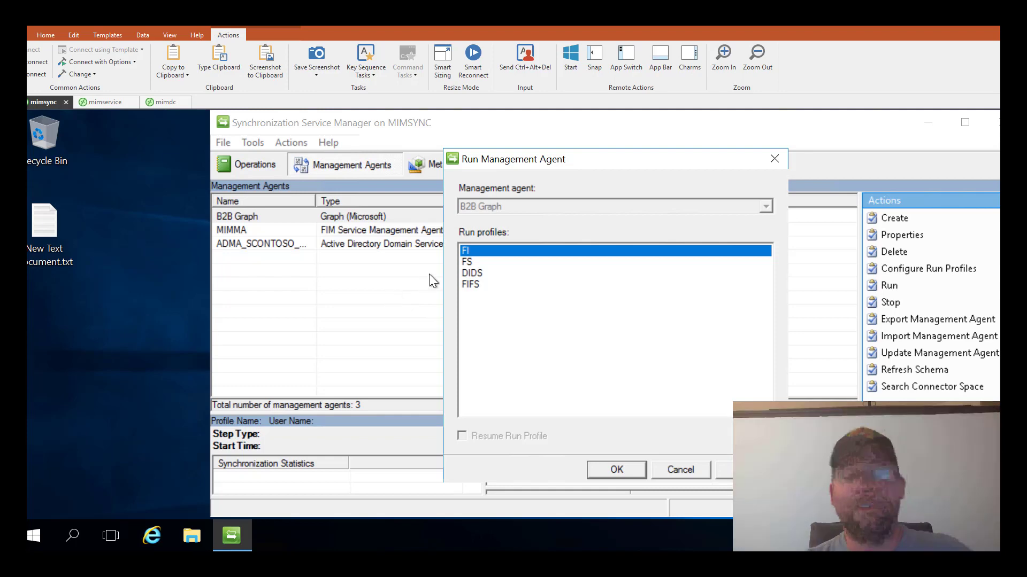
left_click(476, 273)
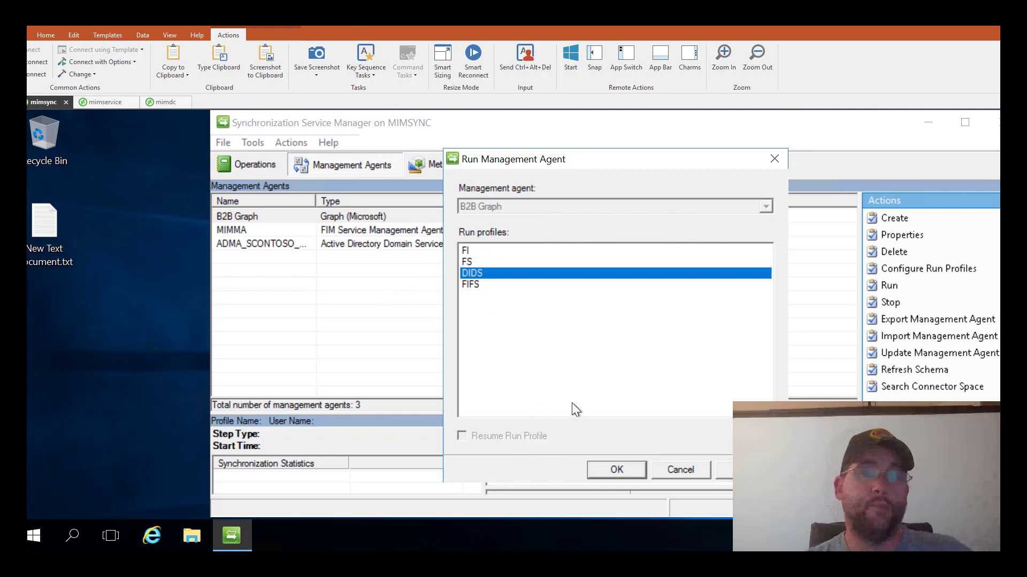
left_click(600, 468)
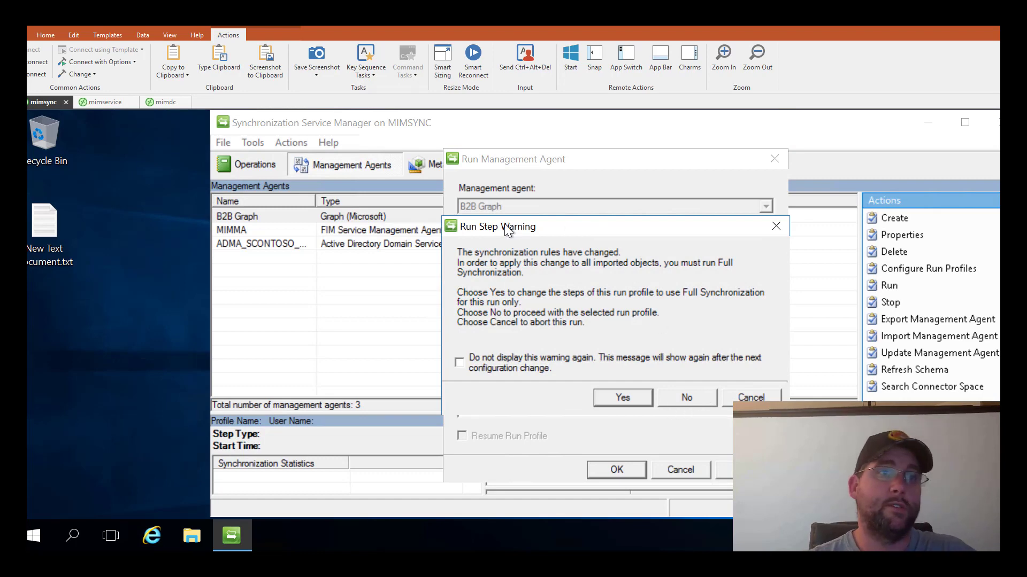
- Abort the DIDS run after its warning and run the FIFS profile instead
left_click_drag(519, 225, 381, 217)
left_click(605, 384)
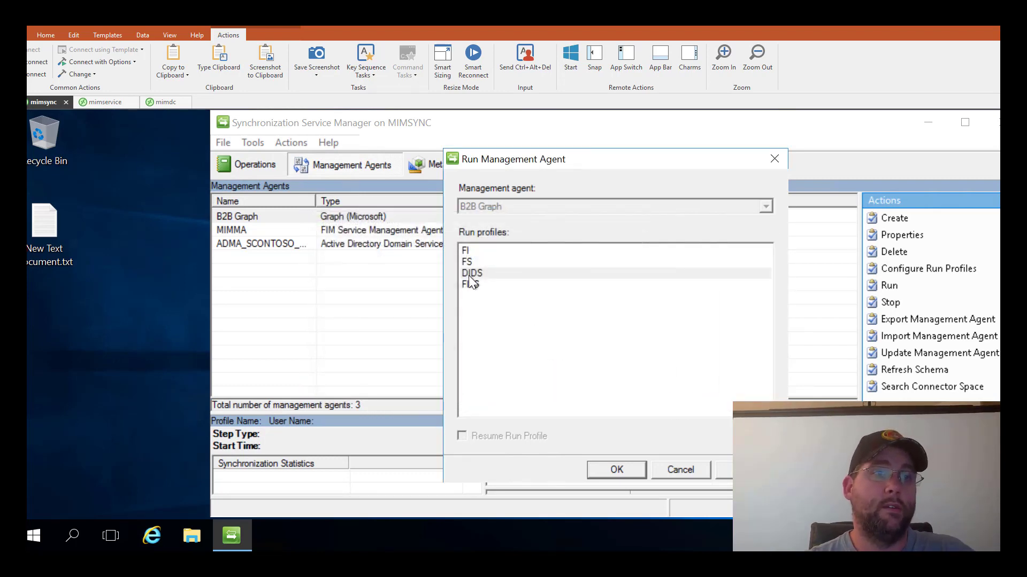
left_click(465, 283)
left_click(617, 470)
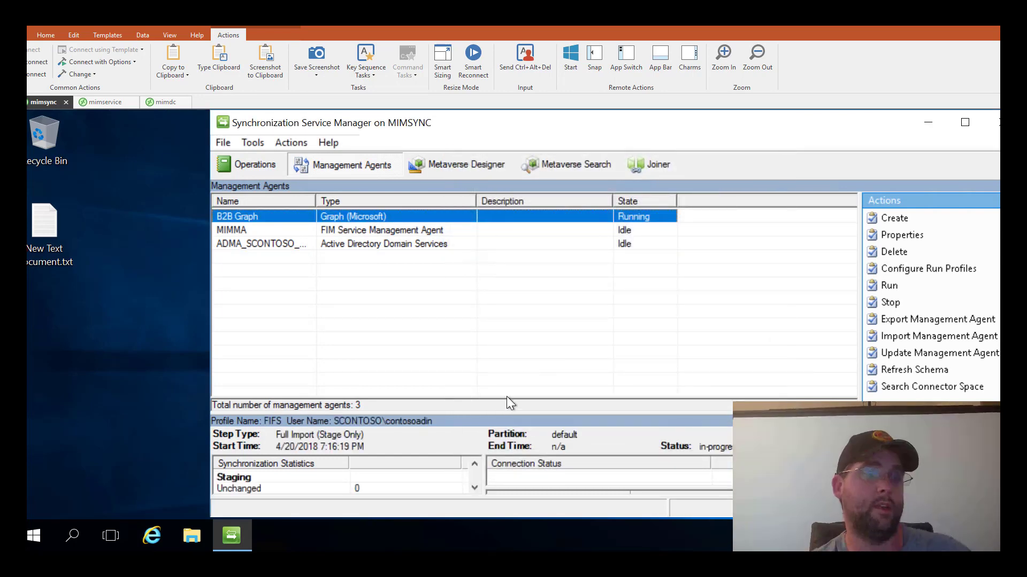
left_click_drag(509, 413, 481, 275)
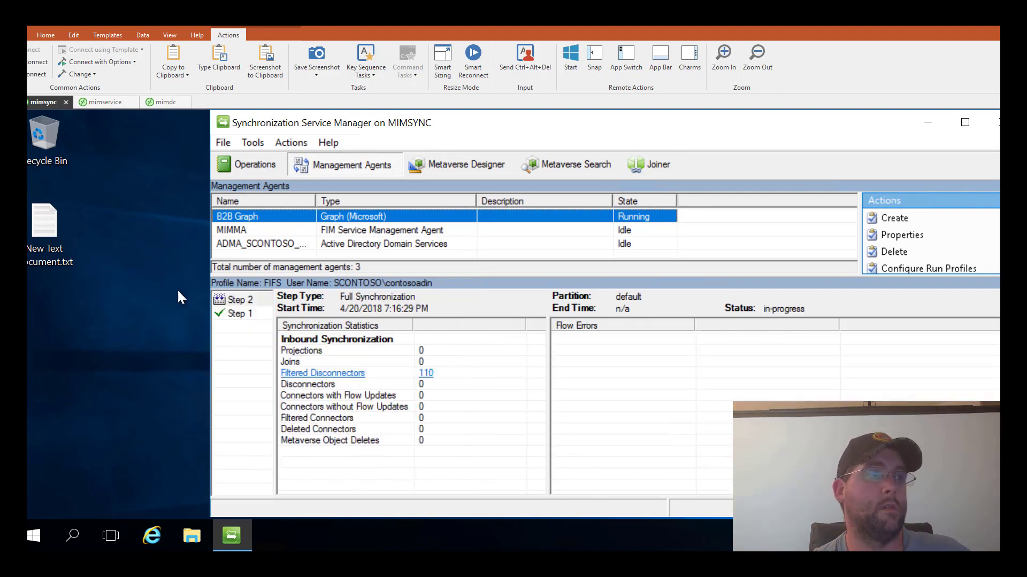
- Inspect the attributes of the one guest object added by the full import
left_click(241, 299)
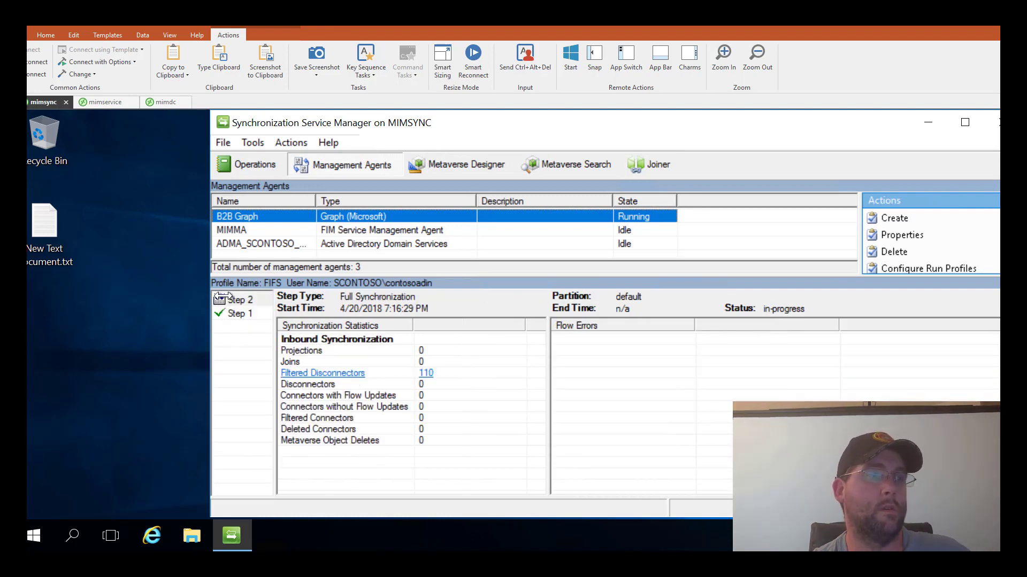
left_click(236, 316)
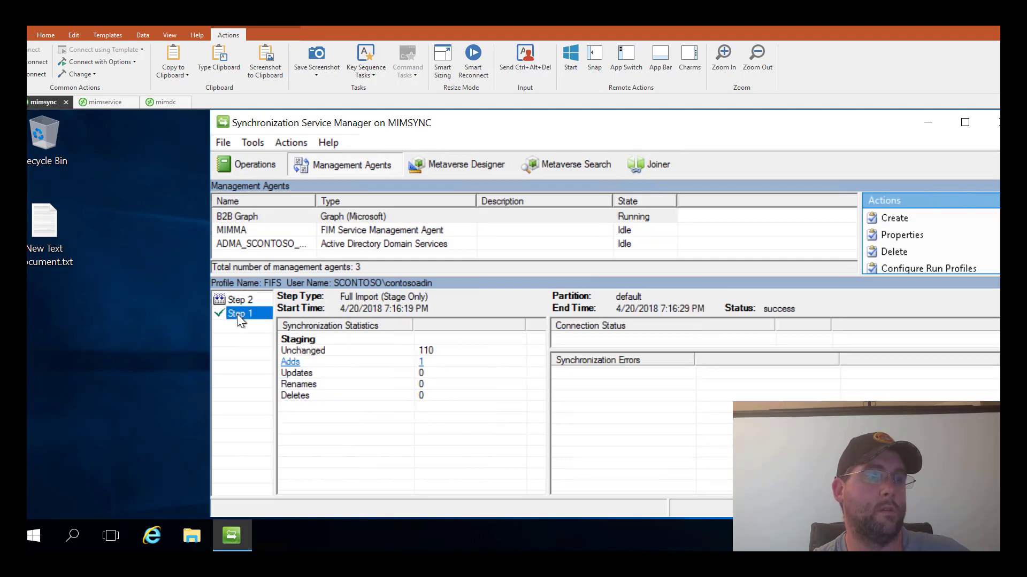
left_click(289, 364)
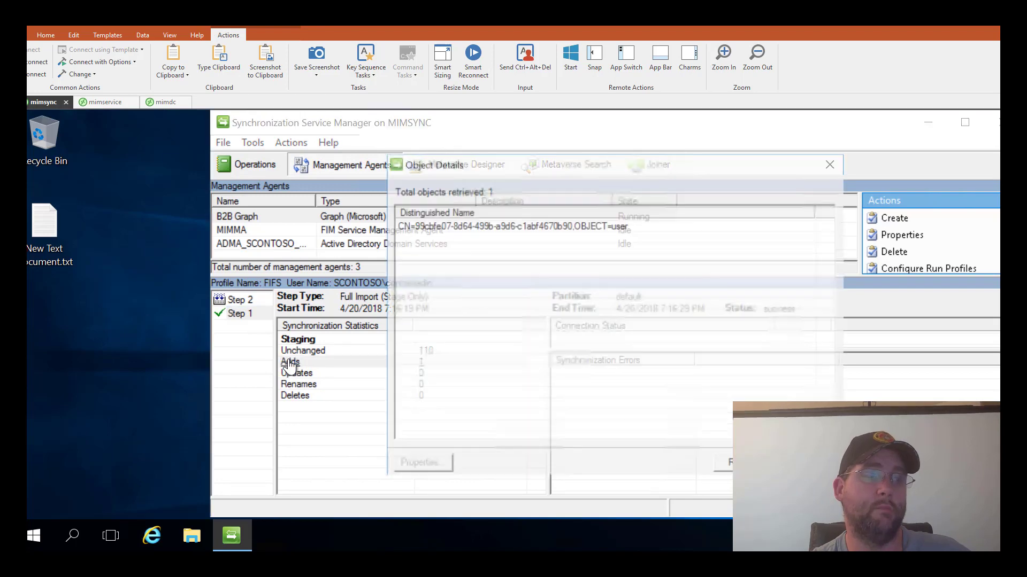
left_click(418, 225)
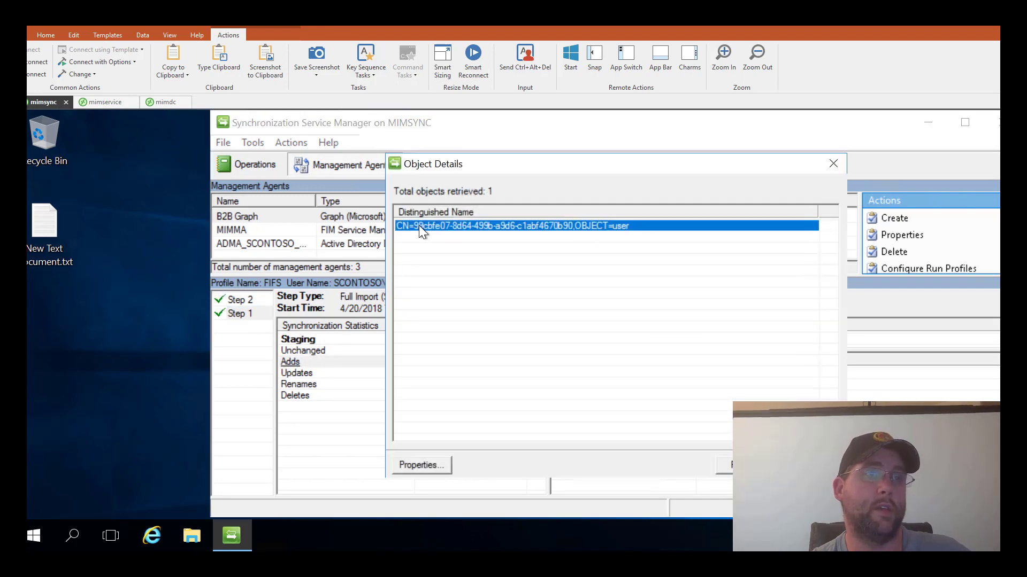
double_click(419, 225)
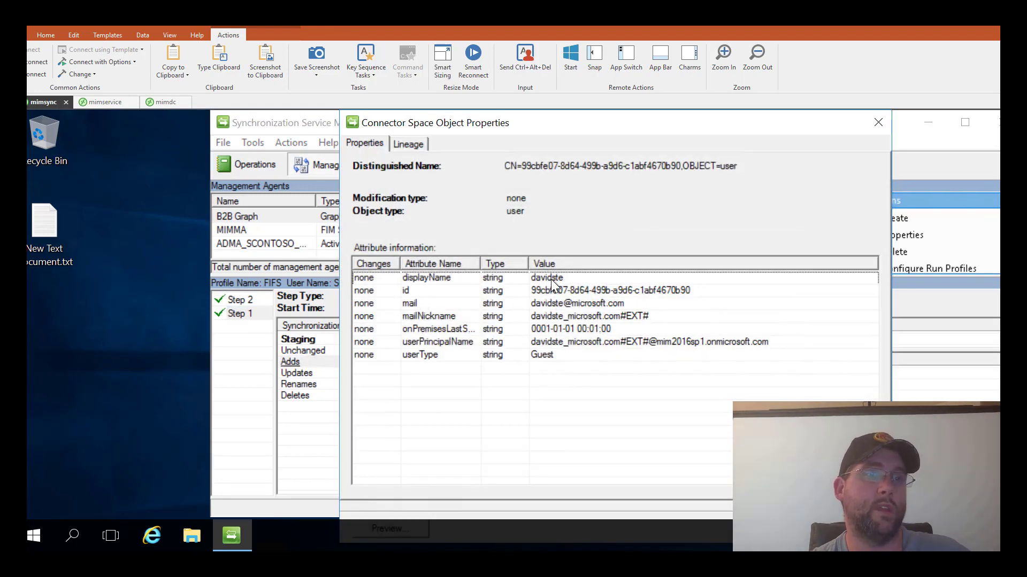
left_click(876, 122)
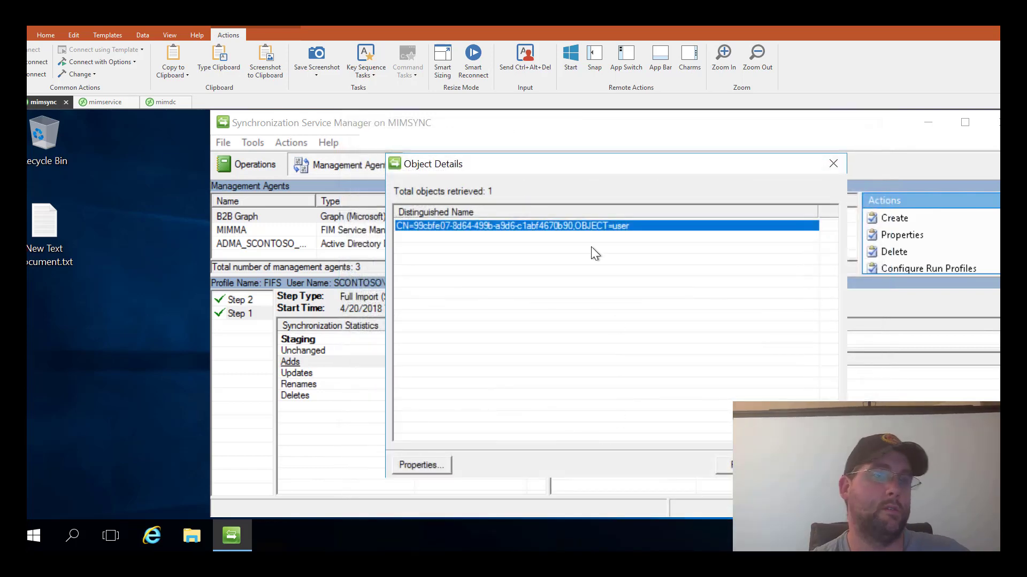
left_click_drag(561, 163, 400, 164)
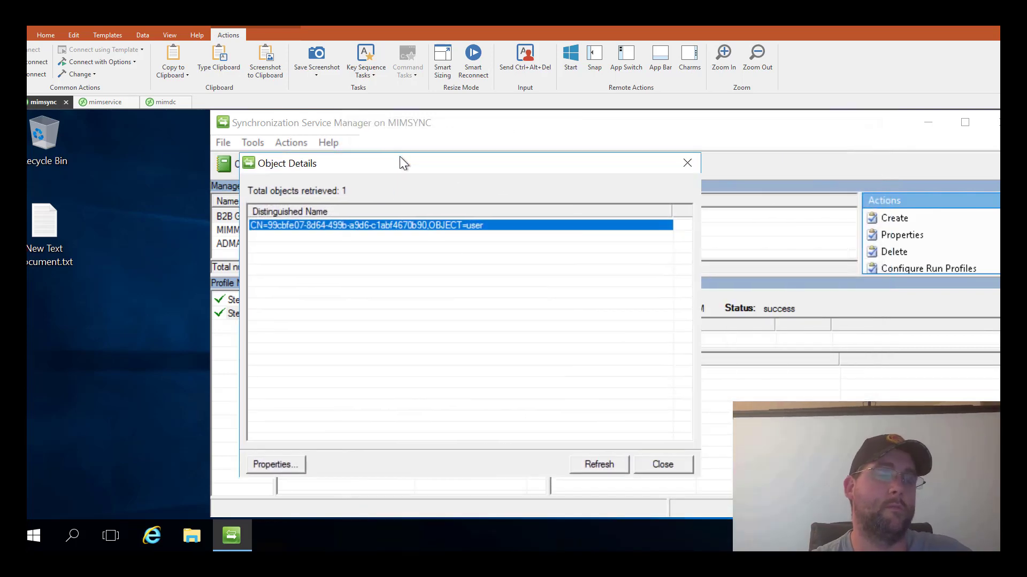
left_click(645, 464)
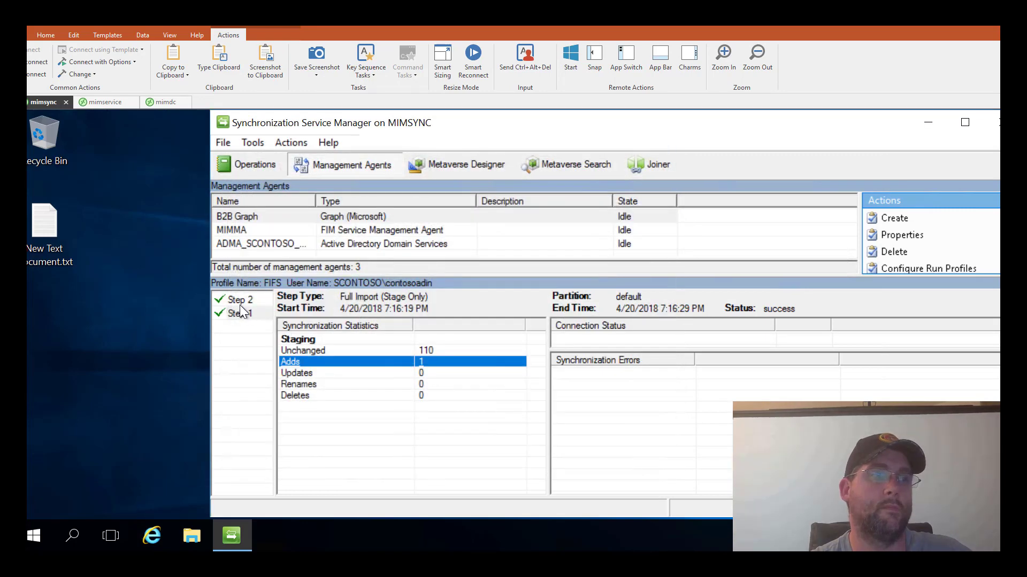
- Show step 2 statistics: one projection plus provisioning adds to MIMMA and ADMA_SCONTOSO
left_click(237, 300)
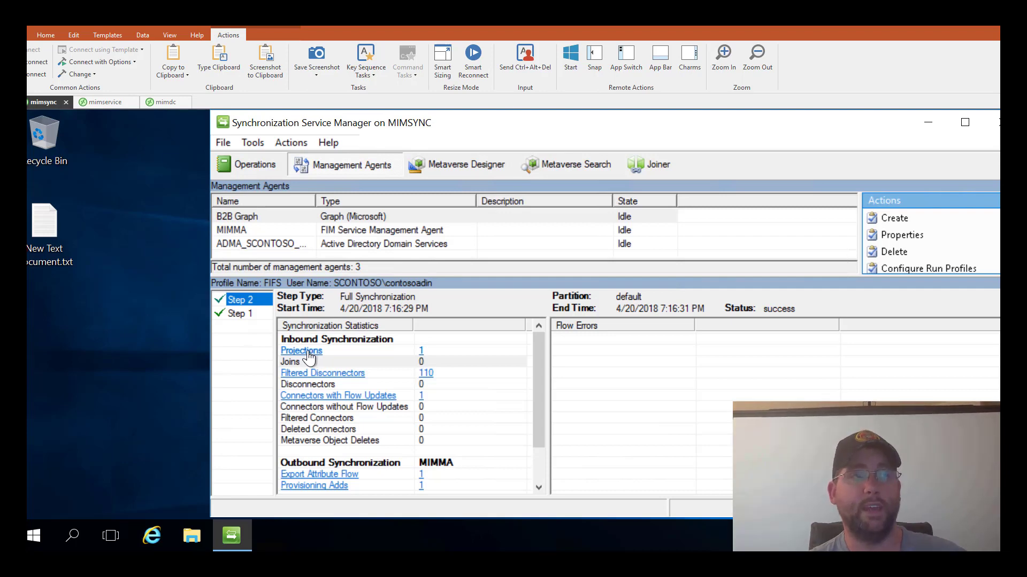
scroll(342, 424, "down", 2)
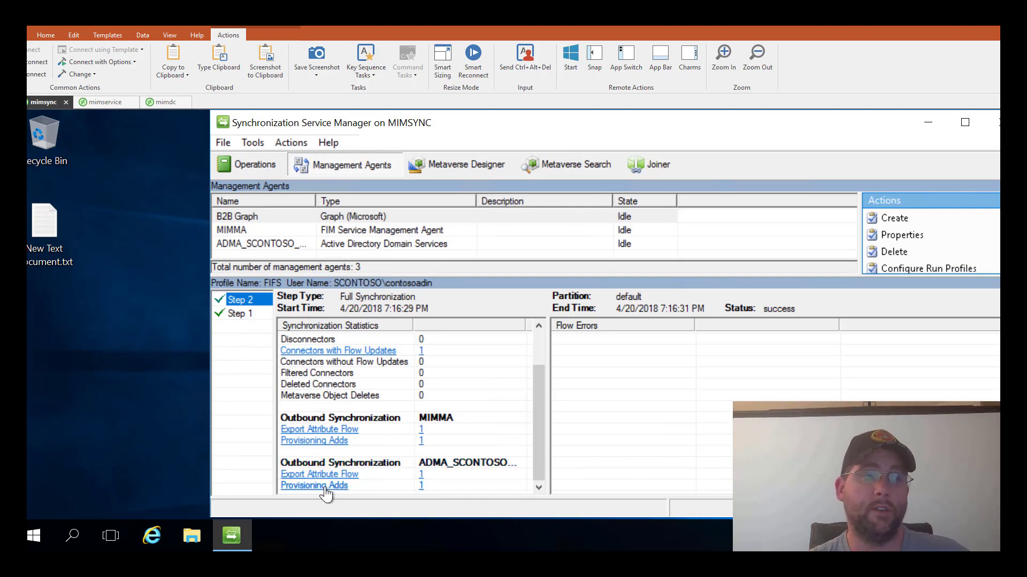
left_click(238, 243)
- Run the EDIDS profile on ADMA_SCONTOSO_B2B, then check the Step 2 import and Step 3 sync statistics
right_click(239, 242)
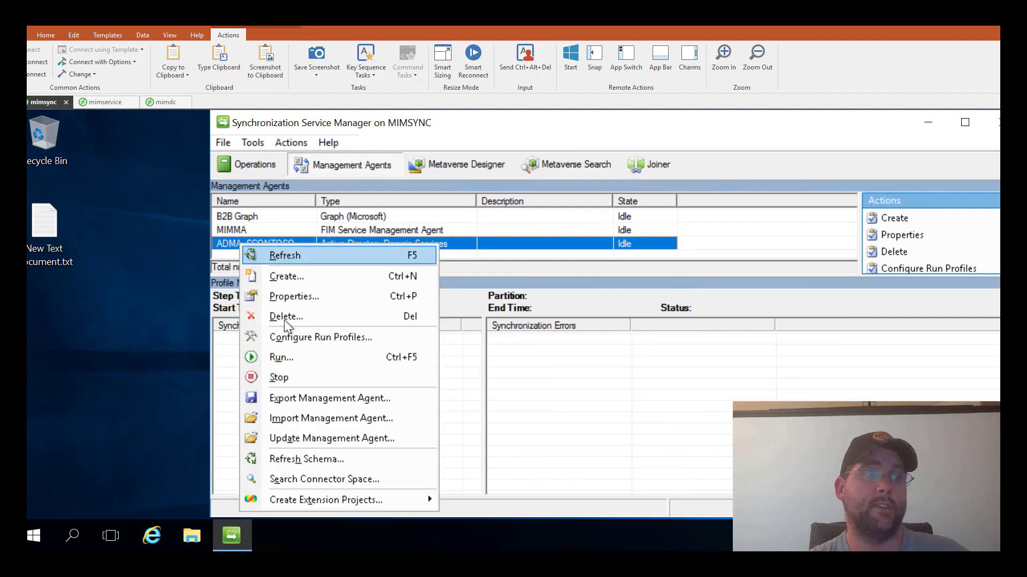
left_click(287, 354)
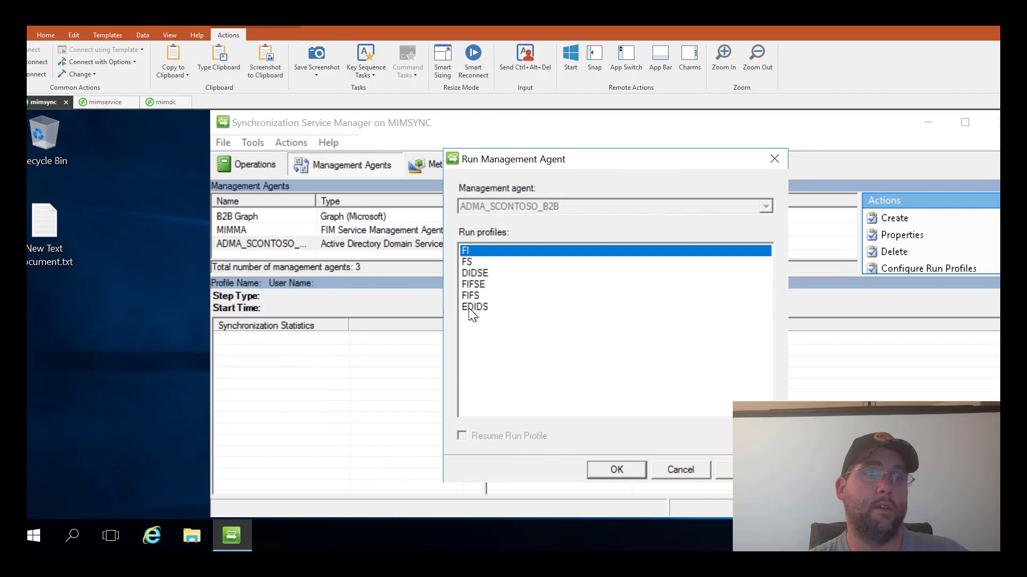
left_click(468, 307)
left_click(614, 469)
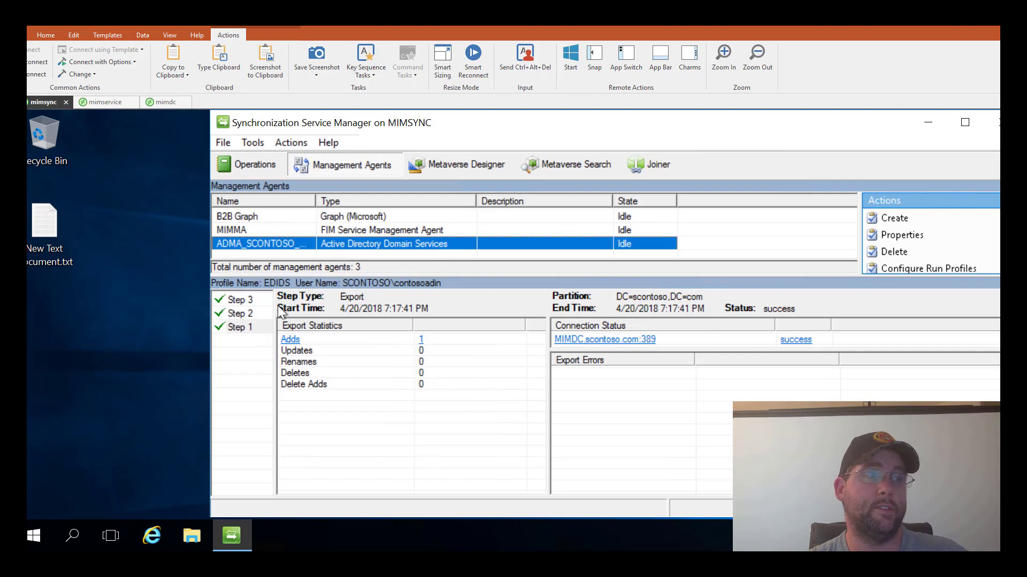
left_click(232, 315)
left_click(237, 298)
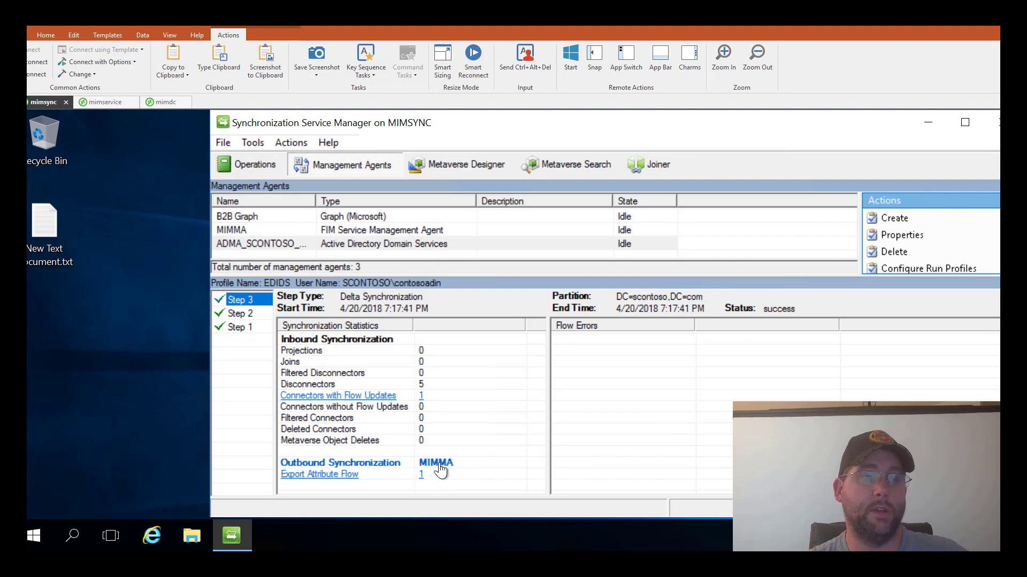
- Run the E export profile on MIMMA to push the guest user to the MIM service
left_click(252, 228)
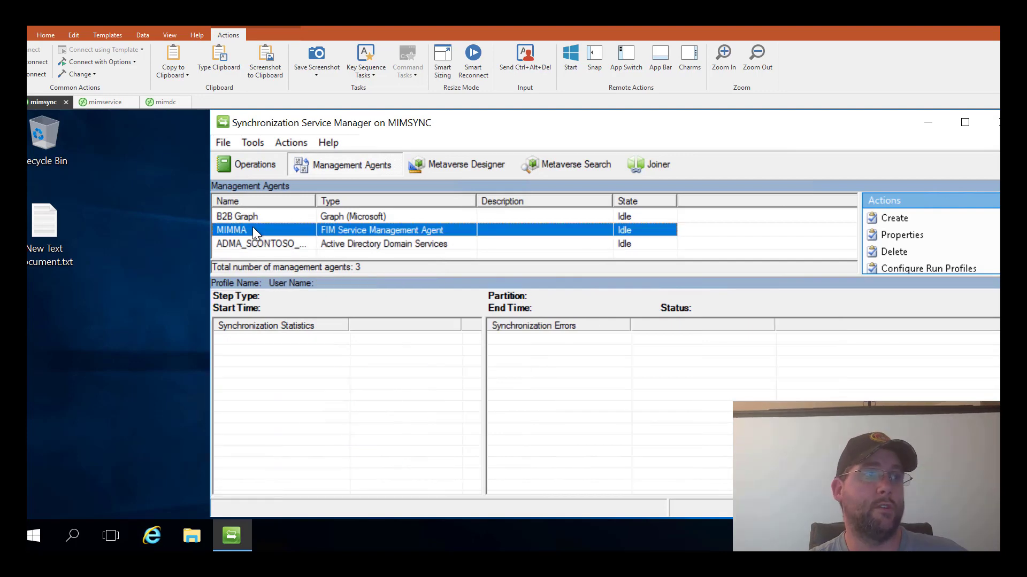
right_click(253, 229)
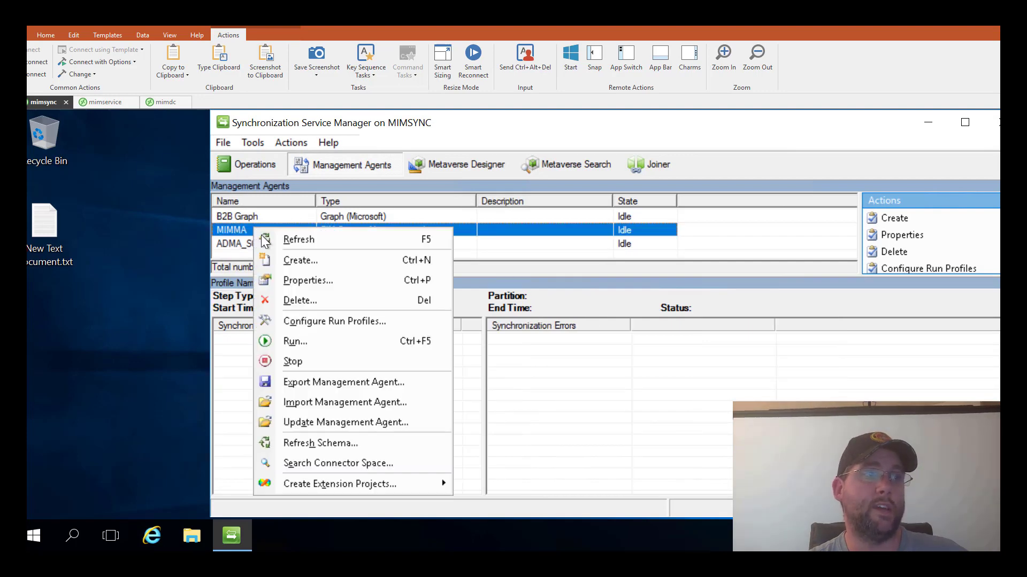
left_click(295, 342)
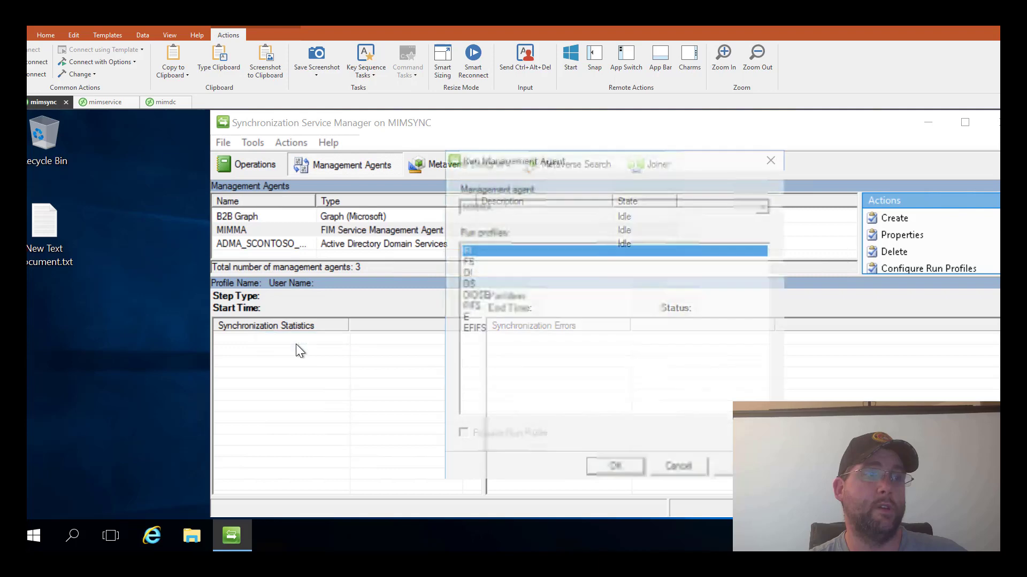
left_click(473, 318)
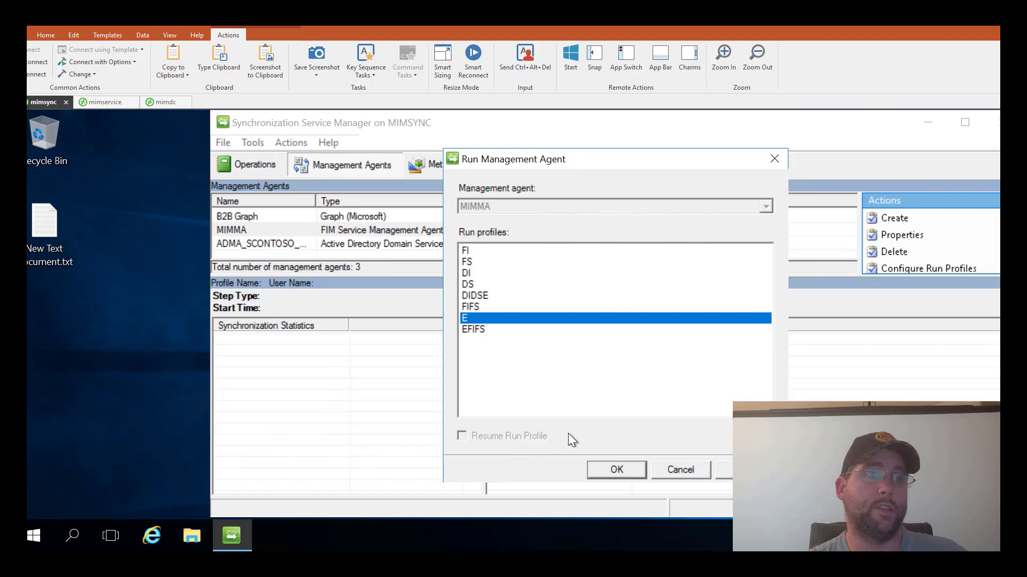
left_click(606, 471)
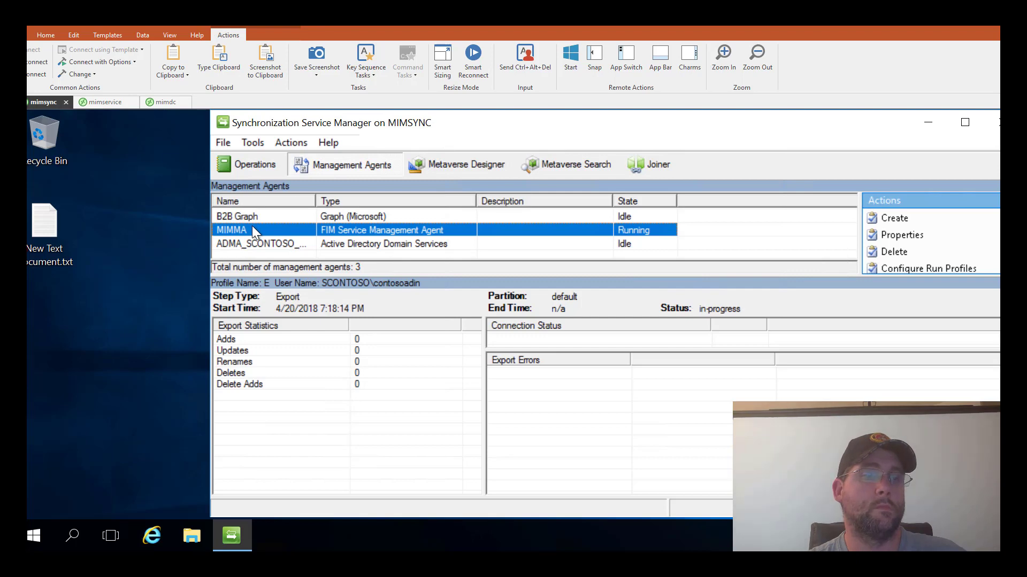
- Run the DI delta import profile on MIMMA to confirm the exported add
right_click(252, 227)
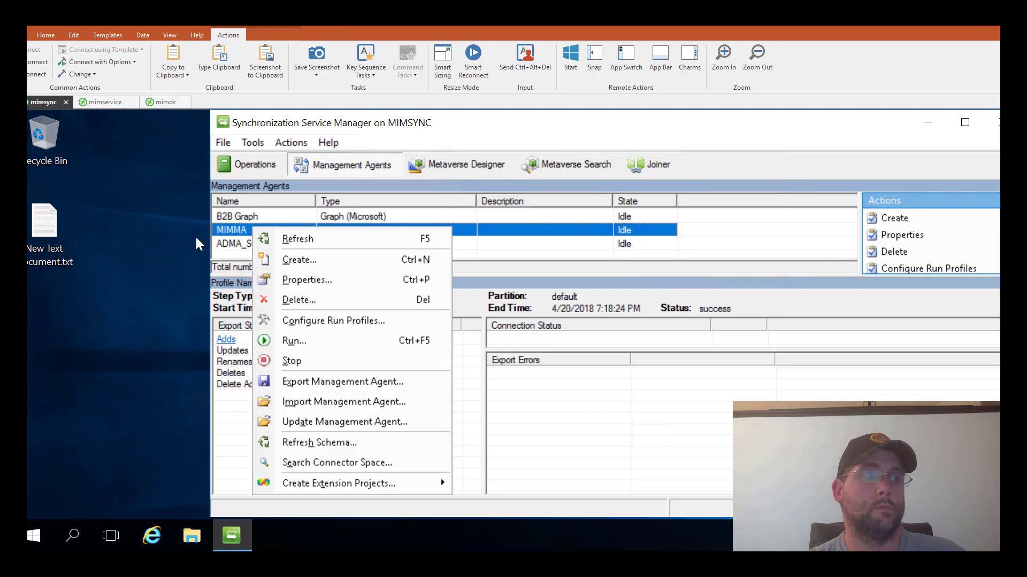
left_click(200, 241)
left_click(241, 232)
right_click(241, 233)
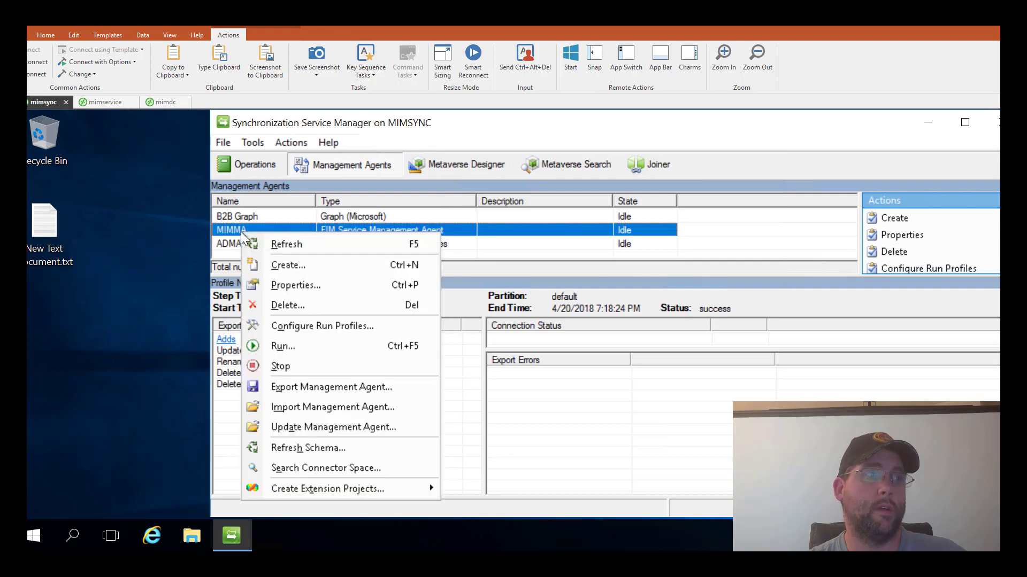
left_click(286, 346)
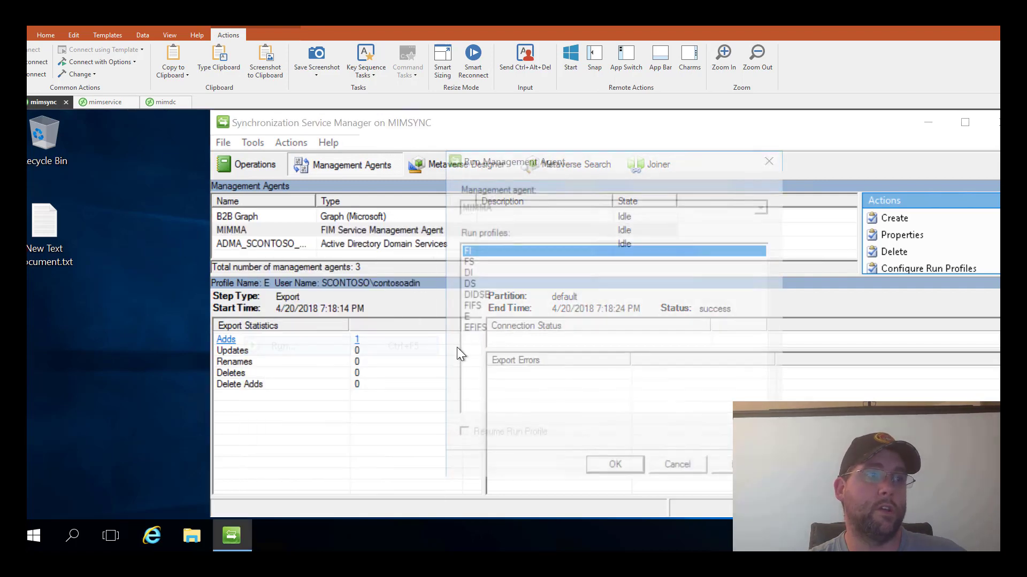
left_click(466, 273)
left_click(596, 476)
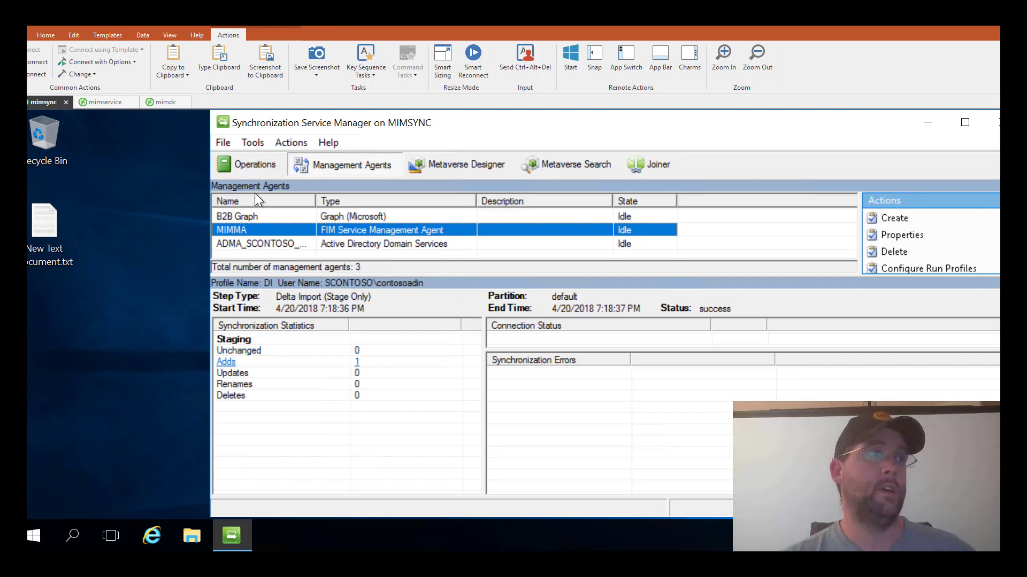
- List all users in the MIM Portal, then bring the invitation browser window on screen
left_click(106, 102)
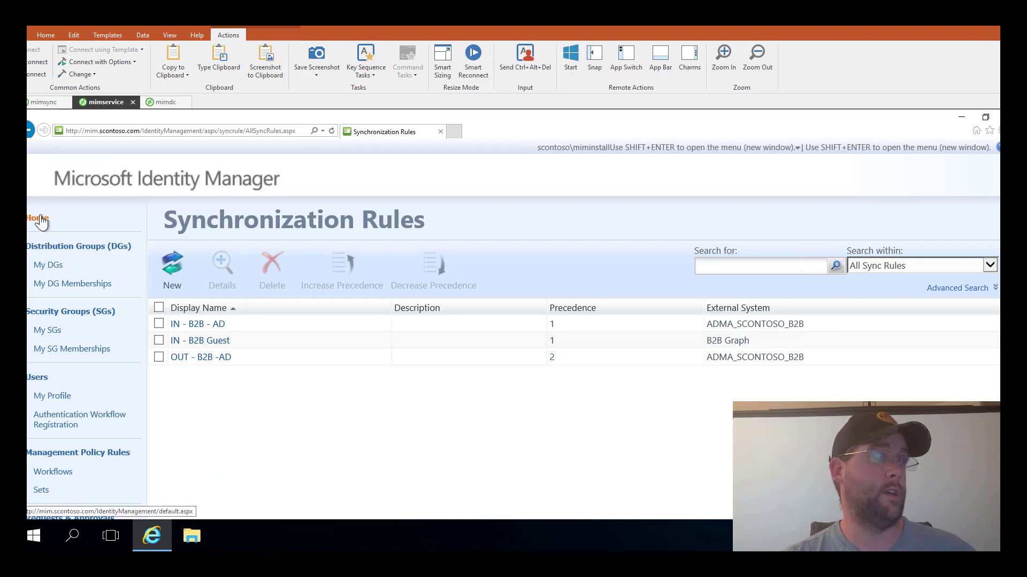
left_click(38, 378)
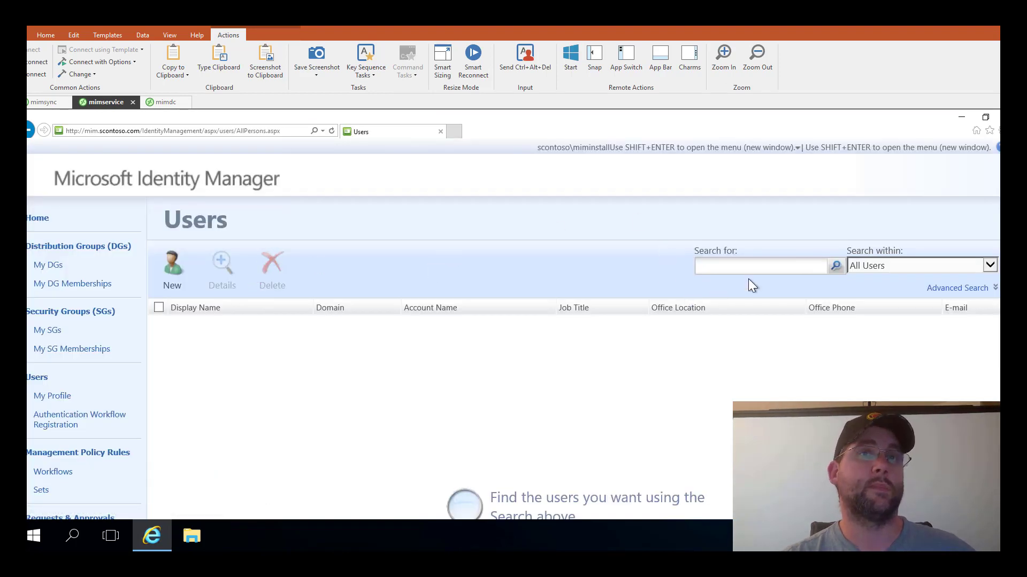
left_click(836, 267)
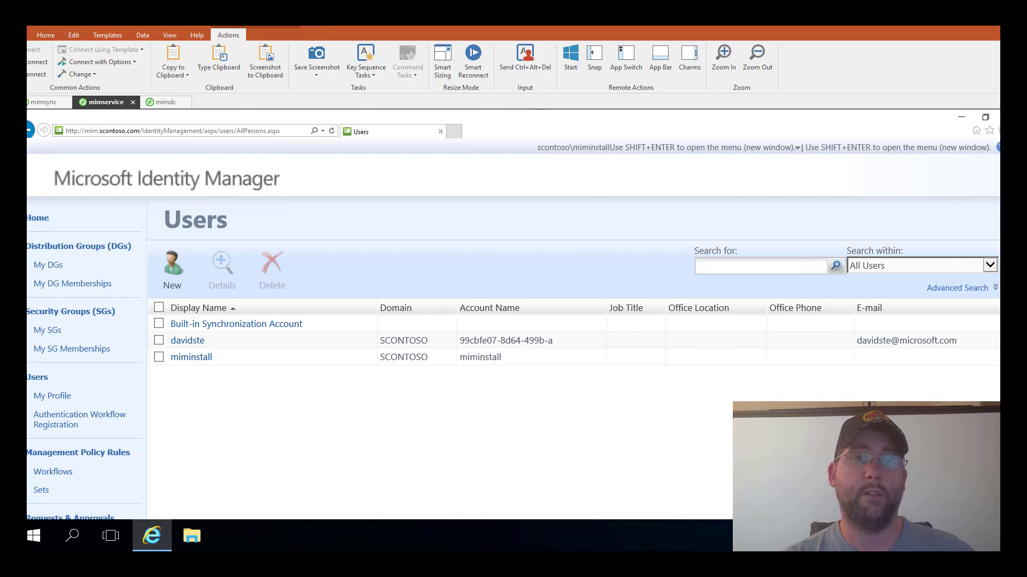
left_click_drag(33, 222, 458, 287)
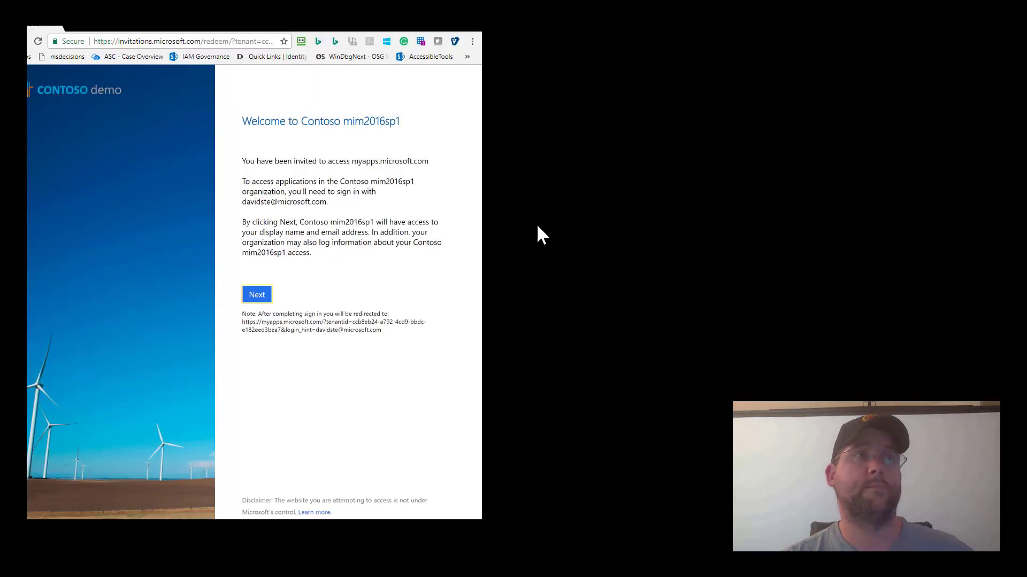
- Maximise the browser, accept the Contoso mim2016sp1 invitation, and launch the MIMB2B app
key("super+Up")
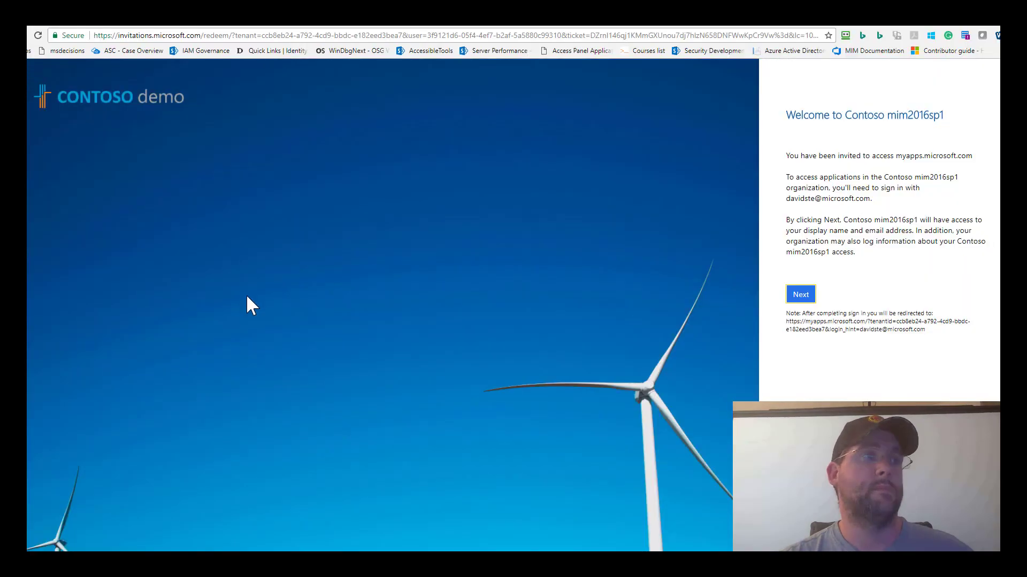
left_click(802, 295)
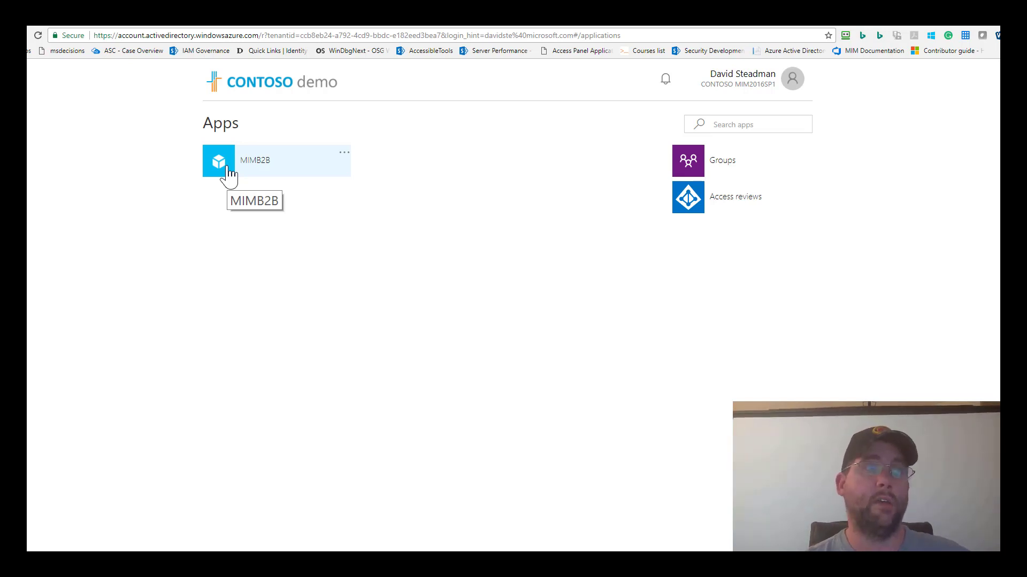
left_click(272, 175)
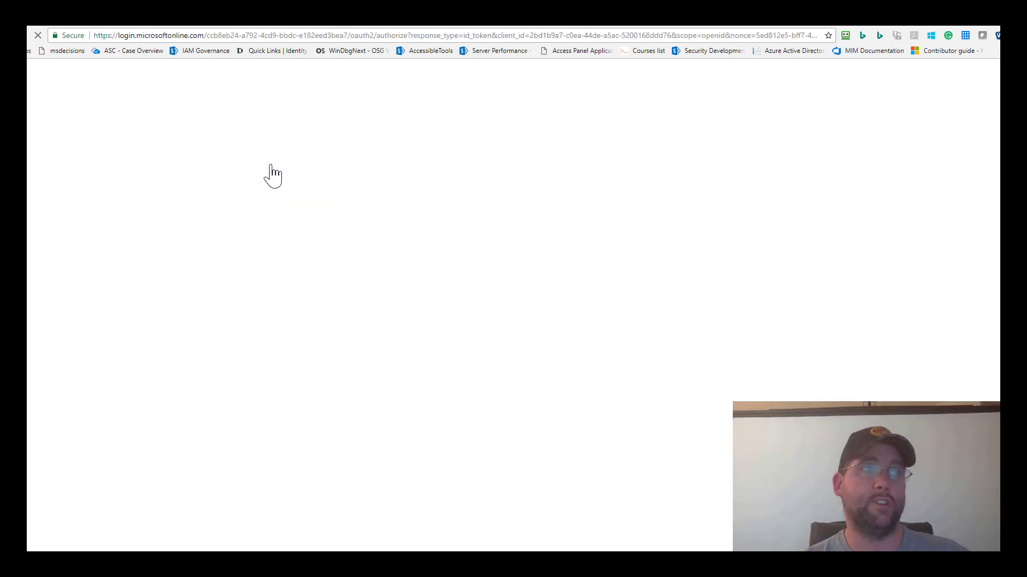